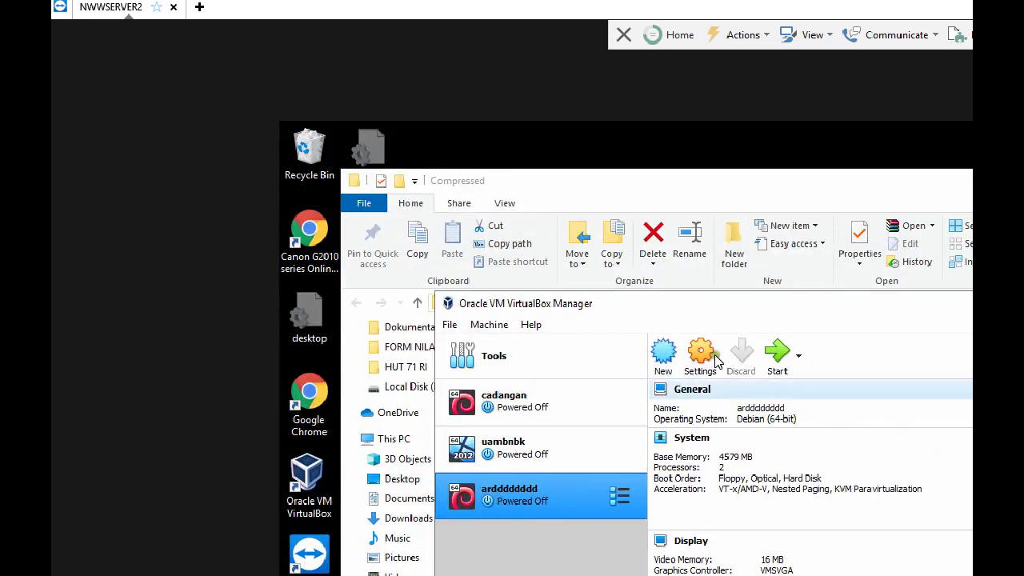
# Move VirtualBox aside and load the server at 206.189.156.106 in a new Chrome tab.
pyautogui.moveTo(772, 310); pyautogui.dragTo(1023, 322)
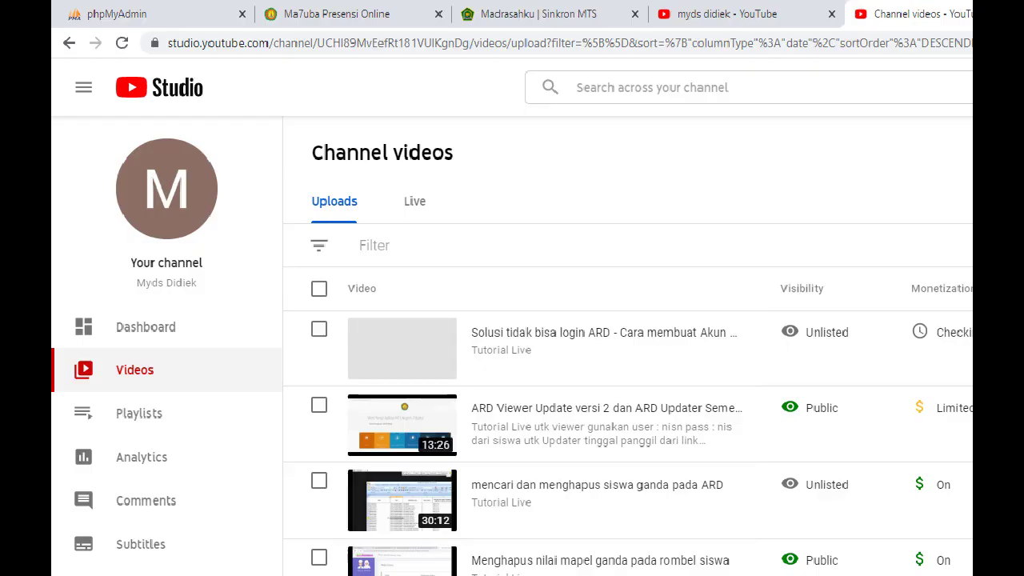
pyautogui.hotkey('ctrl', 't')
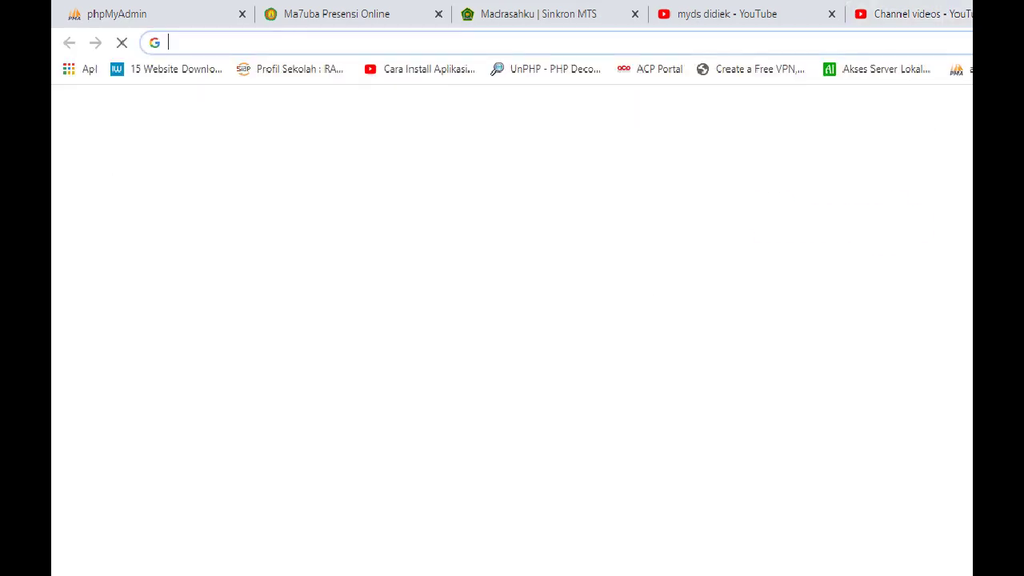
pyautogui.write('20')
pyautogui.press('Return')
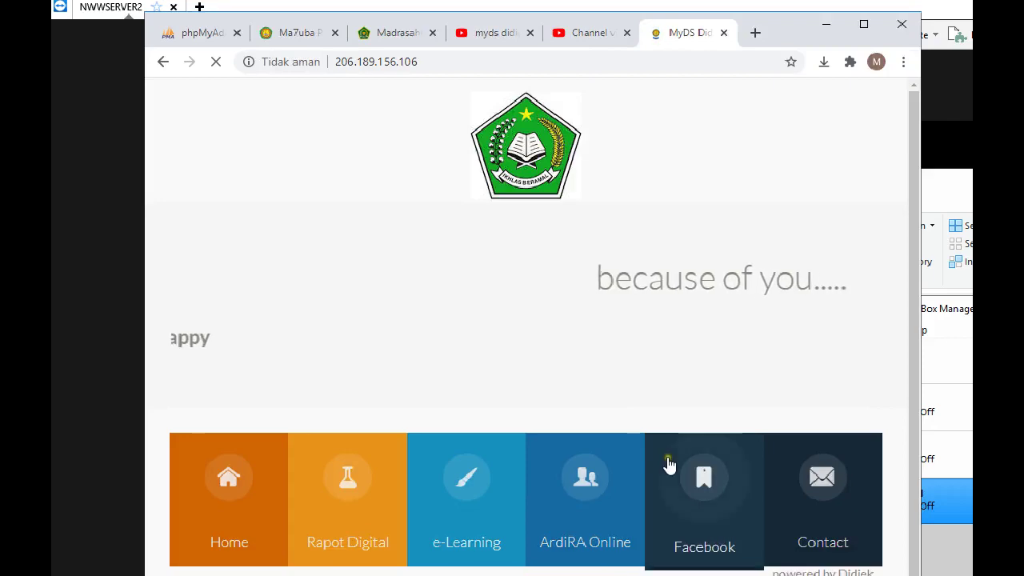
# Open the Rapot Digital Madrasah Tsanawiyah login form, then return to the Compressed folder.
pyautogui.click(376, 505)
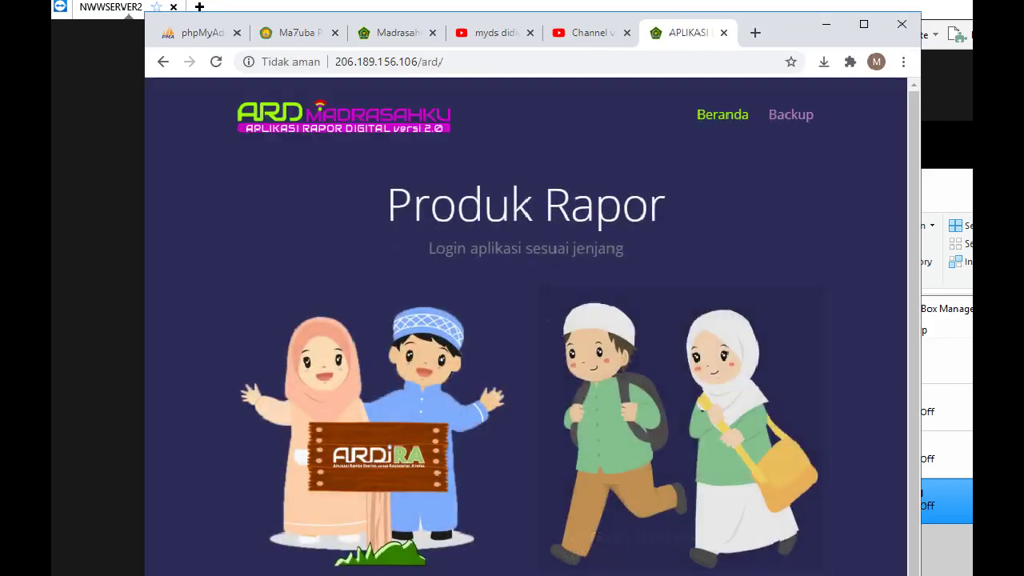
pyautogui.scroll(-1, 835, 475)
pyautogui.click(372, 548)
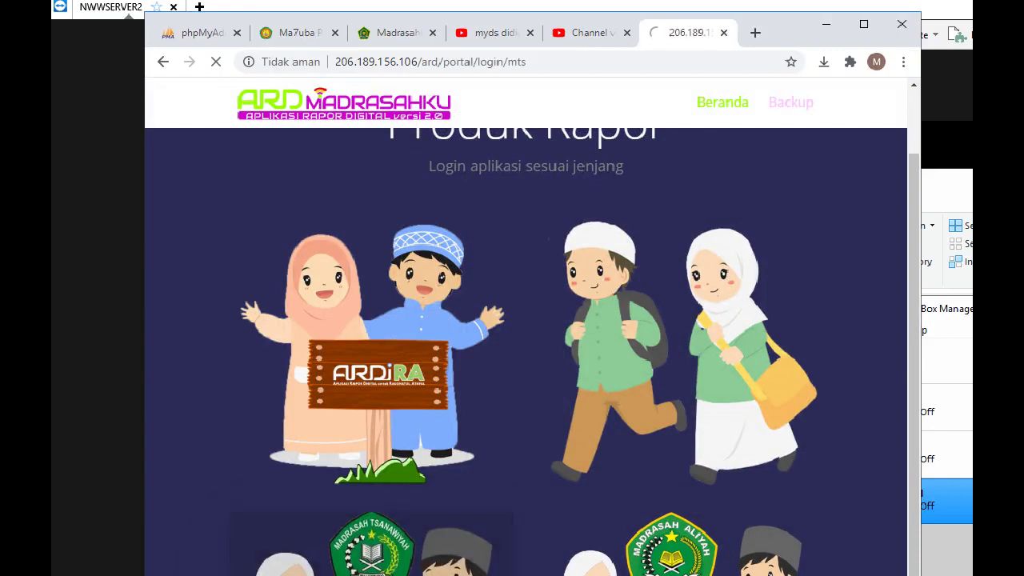
pyautogui.hotkey('alt', 'Tab')
pyautogui.hotkey('alt', 'Tab')
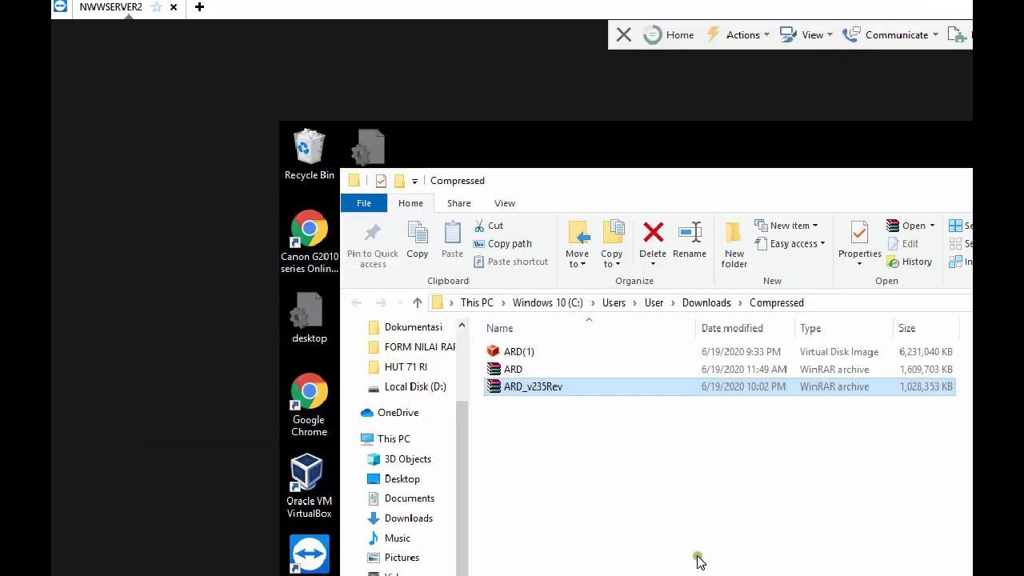
# Extract ARD_v235Rev with WinRAR to the default ARD_v235Rev folder, then switch back to Chrome.
pyautogui.rightClick(535, 387)
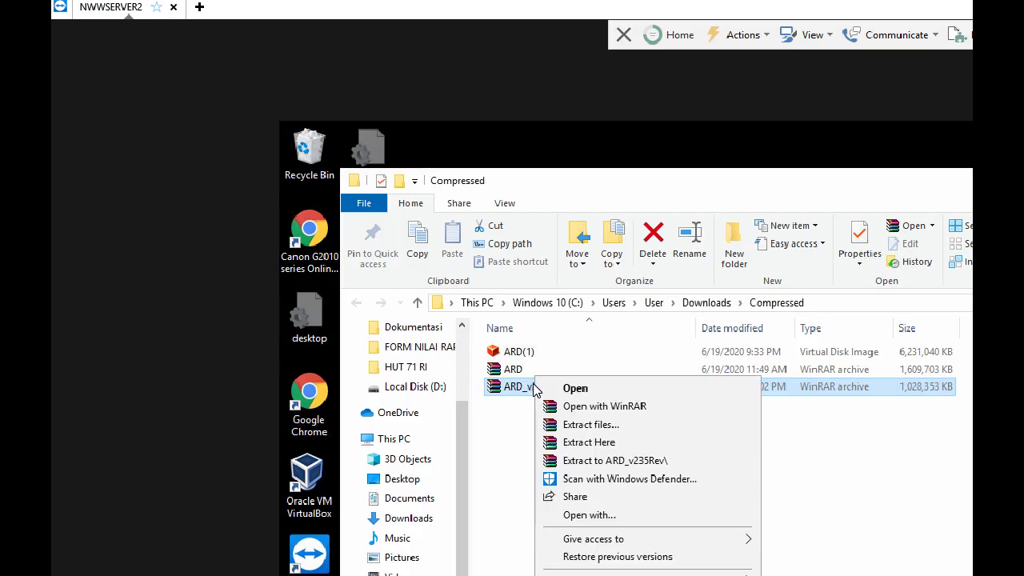
pyautogui.click(599, 422)
pyautogui.press('Return')
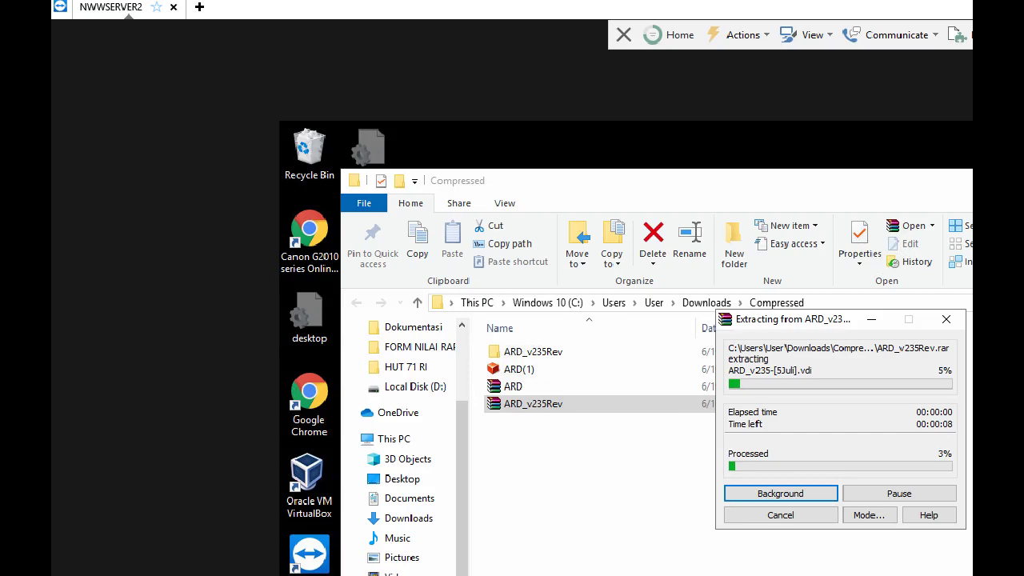
pyautogui.hotkey('alt', 'Tab')
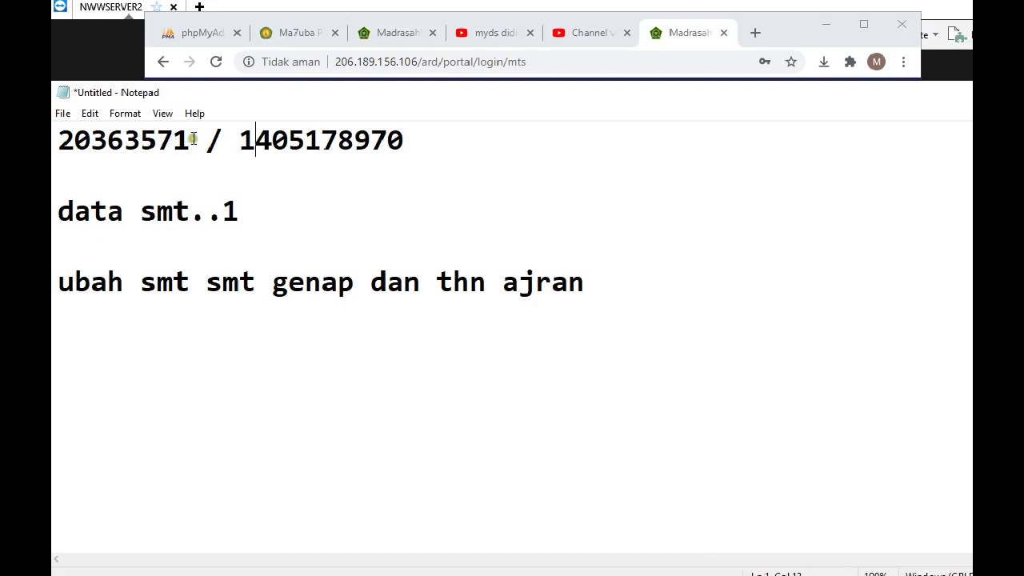
# Paste the username from the Notepad notes into the Username field, then select the password in the notes.
pyautogui.moveTo(189, 140); pyautogui.dragTo(49, 140)
pyautogui.hotkey('ctrl', 'c')
pyautogui.moveTo(267, 96); pyautogui.dragTo(956, 316)
pyautogui.click(485, 339)
pyautogui.hotkey('ctrl', 'v')
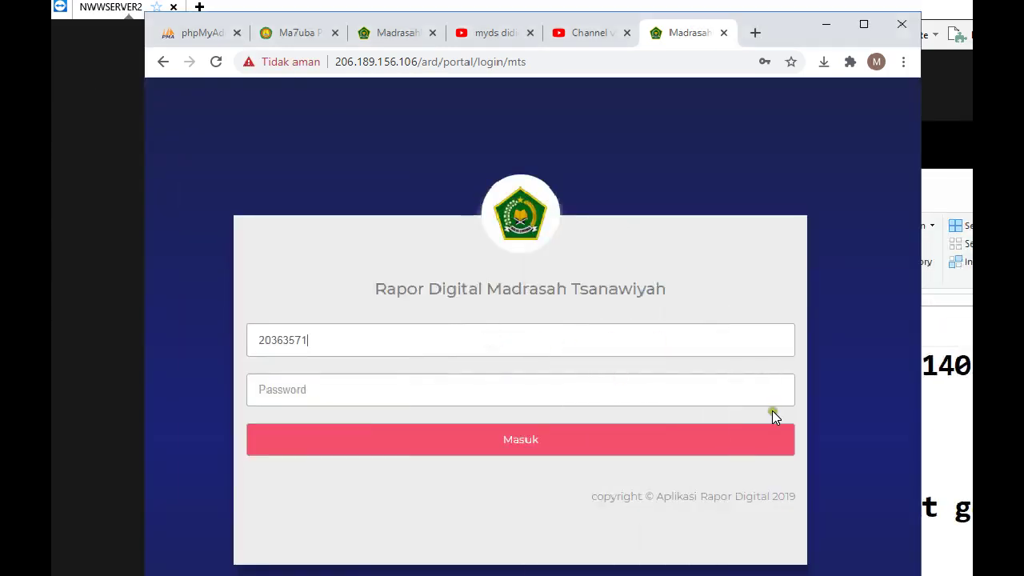
pyautogui.click(944, 416)
pyautogui.moveTo(921, 364); pyautogui.dragTo(971, 364)
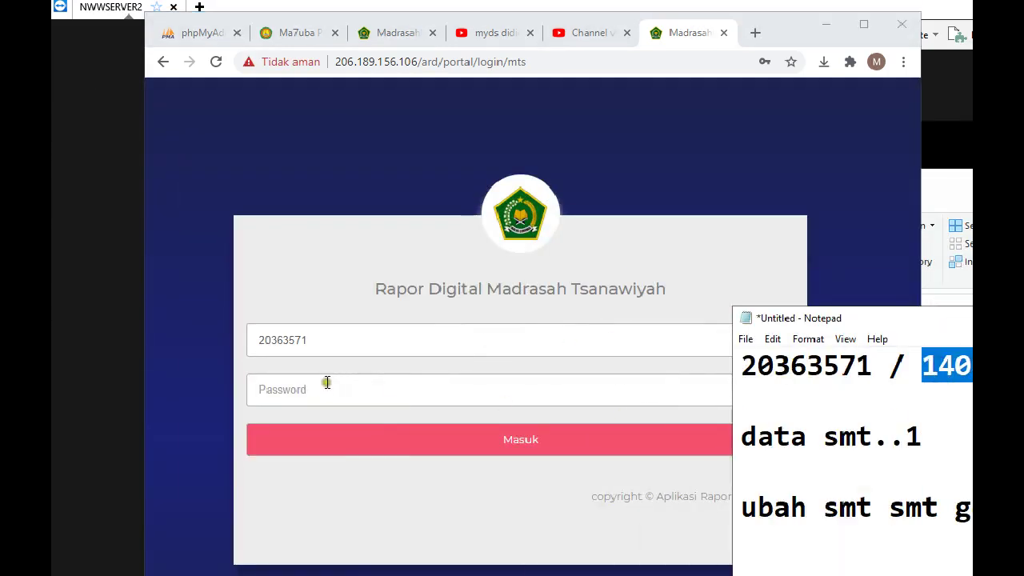
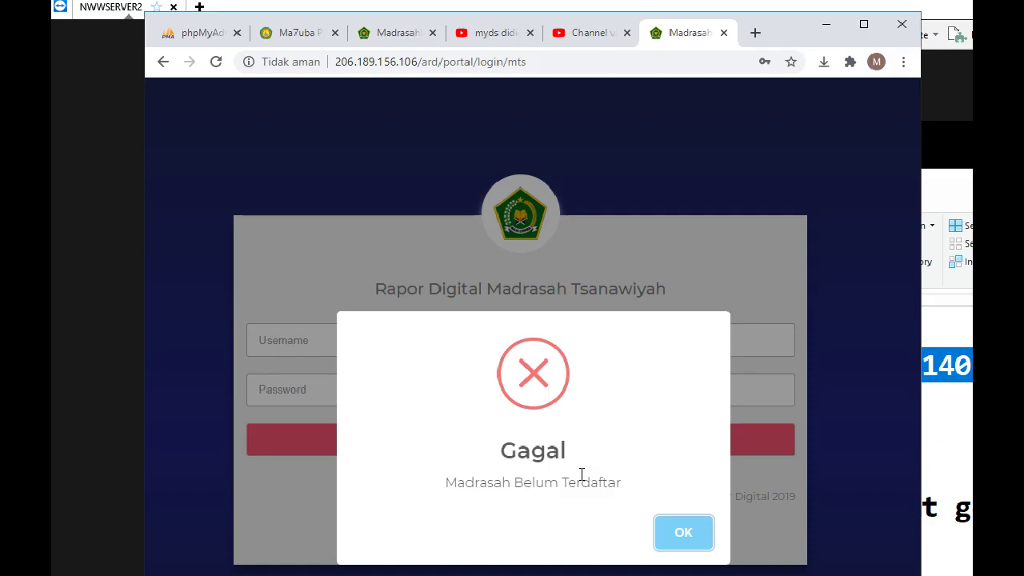
# Dismiss the 'Gagal' login error, select the first line of the notes, and focus the Username field.
pyautogui.click(672, 533)
pyautogui.click(946, 366)
pyautogui.moveTo(874, 366); pyautogui.dragTo(686, 366)
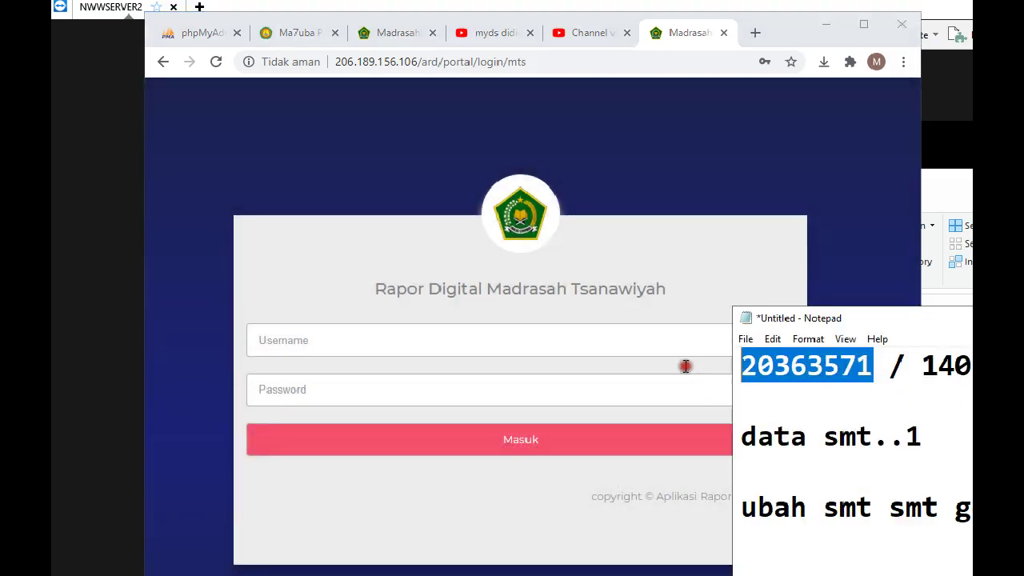
pyautogui.click(930, 365)
pyautogui.moveTo(968, 365); pyautogui.dragTo(726, 377)
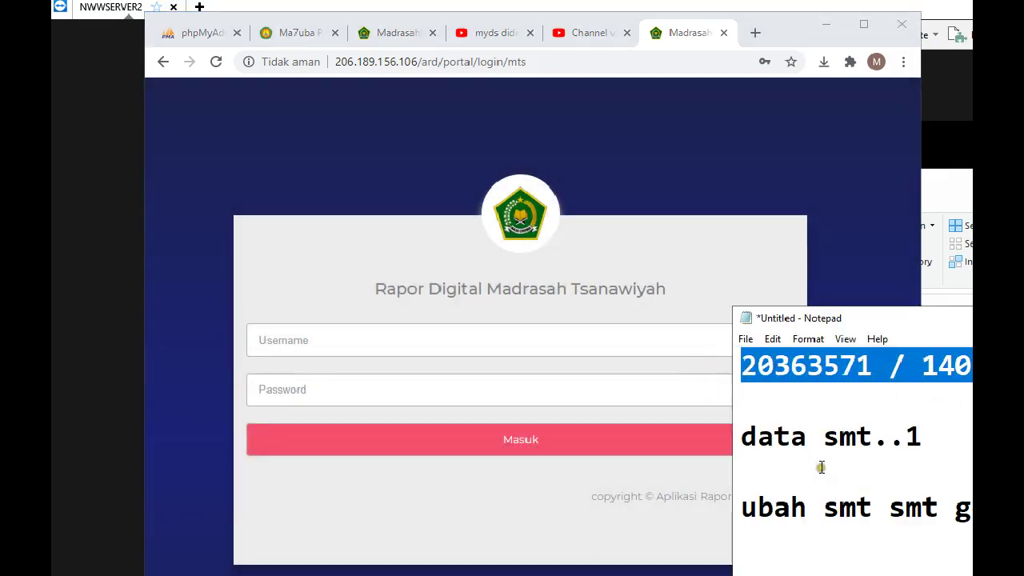
pyautogui.click(448, 342)
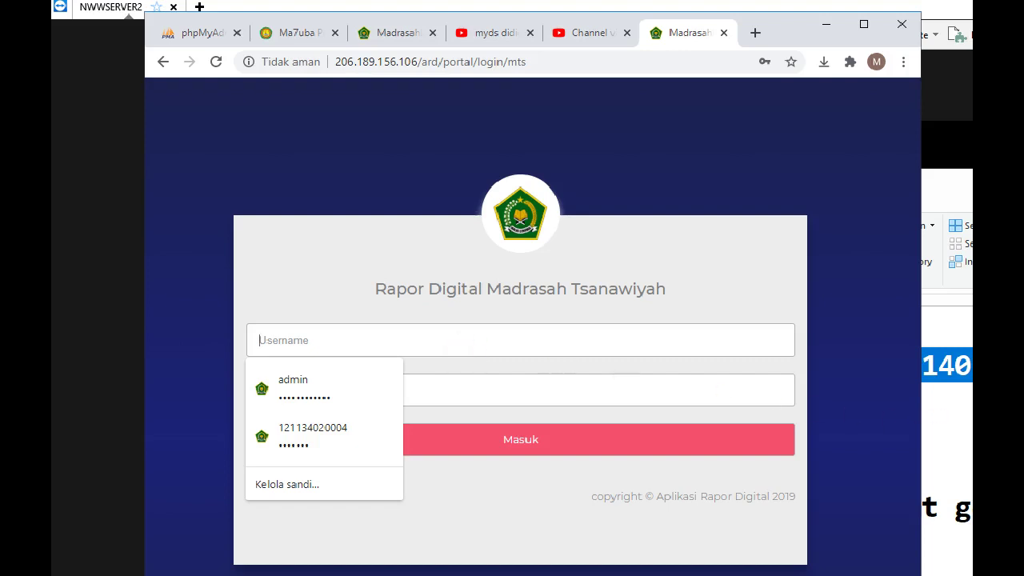
# Reselect the school number on the first line of the Notepad notes.
pyautogui.click(944, 416)
pyautogui.moveTo(875, 365); pyautogui.dragTo(722, 363)
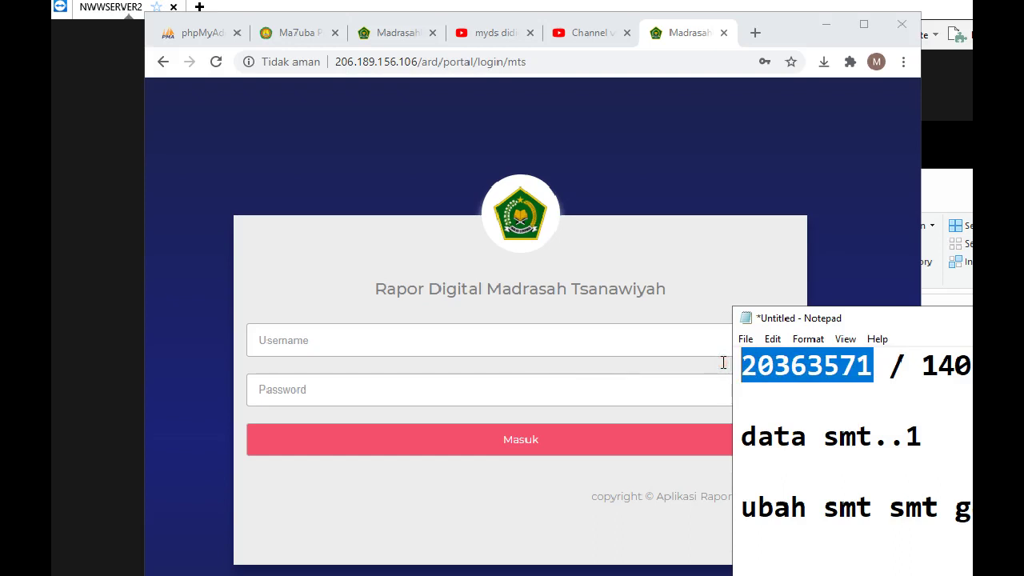
pyautogui.click(792, 366)
pyautogui.moveTo(875, 366); pyautogui.dragTo(724, 367)
pyautogui.click(846, 393)
pyautogui.moveTo(875, 366); pyautogui.dragTo(736, 366)
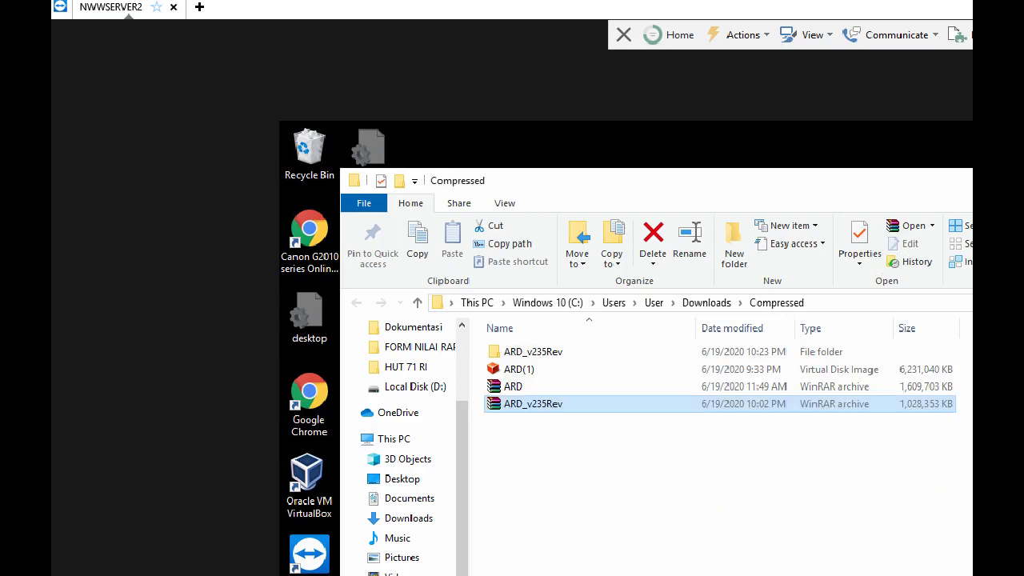
# Open the ARD_v235Rev folder and move its window to the lower right of the desktop.
pyautogui.click(535, 352)
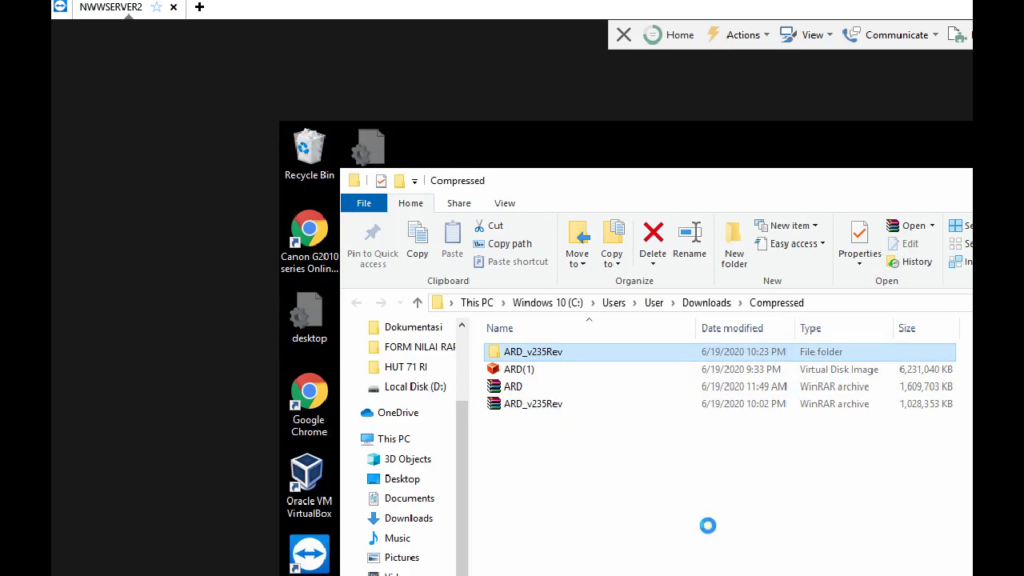
pyautogui.press('Return')
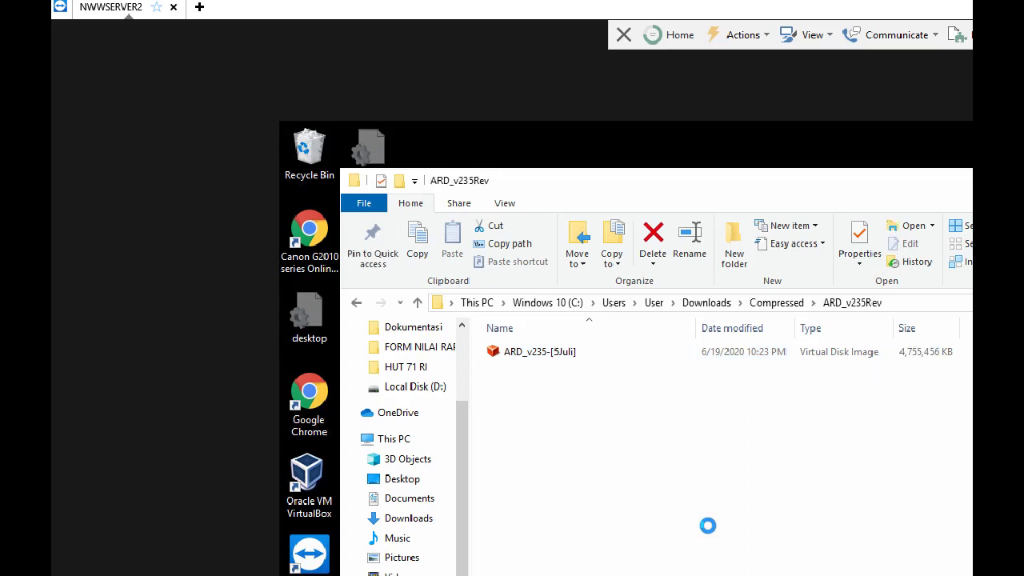
pyautogui.moveTo(573, 182); pyautogui.dragTo(934, 241)
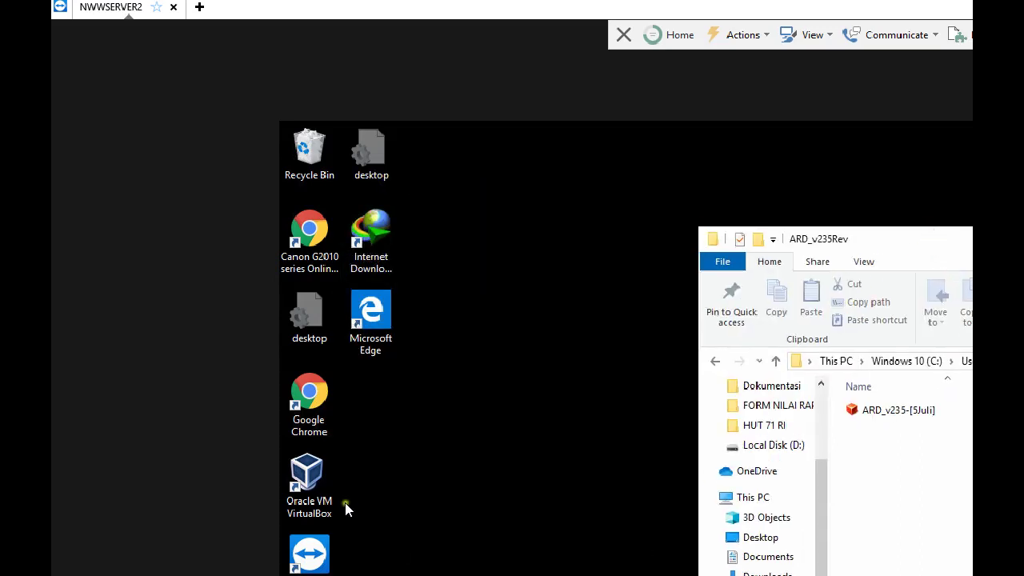
pyautogui.click(312, 493)
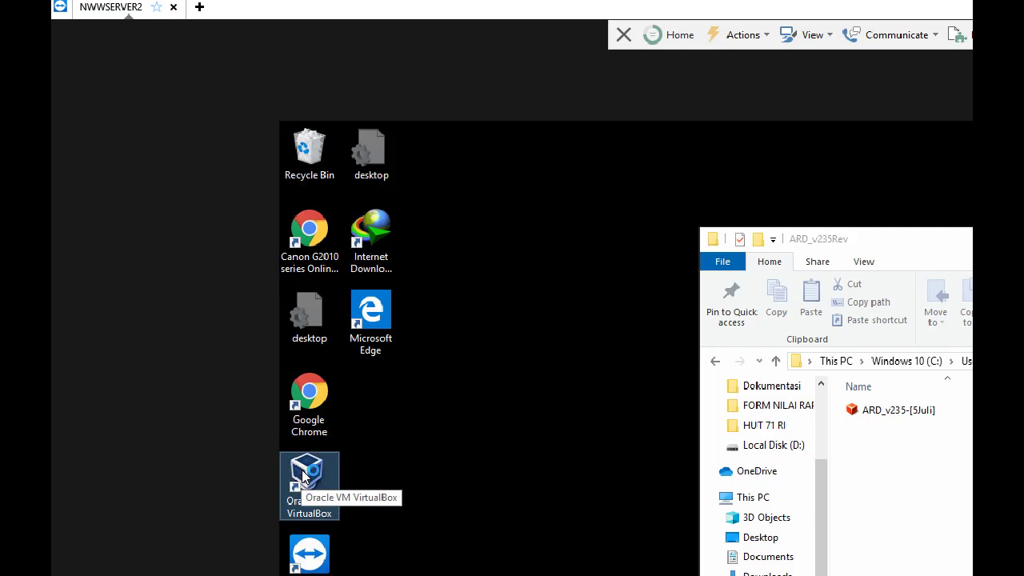
# Launch VirtualBox and start a new VM named ARD-smt-genap with type Microsoft Windows.
pyautogui.doubleClick(303, 477)
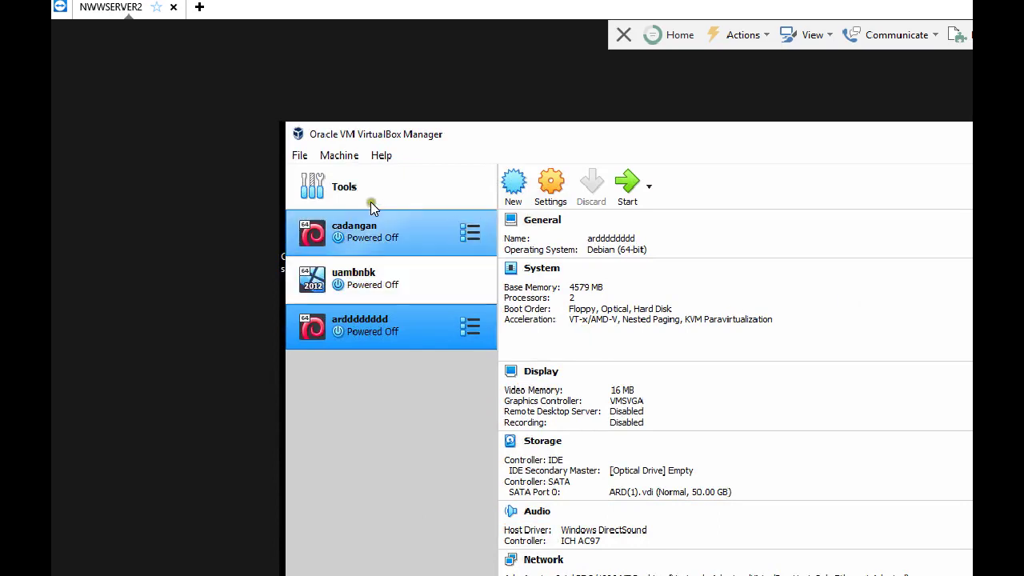
pyautogui.click(512, 183)
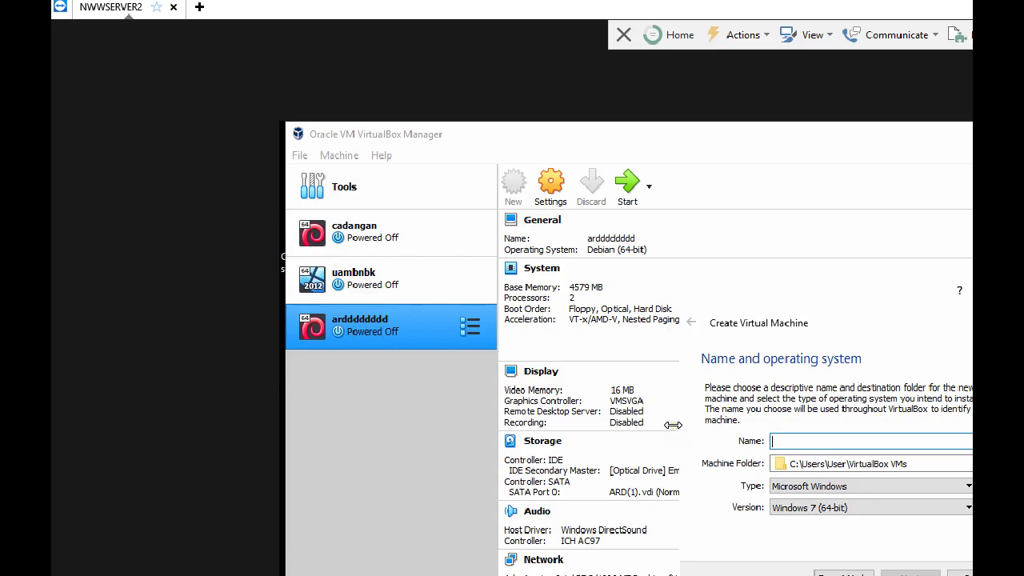
pyautogui.write('ARD-smt-genap')
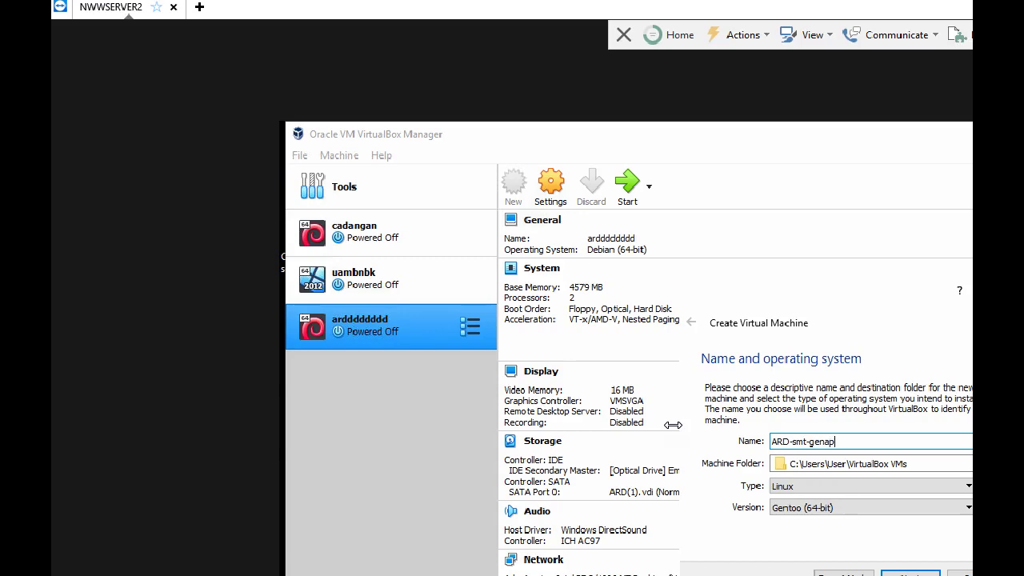
pyautogui.click(871, 489)
pyautogui.click(851, 495)
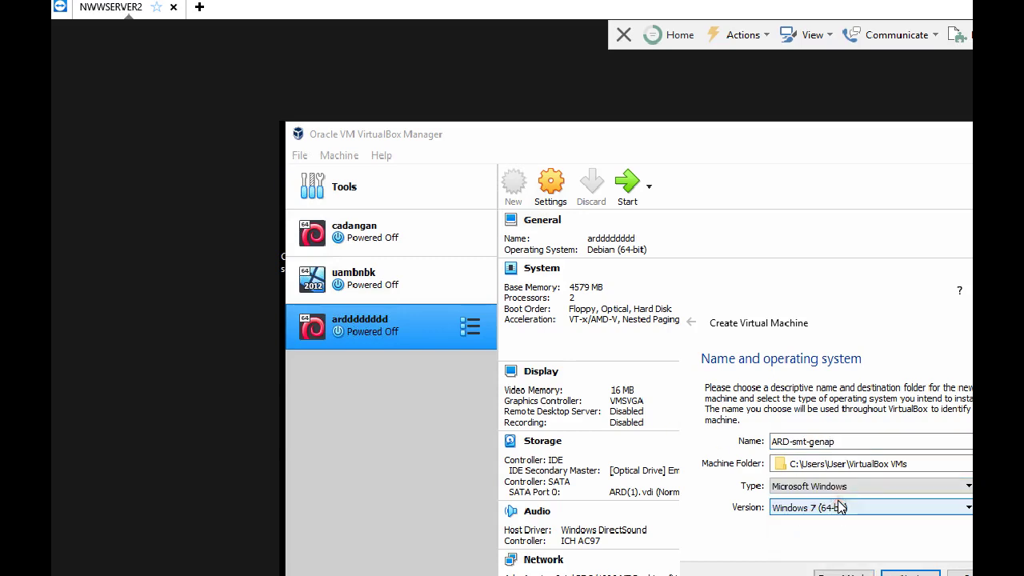
# Give the VM 2246 MB of memory and choose to use an existing virtual hard disk file.
pyautogui.press('Return')
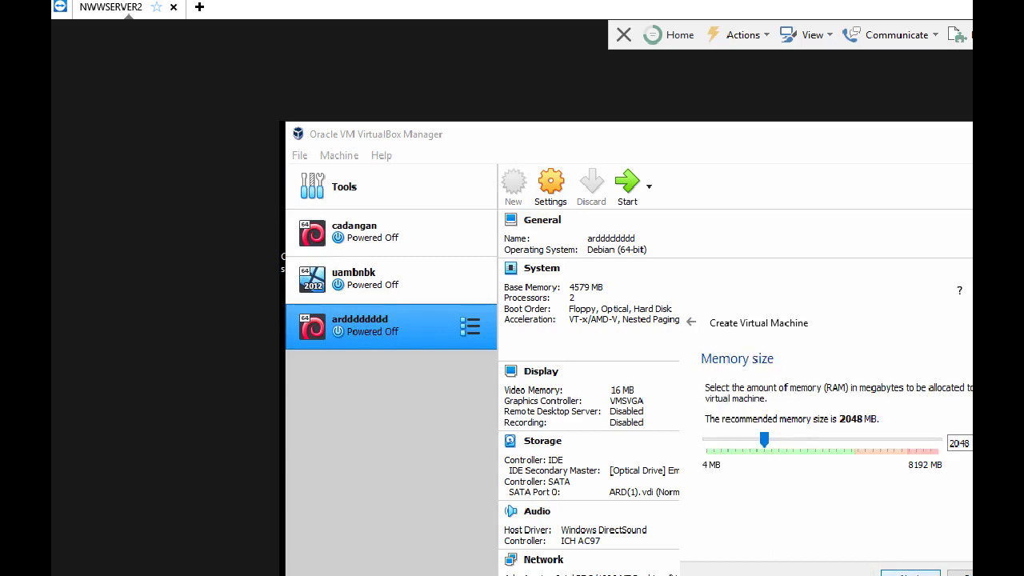
pyautogui.click(768, 440)
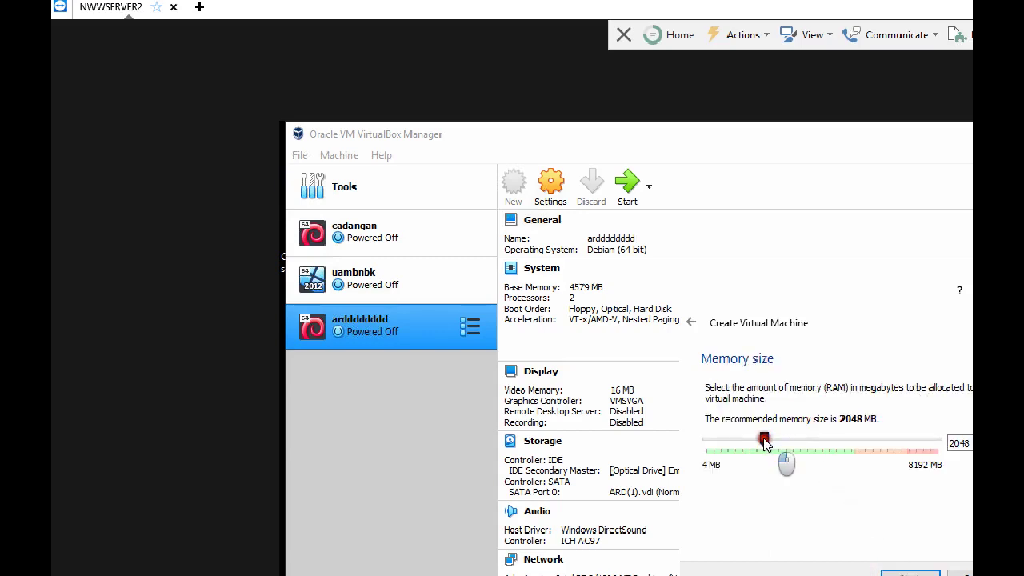
pyautogui.click(904, 573)
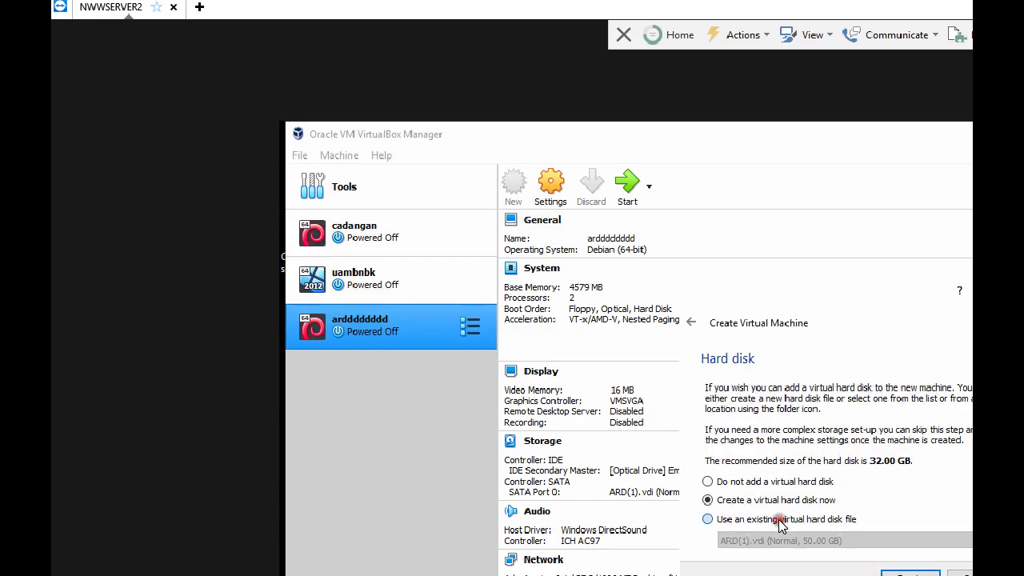
pyautogui.click(779, 520)
pyautogui.click(998, 540)
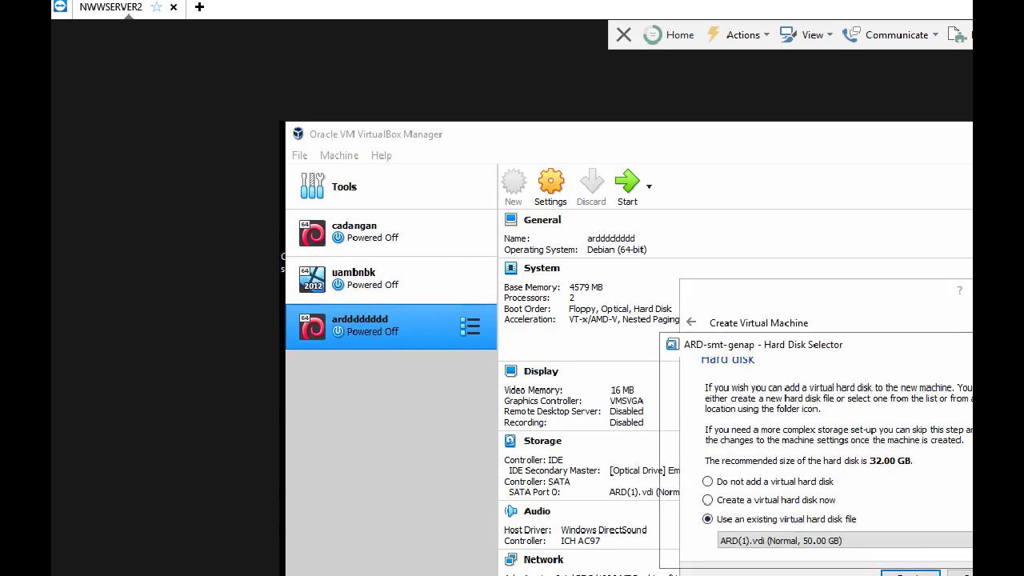
# Add ARD_v235-[5Juli] from Downloads\Compressed\ARD_v235Rev and choose it as the VM's disk.
pyautogui.click(684, 410)
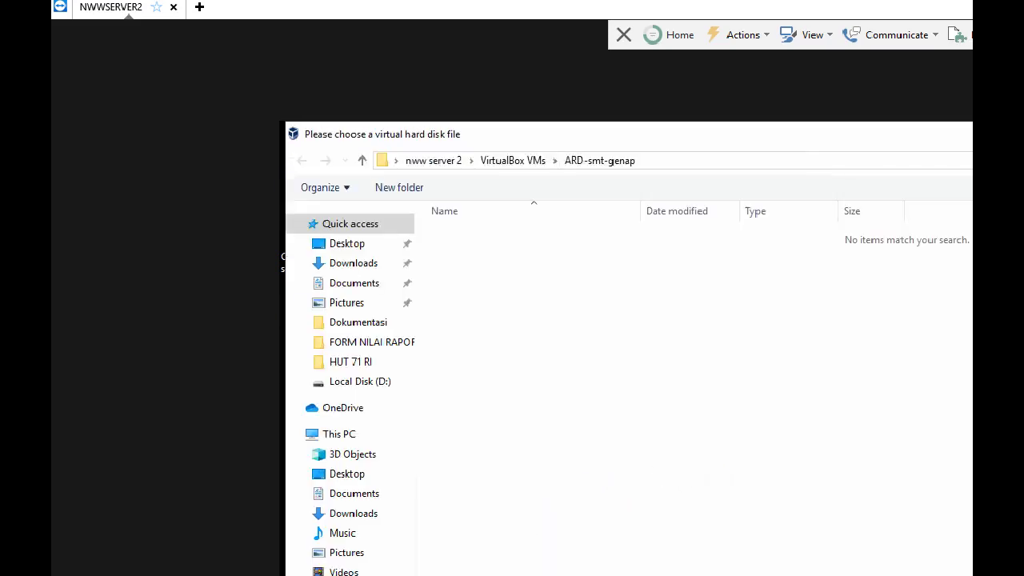
pyautogui.hotkey('alt', 'Tab')
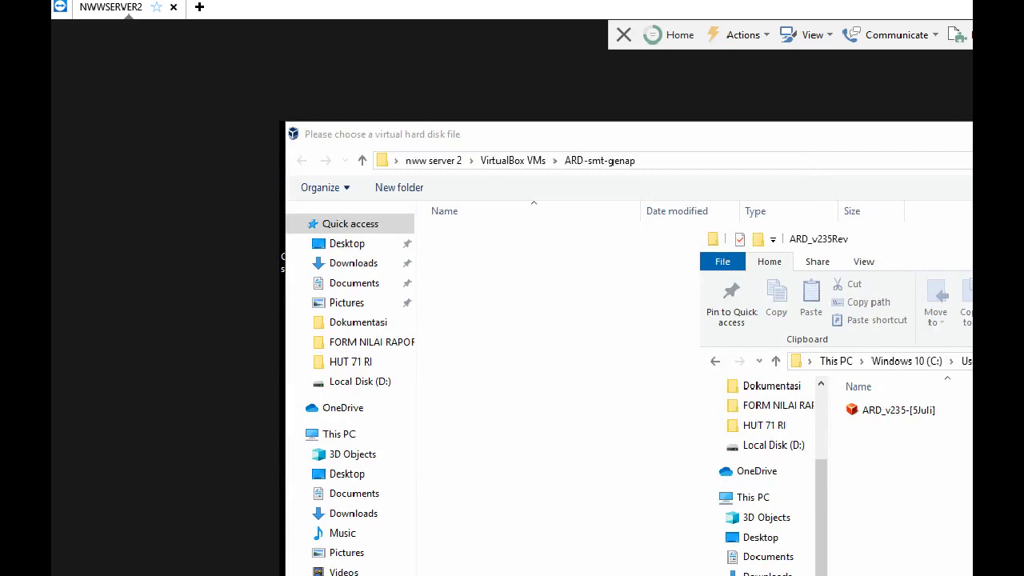
pyautogui.click(960, 361)
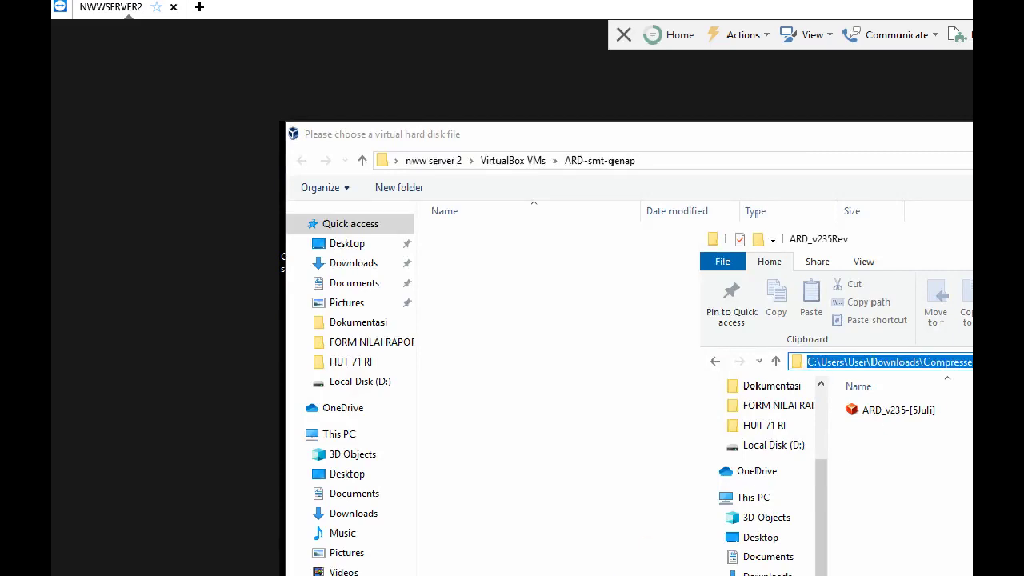
pyautogui.hotkey('alt', 'Tab')
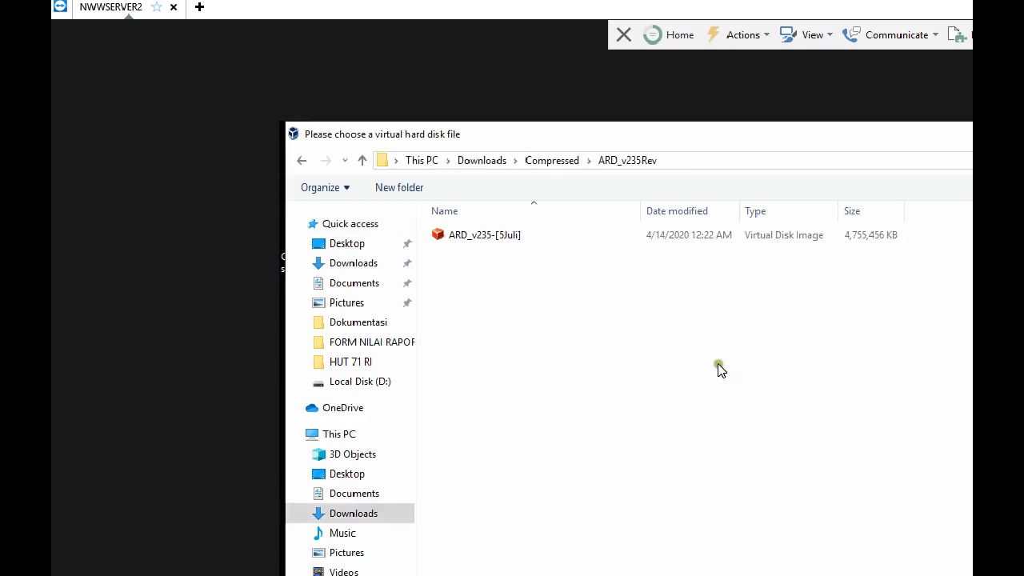
pyautogui.click(484, 235)
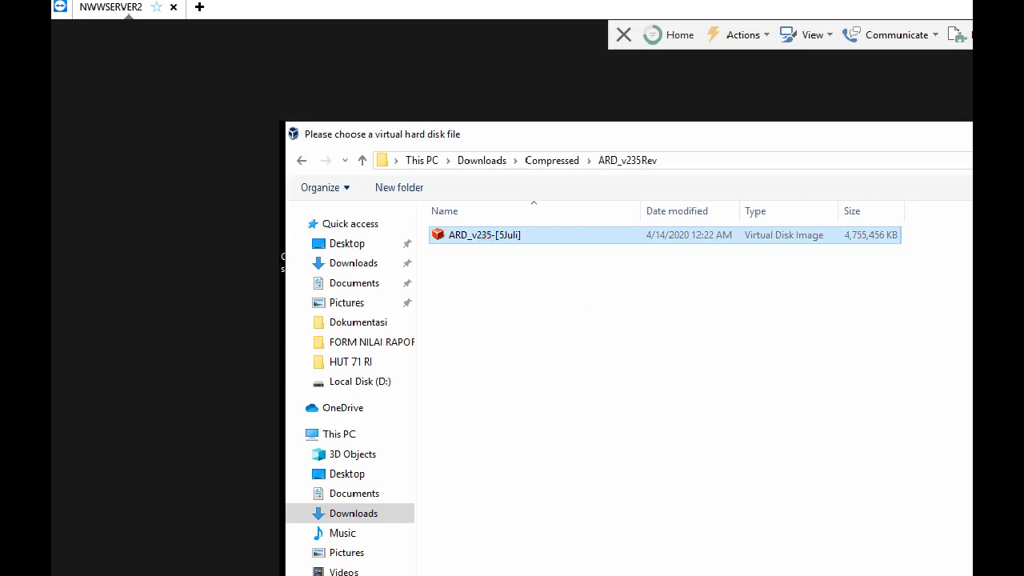
pyautogui.press('Return')
pyautogui.click(914, 550)
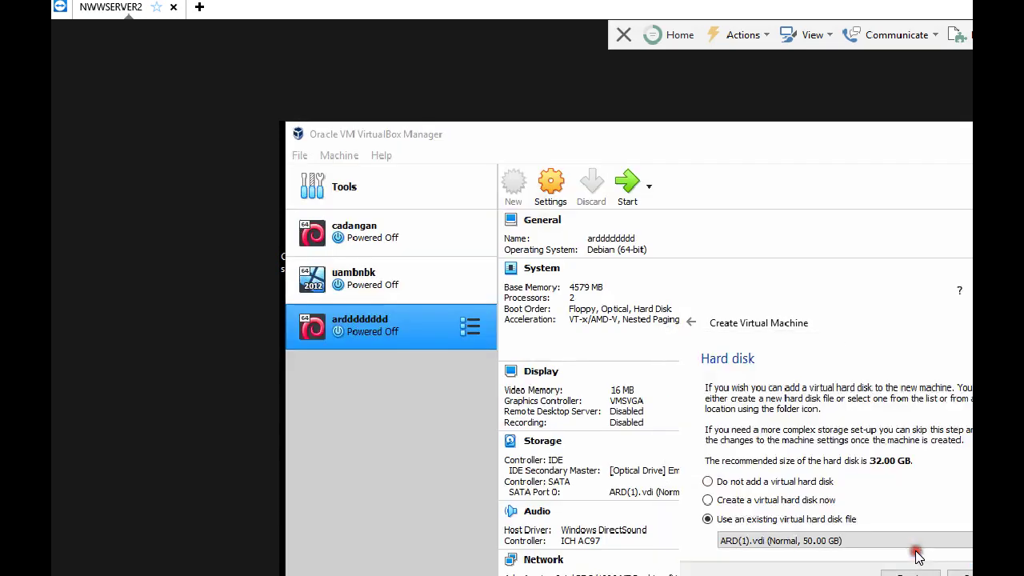
# Create the ARD-smt-genap VM and resize the VirtualBox Manager to show its NAT network adapter.
pyautogui.click(904, 571)
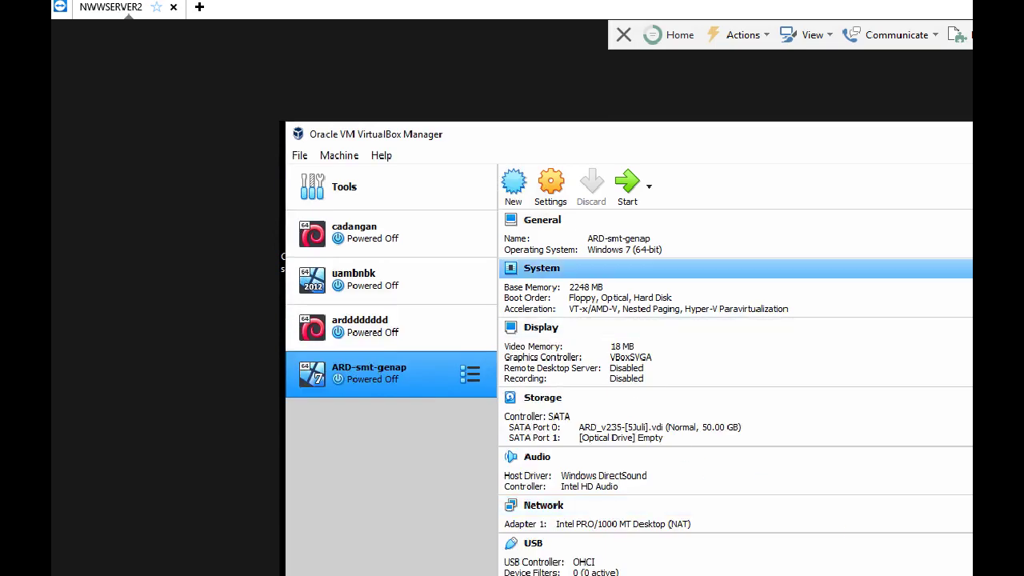
pyautogui.moveTo(280, 123); pyautogui.dragTo(603, 220)
pyautogui.moveTo(757, 221); pyautogui.dragTo(738, 187)
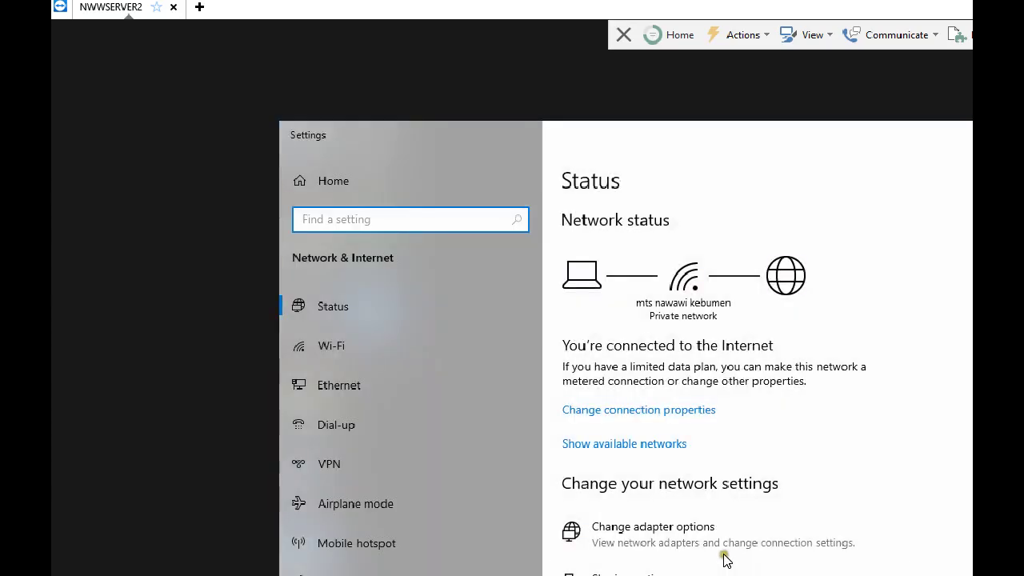
# Check the Ethernet adapter's IPv4 address in its connection details.
pyautogui.click(632, 536)
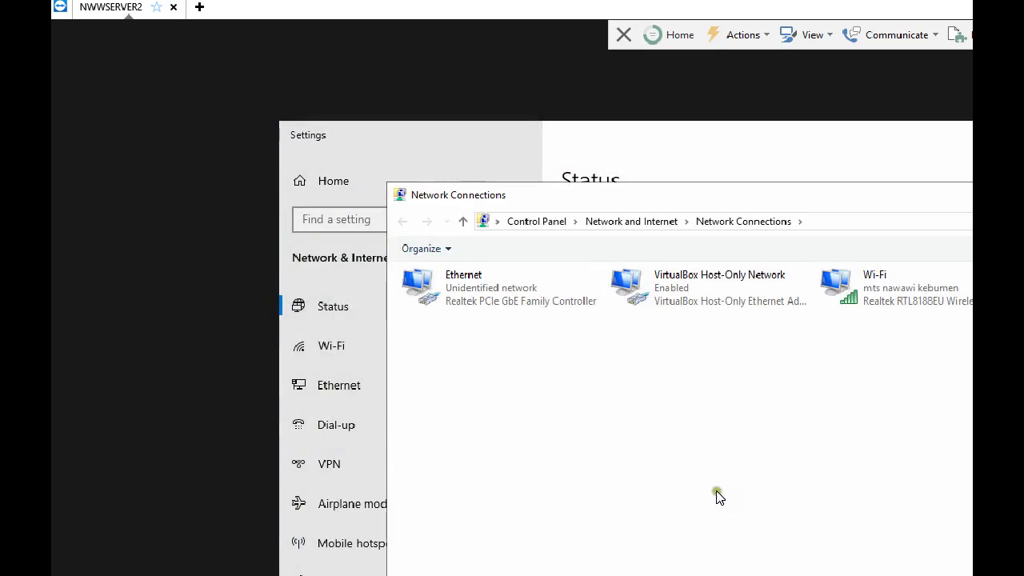
pyautogui.rightClick(664, 292)
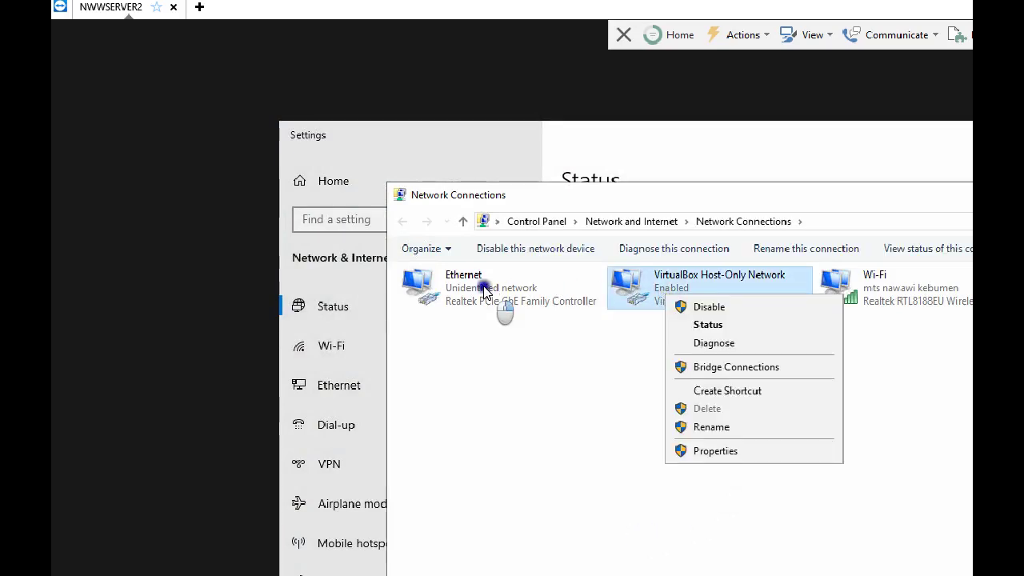
pyautogui.rightClick(483, 285)
pyautogui.click(517, 319)
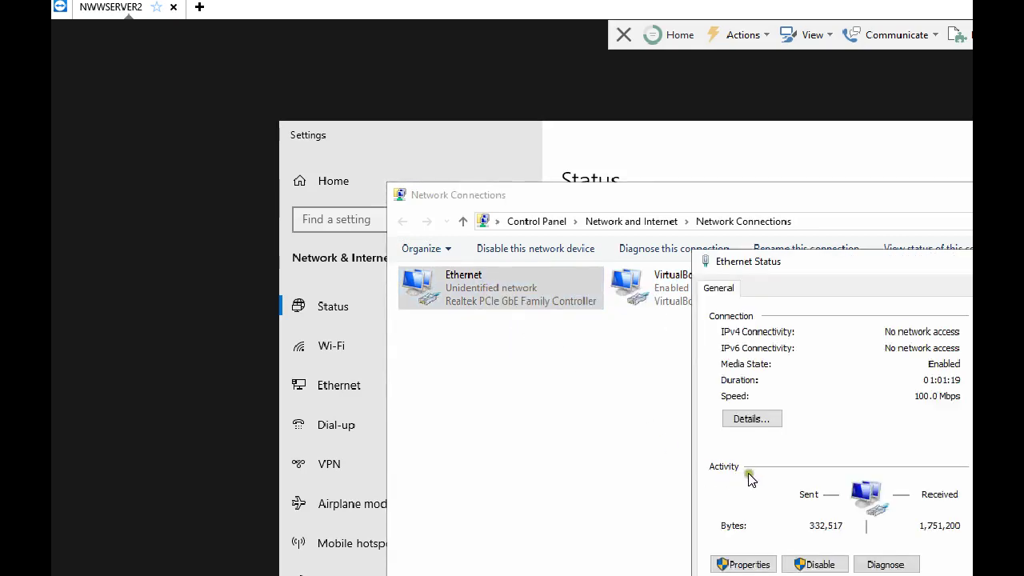
pyautogui.click(752, 419)
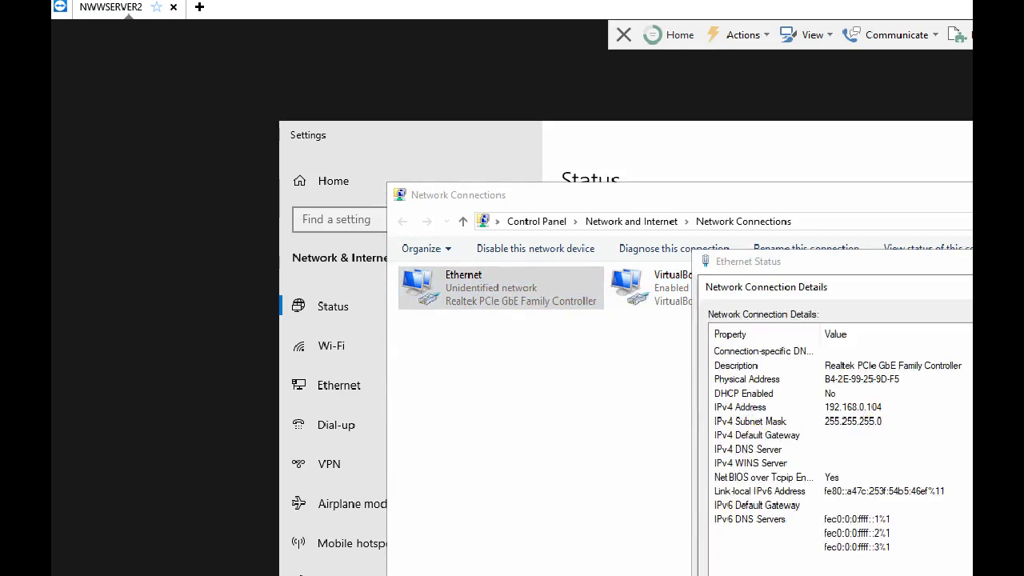
pyautogui.click(928, 567)
pyautogui.press('Escape')
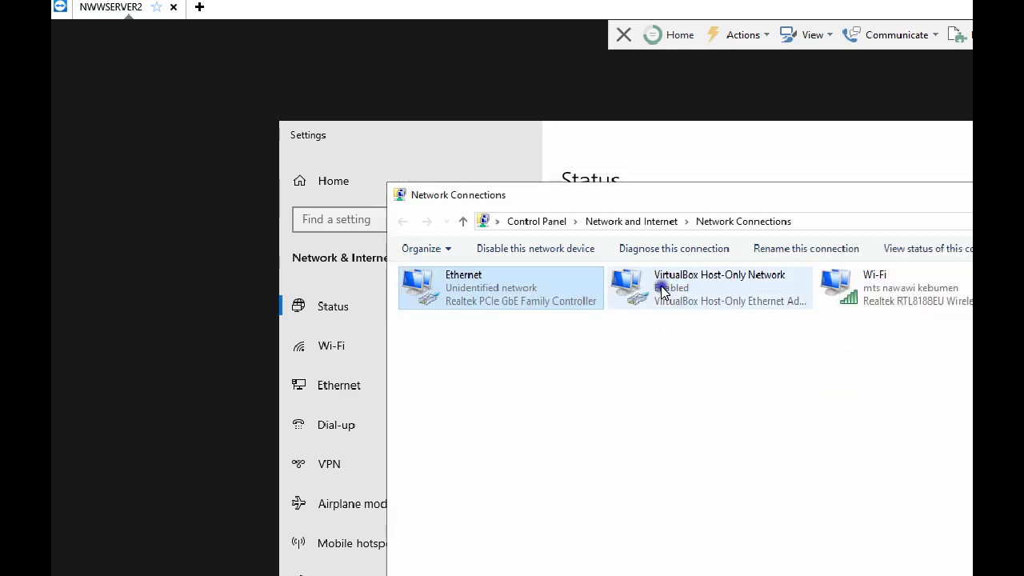
# Check the VirtualBox Host-Only Network adapter's IPv4 address, then close all network windows.
pyautogui.rightClick(662, 293)
pyautogui.click(702, 320)
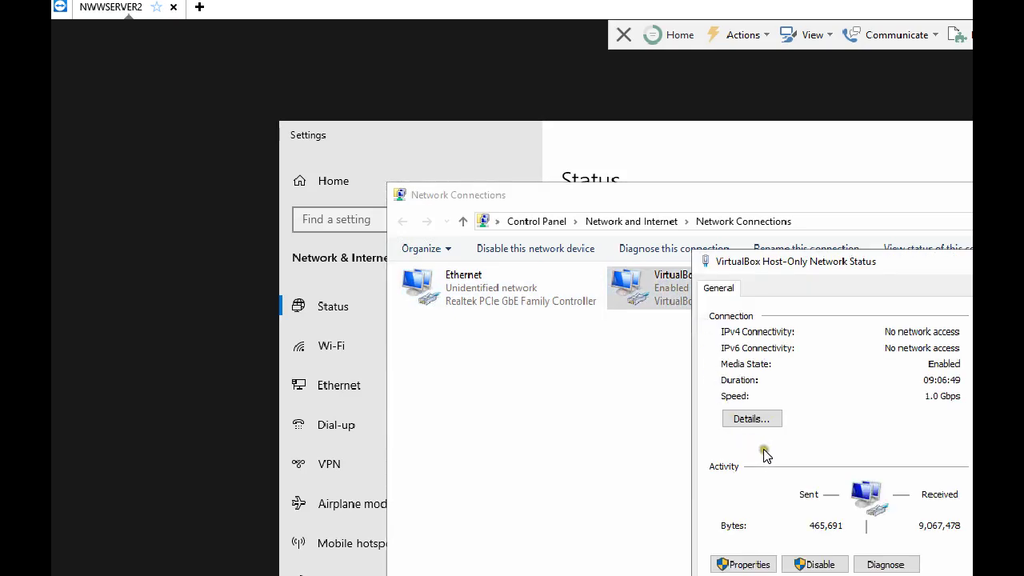
pyautogui.click(752, 420)
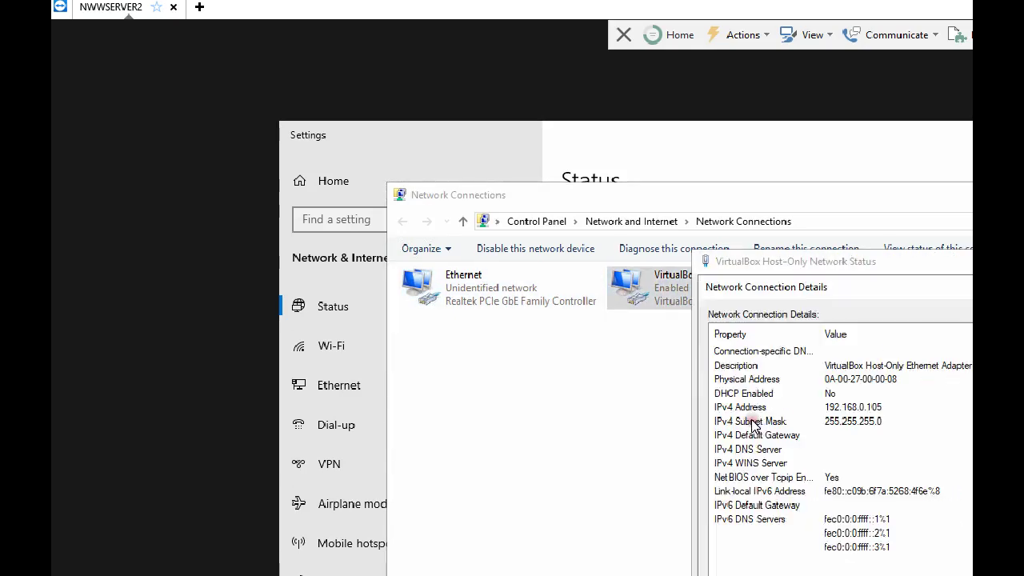
pyautogui.press('Escape')
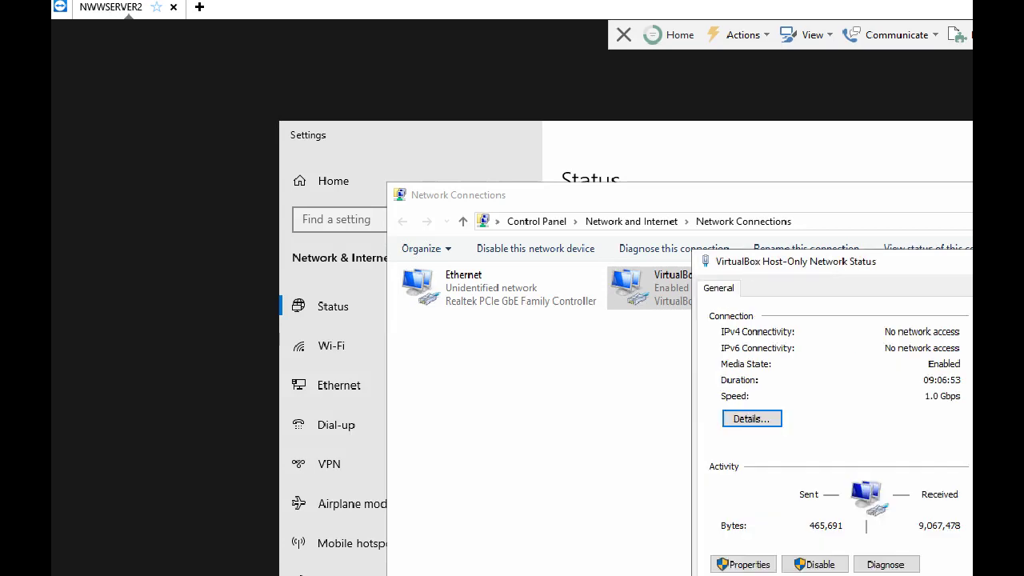
pyautogui.click(752, 420)
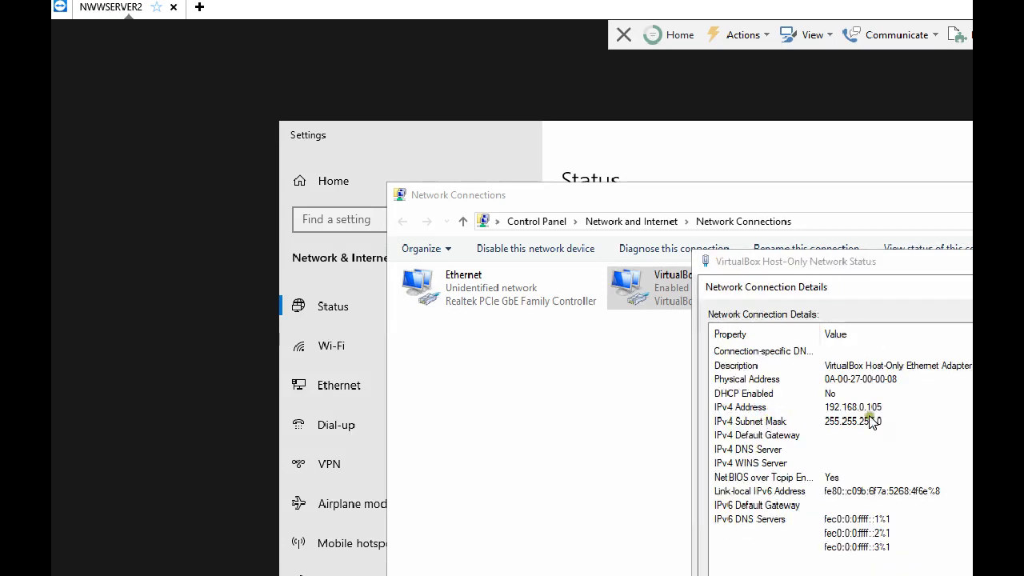
pyautogui.press('Escape')
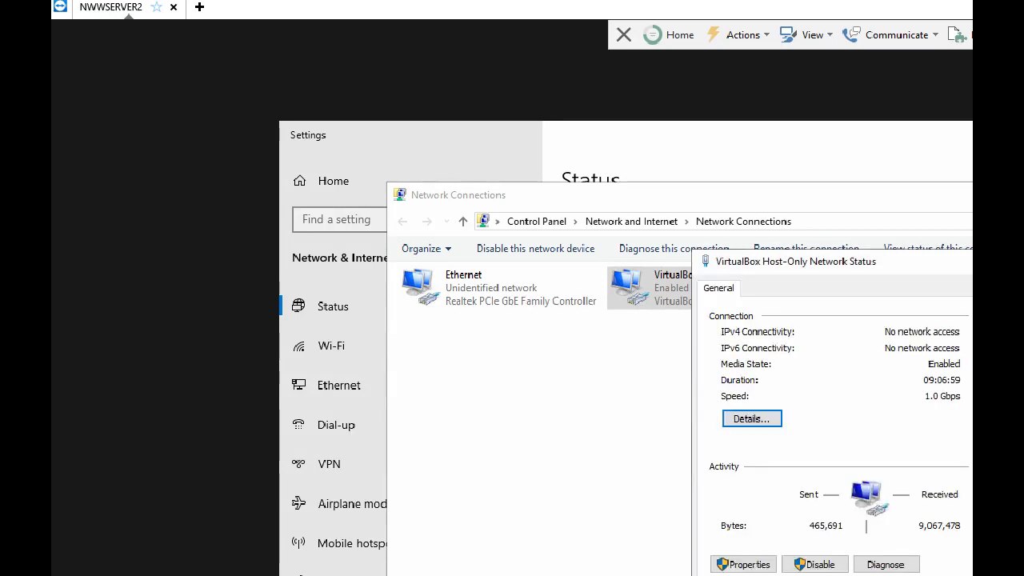
pyautogui.press('Escape')
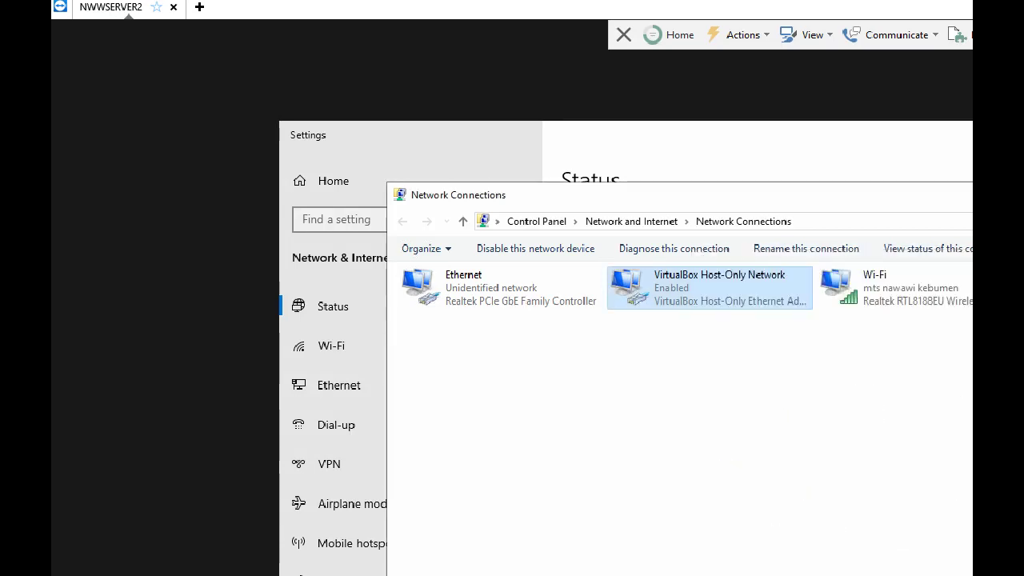
pyautogui.hotkey('alt', 'F4')
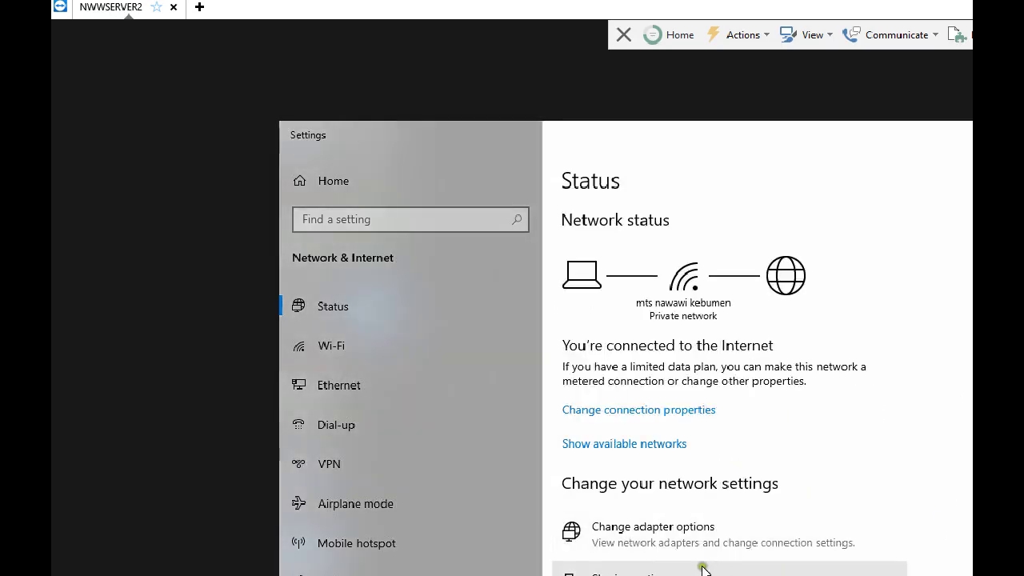
pyautogui.hotkey('alt', 'F4')
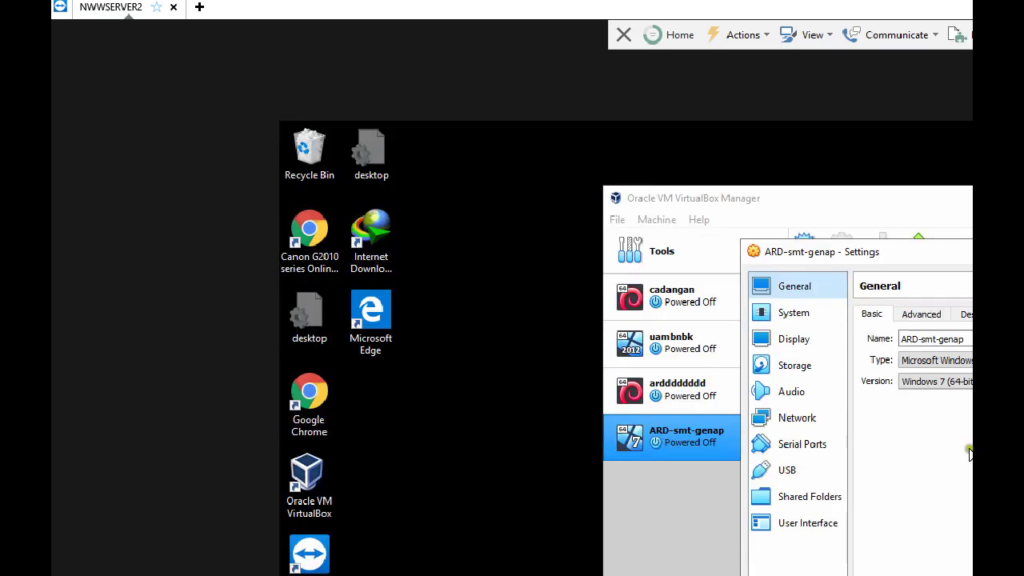
# Enable the third extended-features option under System and review the Processor settings.
pyautogui.click(794, 312)
pyautogui.click(950, 528)
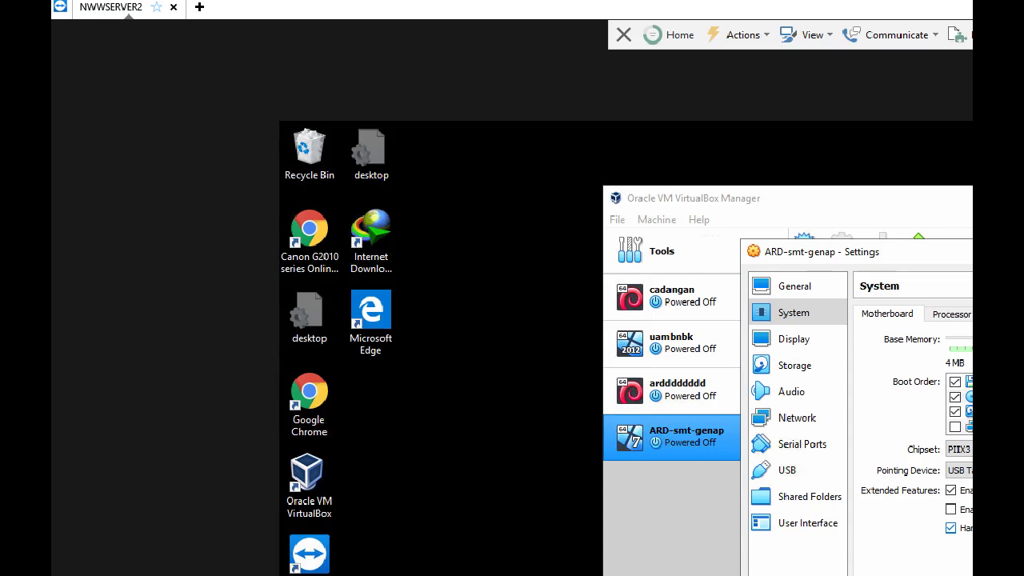
pyautogui.click(954, 314)
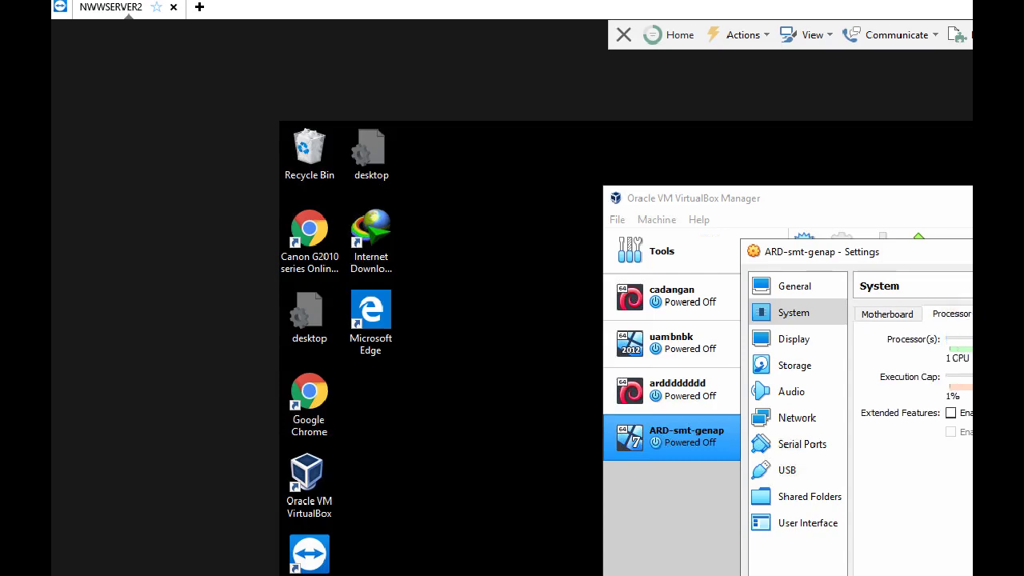
pyautogui.click(813, 420)
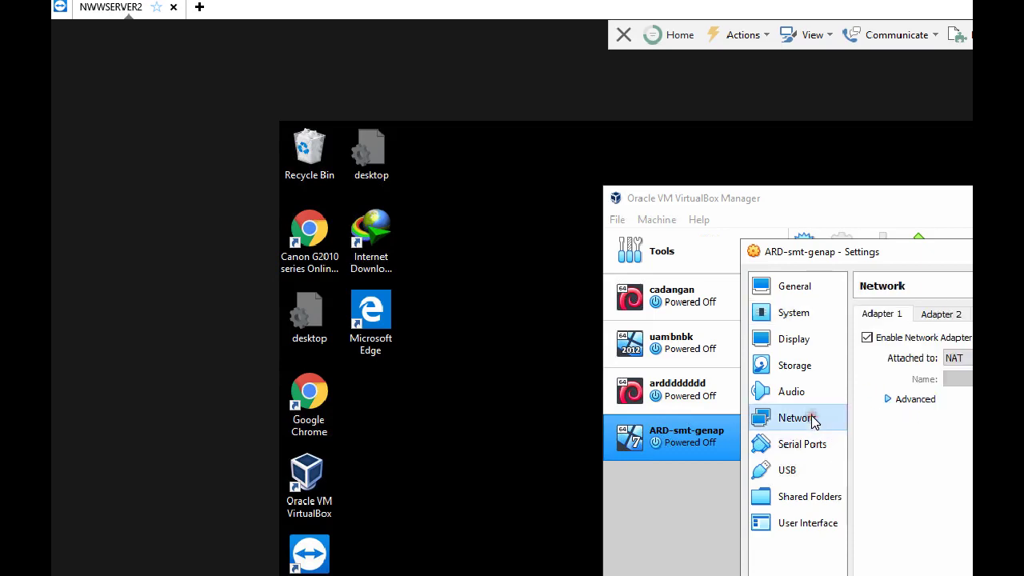
# Attach Adapter 1 to the Host-only Adapter and change its Promiscuous Mode.
pyautogui.click(968, 358)
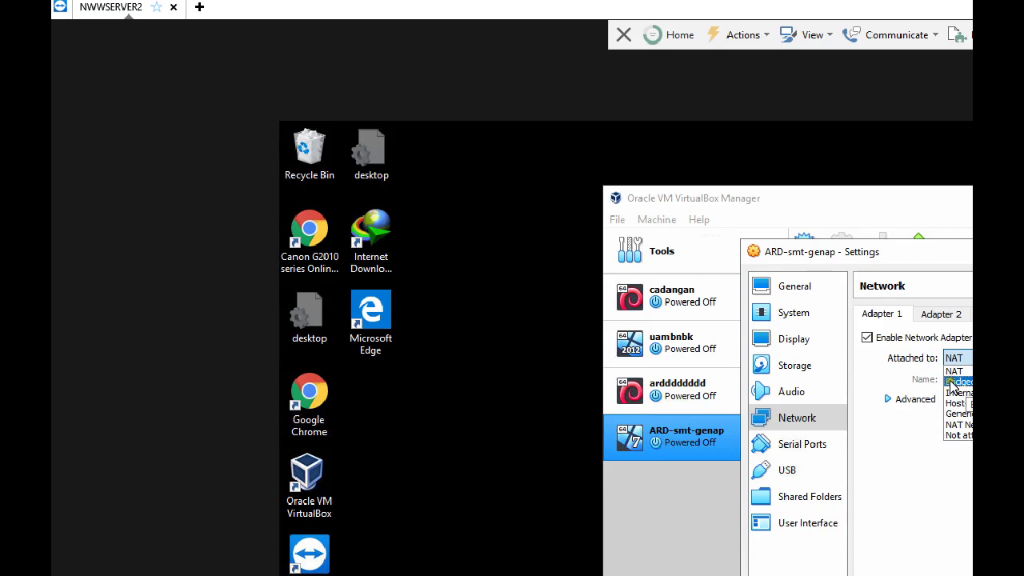
pyautogui.click(966, 403)
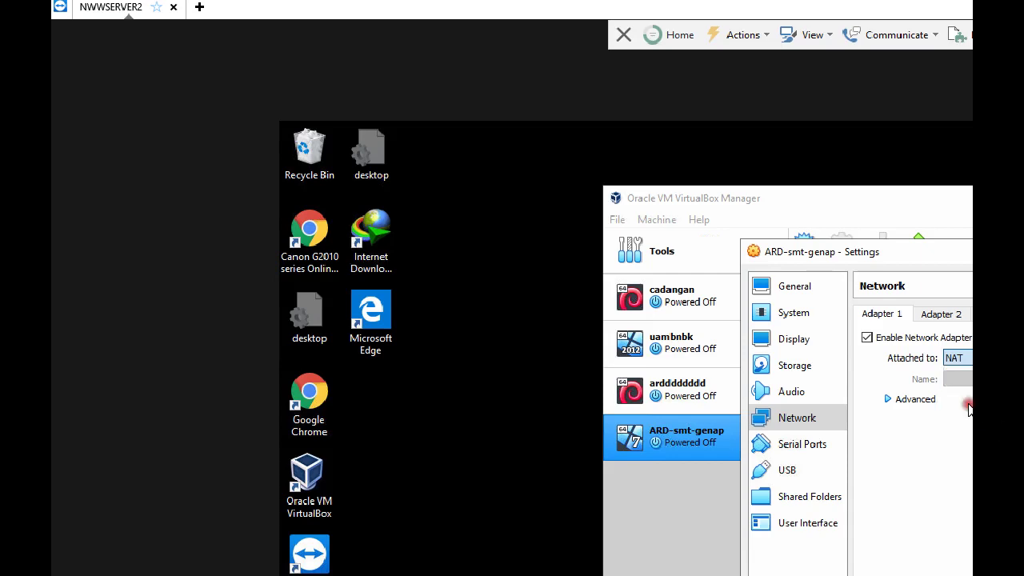
pyautogui.click(932, 400)
pyautogui.click(968, 440)
pyautogui.click(968, 474)
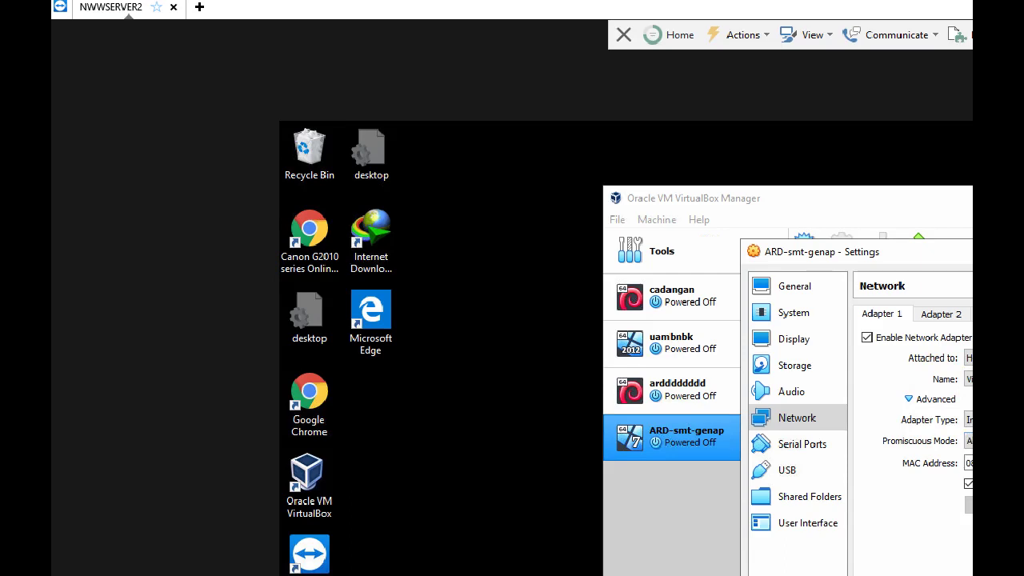
# Enable Adapter 2, save the settings, and start the ARD-smt-genap VM.
pyautogui.click(944, 316)
pyautogui.click(906, 337)
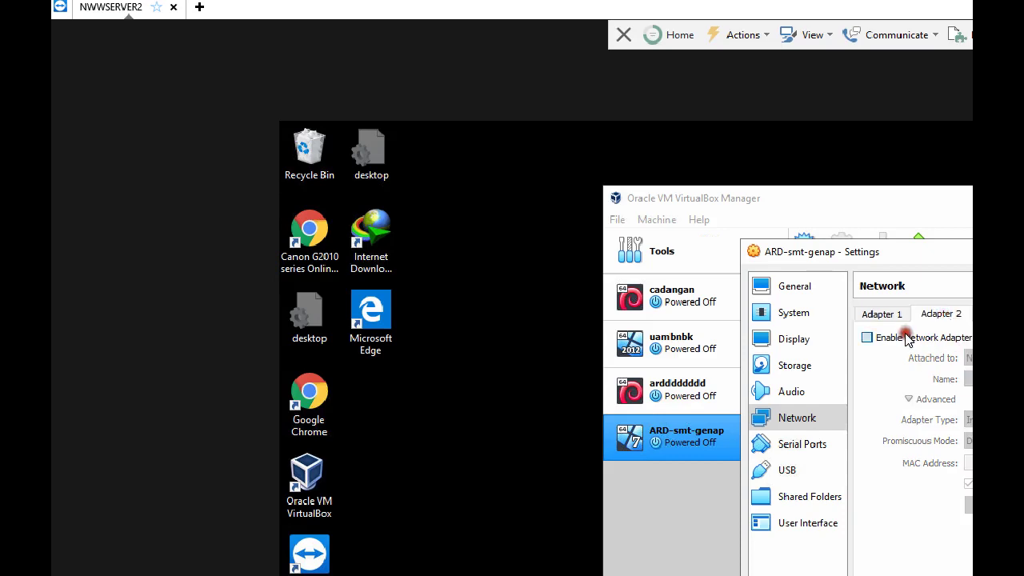
pyautogui.click(968, 357)
pyautogui.press('Return')
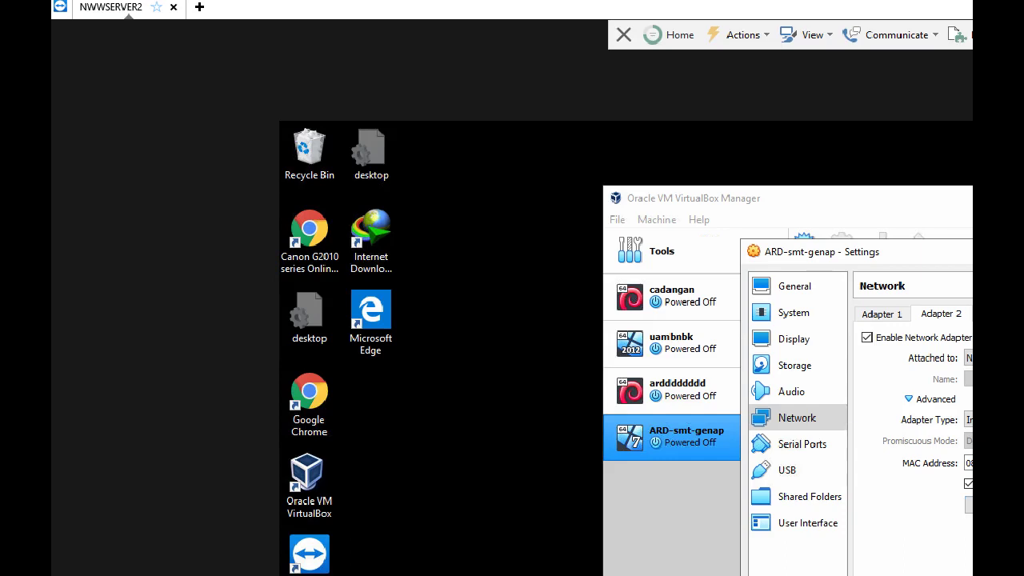
pyautogui.press('Return')
pyautogui.click(914, 256)
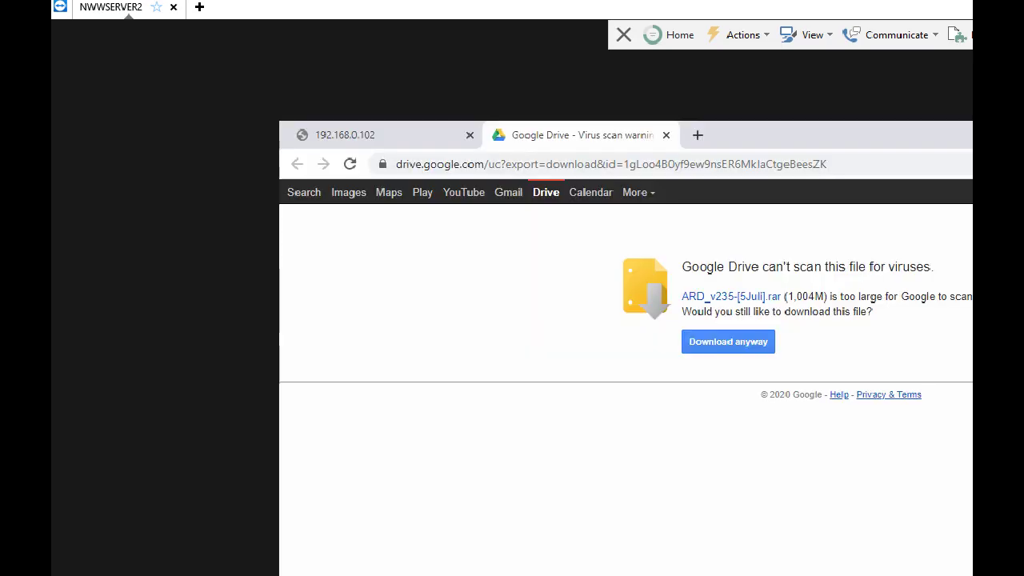
# Close the Google Drive virus-scan tab, then maximize and scroll the YouTube results window.
pyautogui.click(698, 134)
pyautogui.click(667, 136)
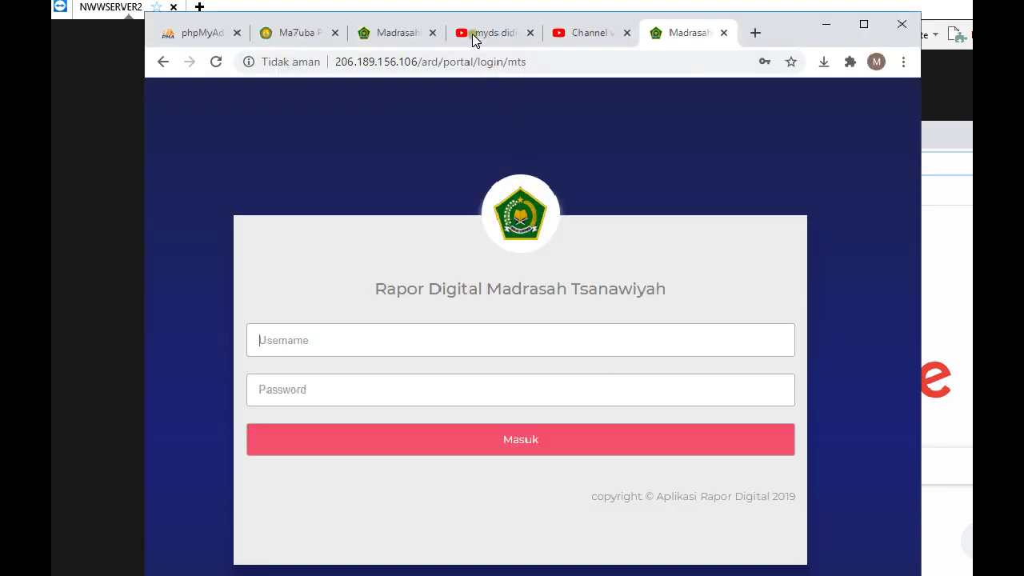
pyautogui.click(478, 36)
pyautogui.doubleClick(795, 31)
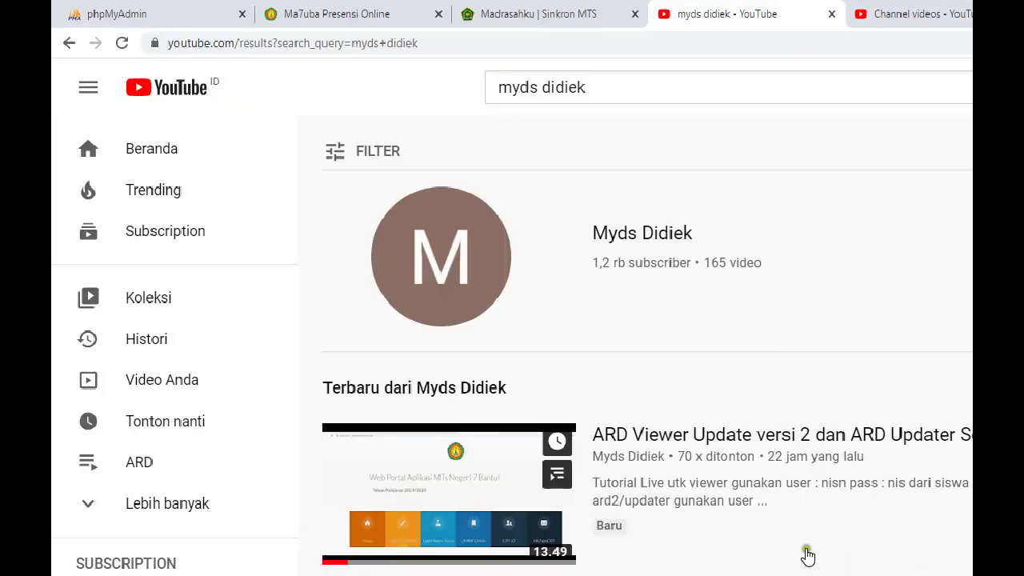
pyautogui.scroll(-5, 790, 542)
pyautogui.scroll(-8, 790, 542)
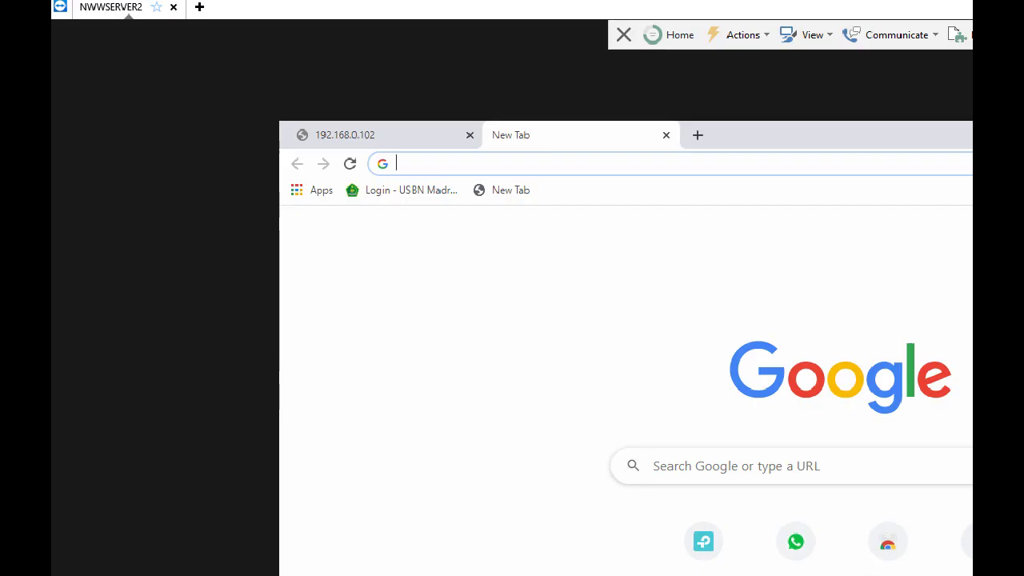
# Load 192.168.0.102 in the remote Chrome's new tab.
pyautogui.click(746, 161)
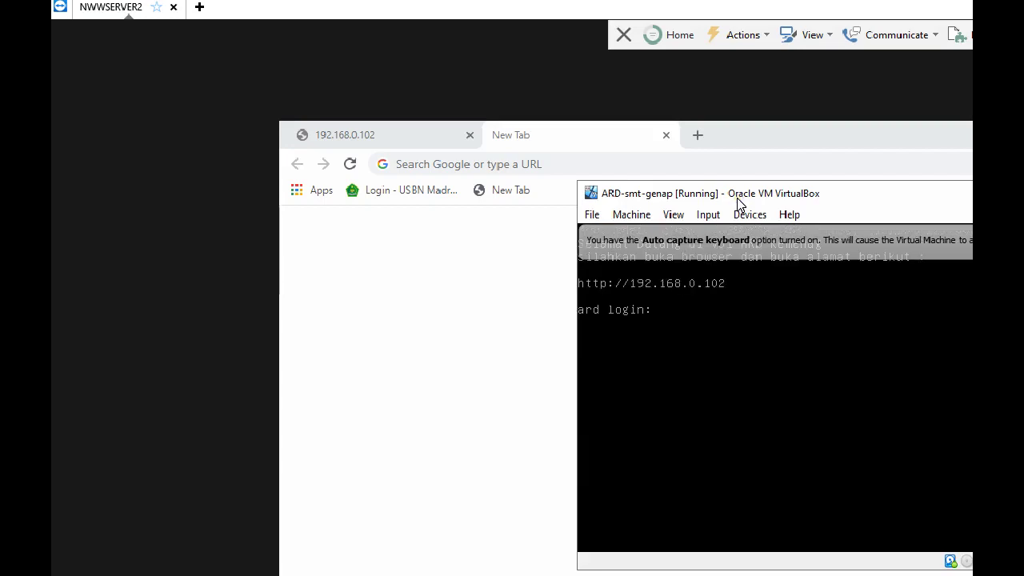
pyautogui.moveTo(768, 192); pyautogui.dragTo(1016, 307)
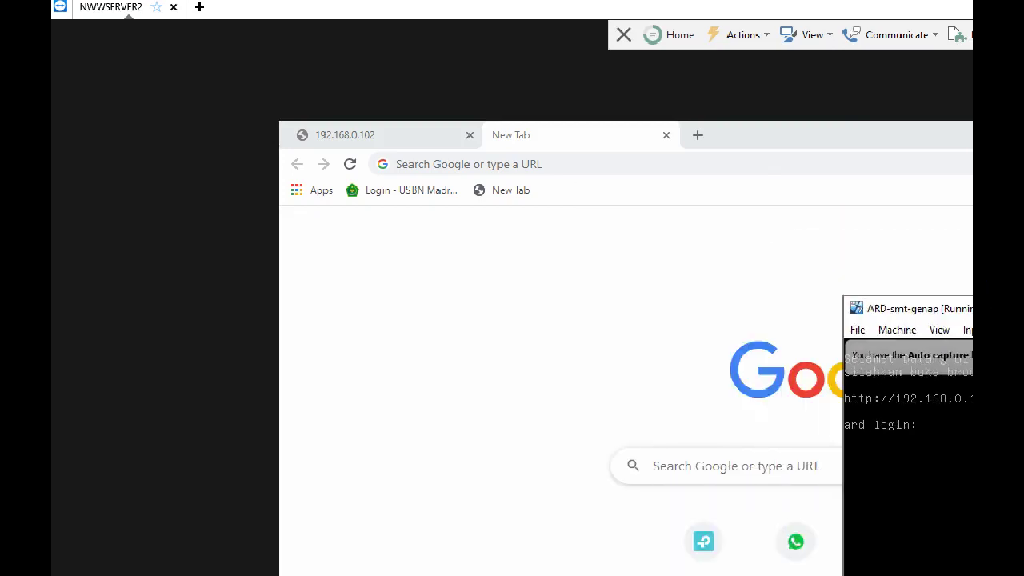
pyautogui.click(660, 164)
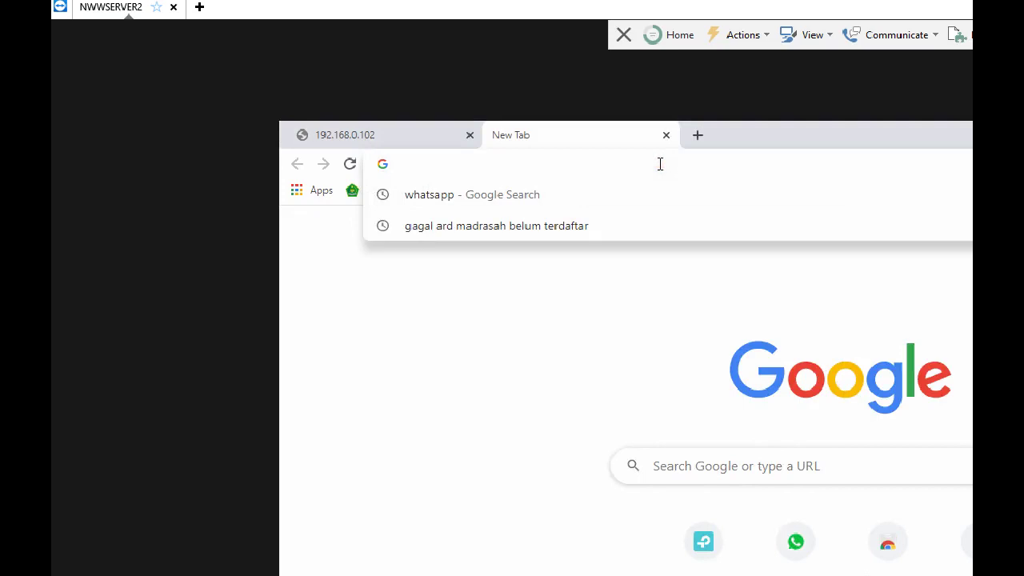
pyautogui.write('19')
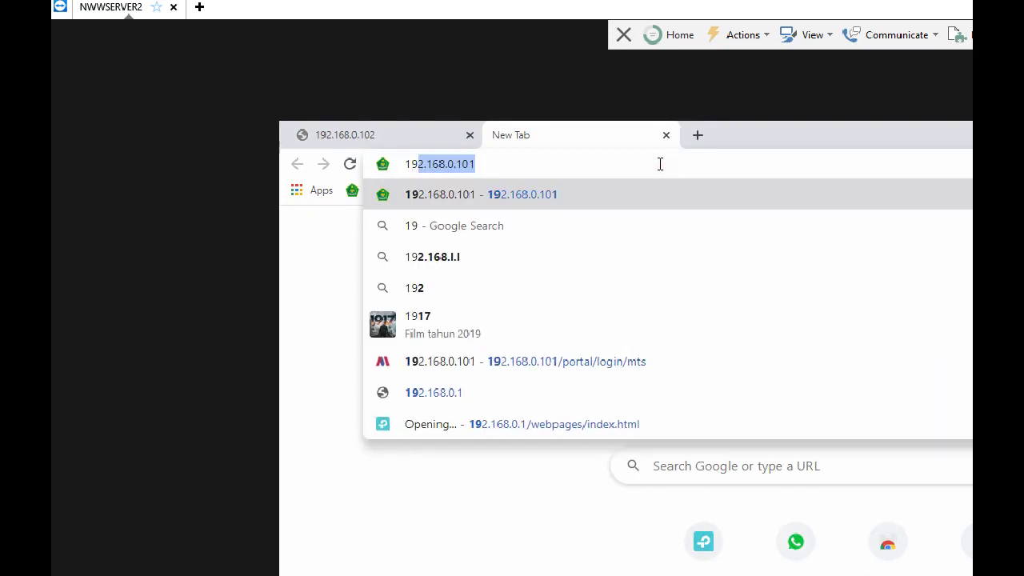
pyautogui.press('Right')
pyautogui.press('BackSpace')
pyautogui.write('2')
pyautogui.press('Return')
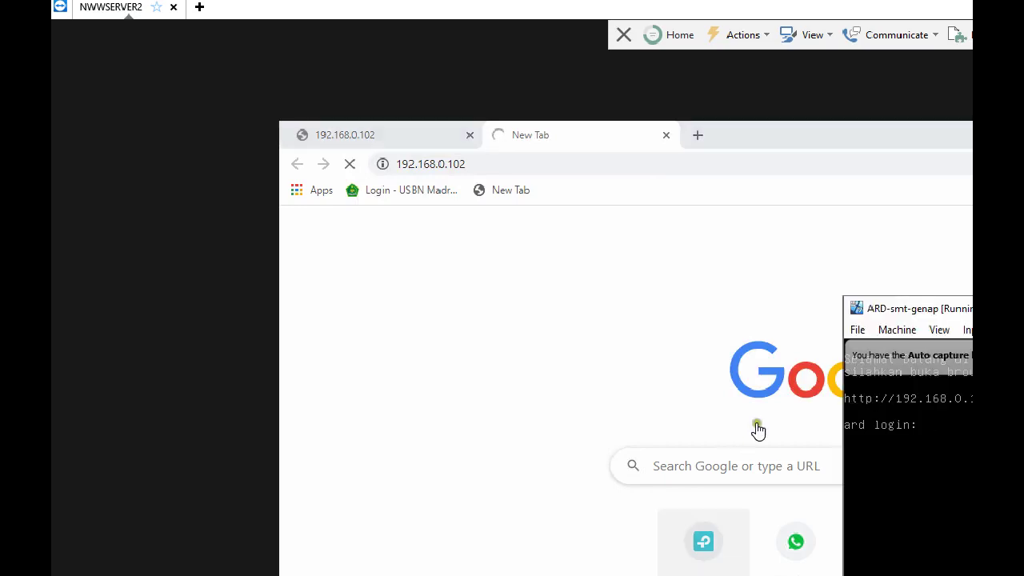
# Ping 192.168.0.102 from the Run dialog, then open an Incognito window.
pyautogui.click(564, 160)
pyautogui.click(575, 161)
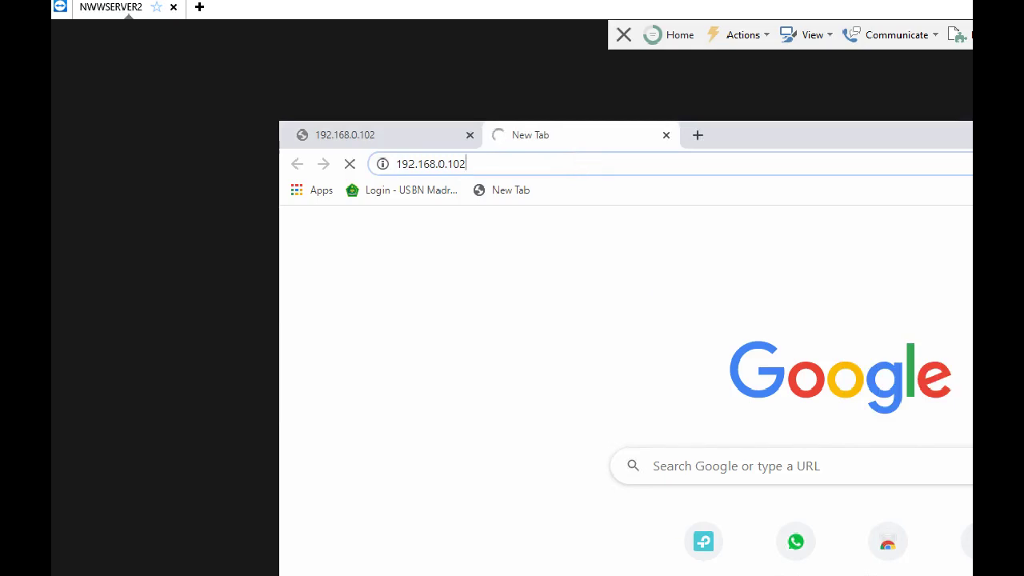
pyautogui.press('super+r')
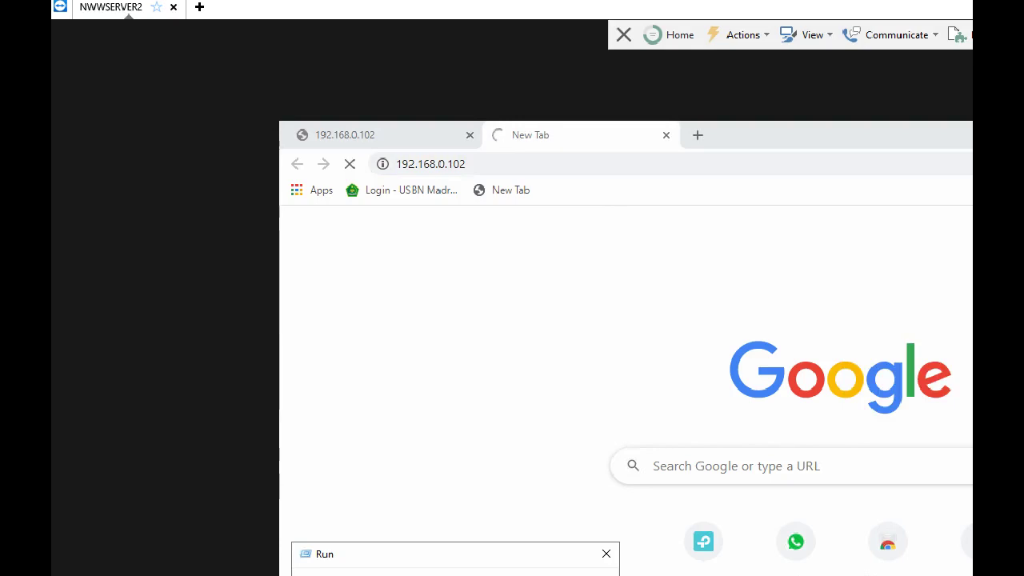
pyautogui.press('Return')
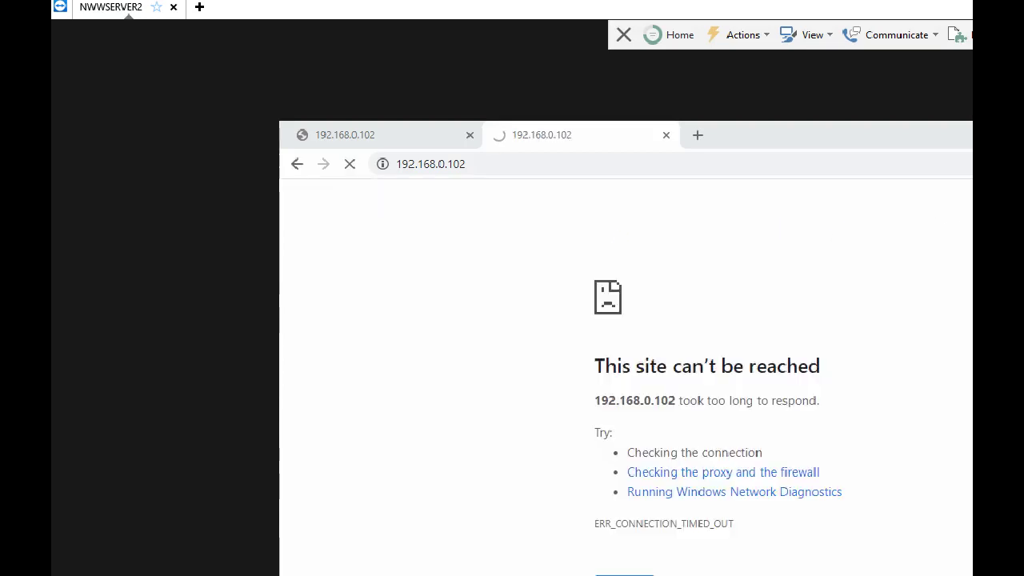
pyautogui.hotkey('ctrl', 'shift', 'n')
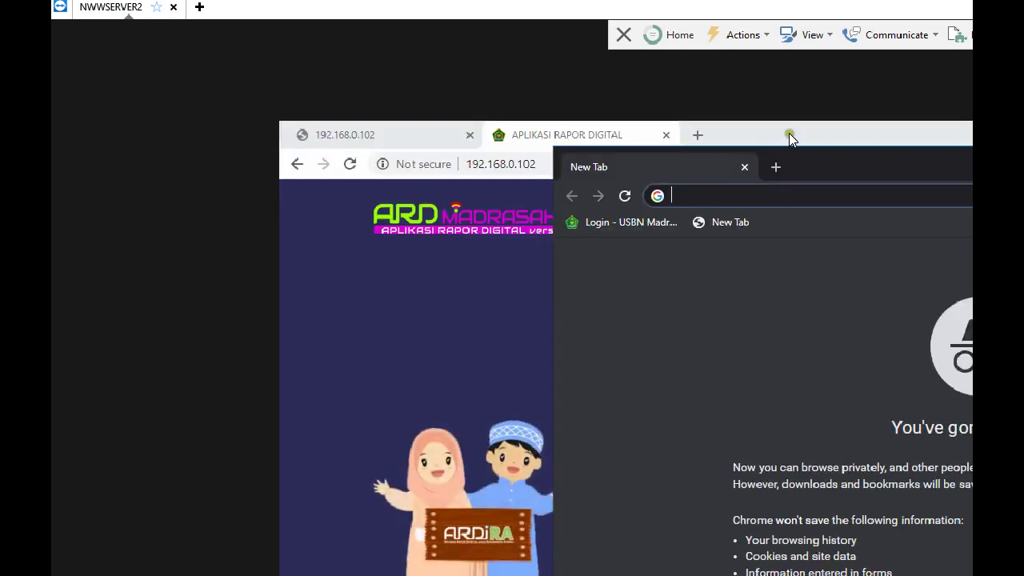
# From the Madrasah Tsanawiyah login, strip 'mts' to load 192.168.0.102/portal/login/ and begin the username.
pyautogui.click(792, 131)
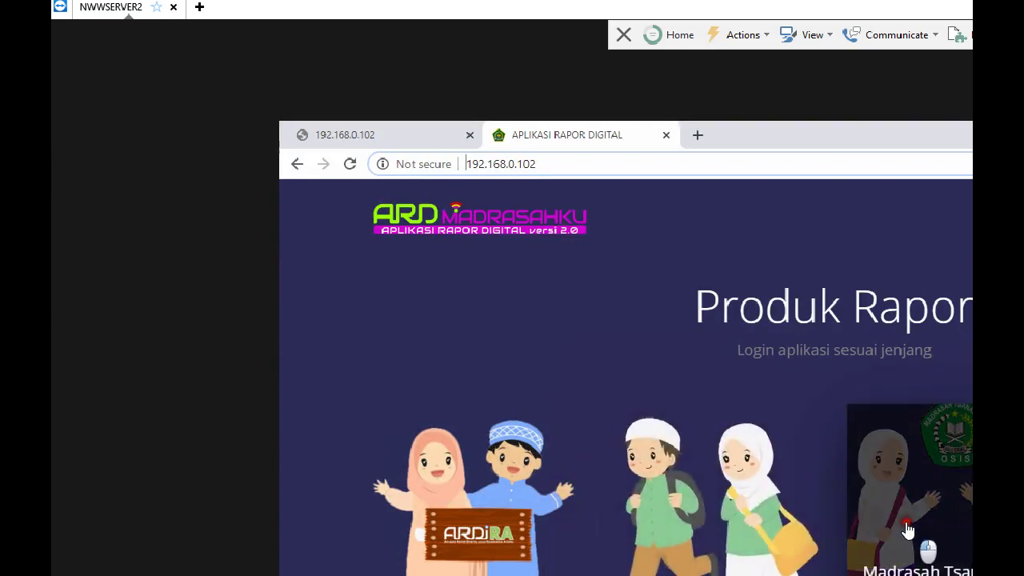
pyautogui.click(899, 526)
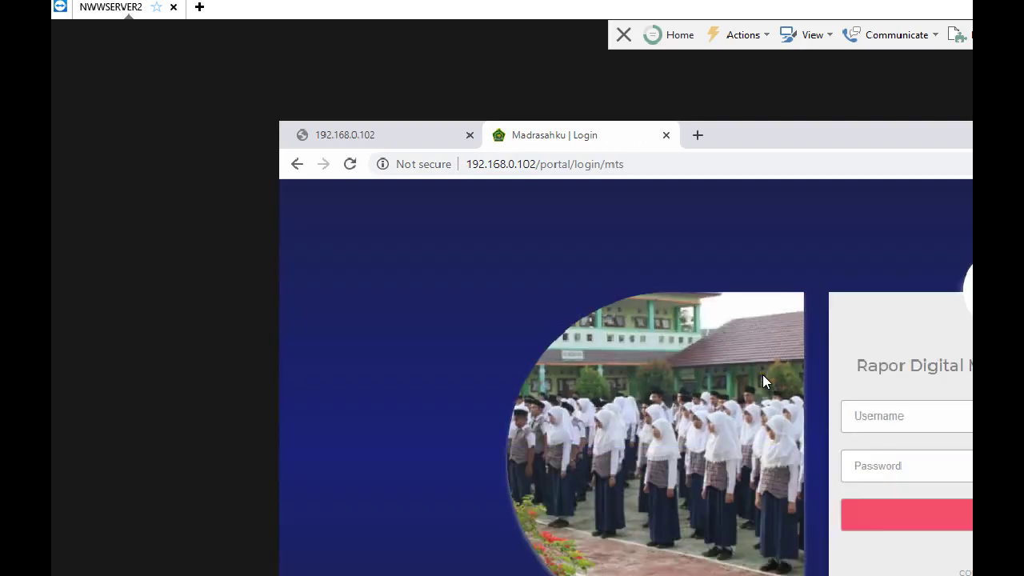
pyautogui.click(657, 163)
pyautogui.click(672, 162)
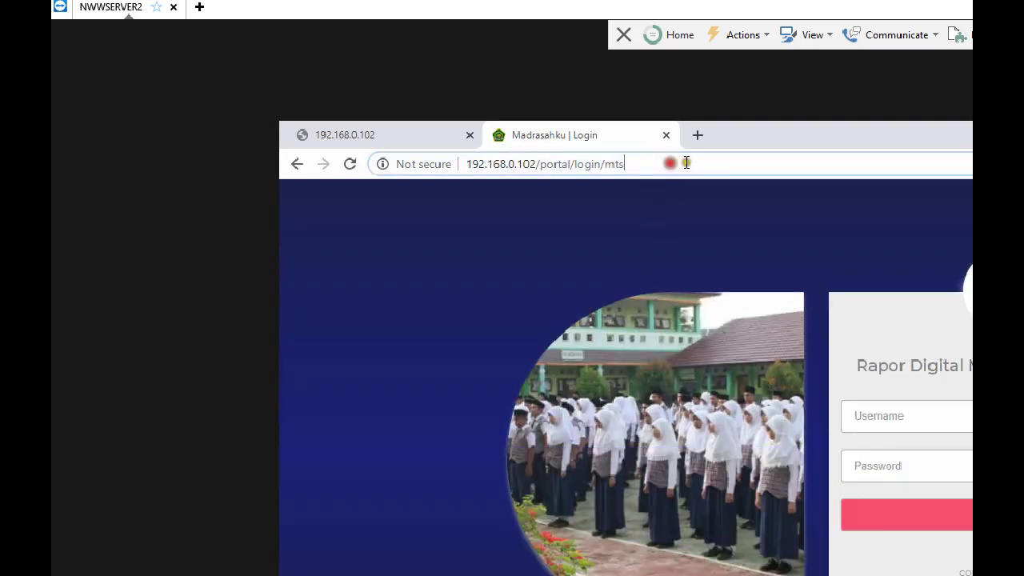
pyautogui.press('BackSpace')
pyautogui.press('BackSpace')
pyautogui.press('BackSpace')
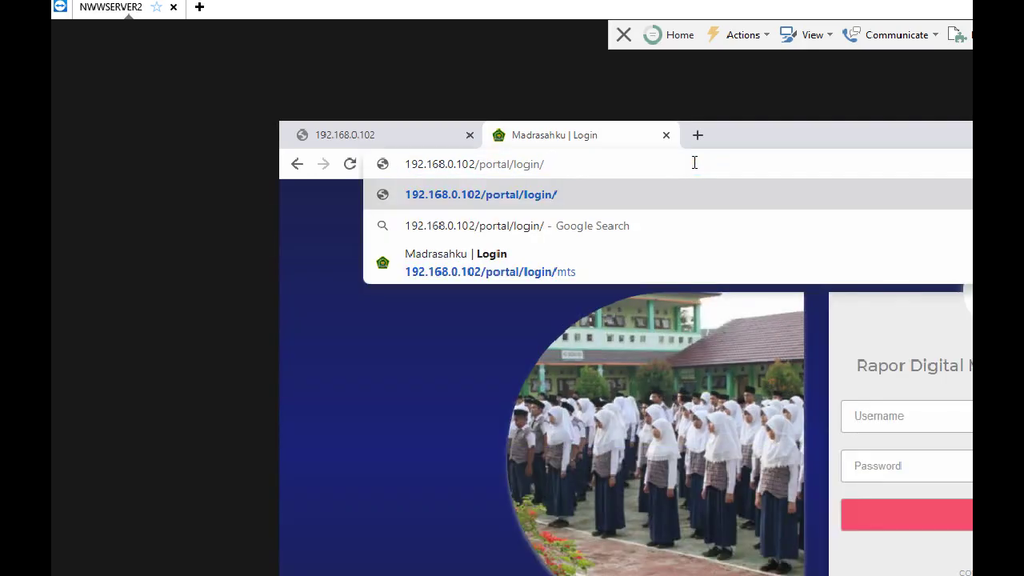
pyautogui.press('Return')
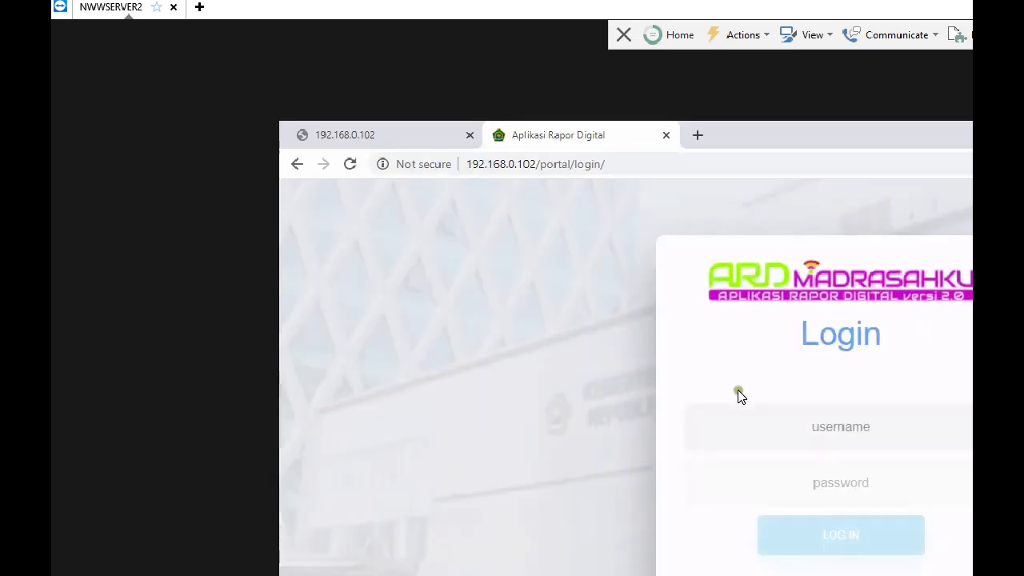
pyautogui.click(878, 421)
pyautogui.write('s')
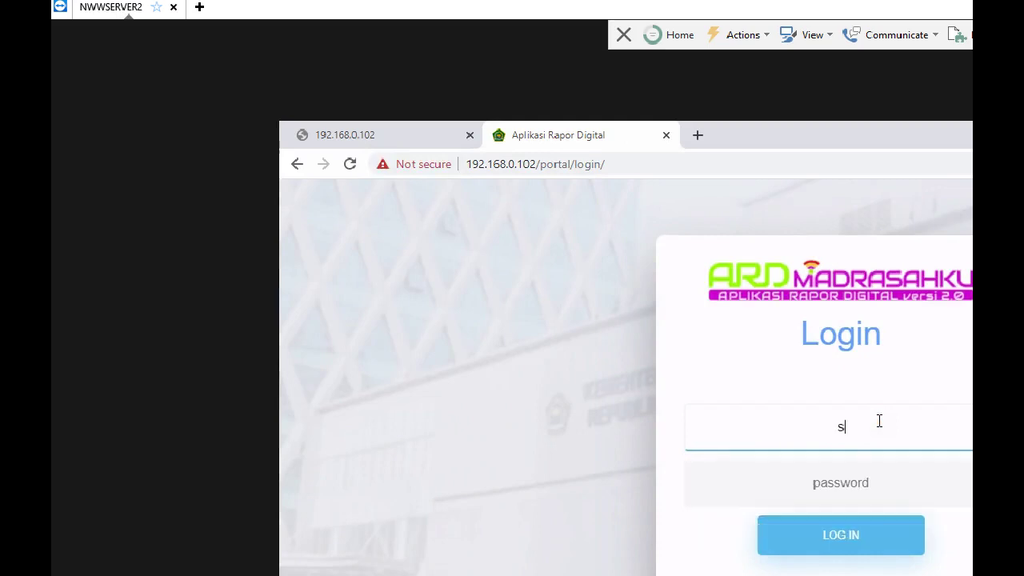
# Launch a new Notepad window through the Windows Run dialog.
pyautogui.press('super+r')
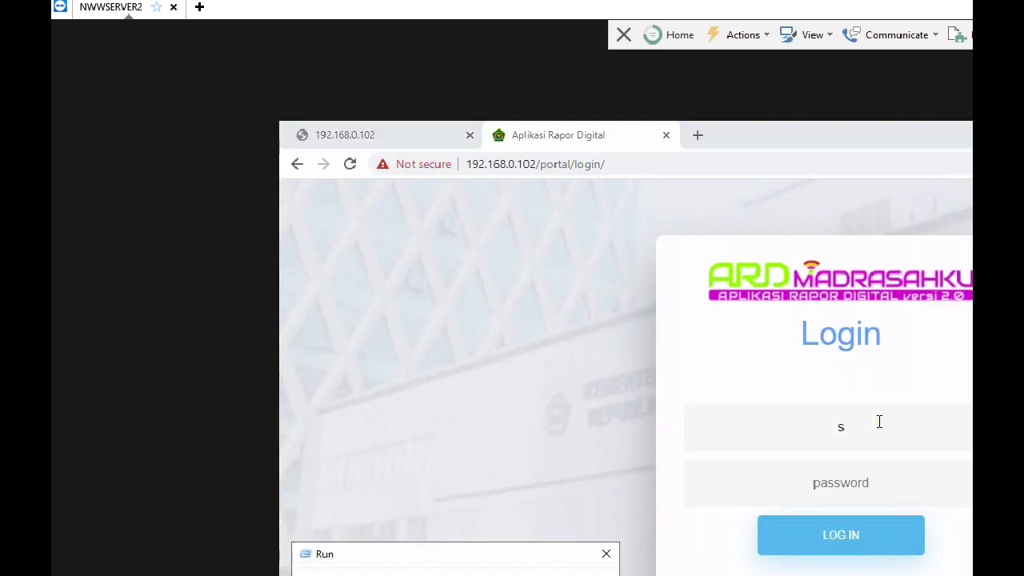
pyautogui.write('notepad')
pyautogui.press('Return')
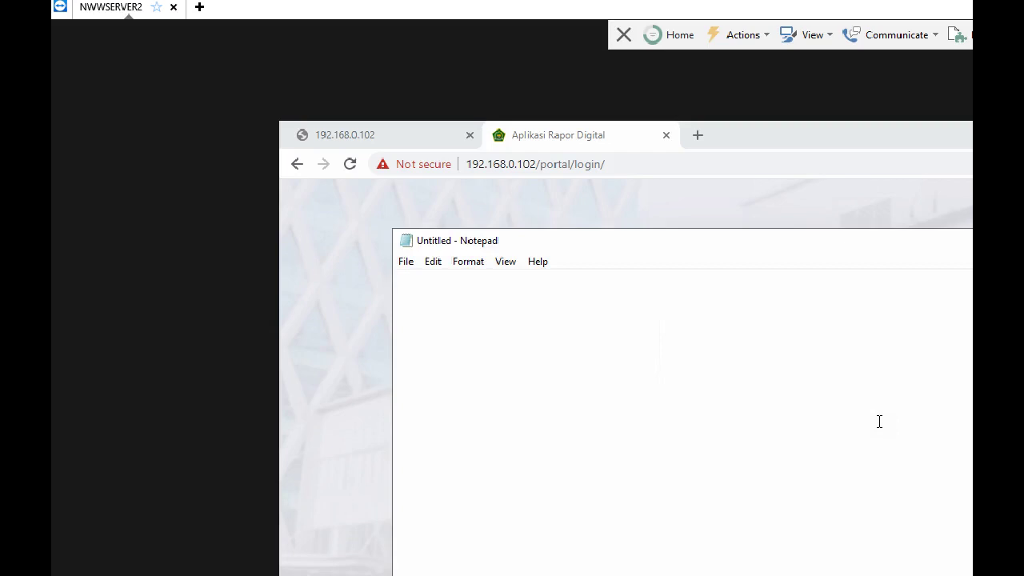
# Write the login e-mail address, then a 'pass :' line with the corrected account password.
pyautogui.press('BackSpace')
pyautogui.press('BackSpace')
pyautogui.hotkey('ctrl', 'a')
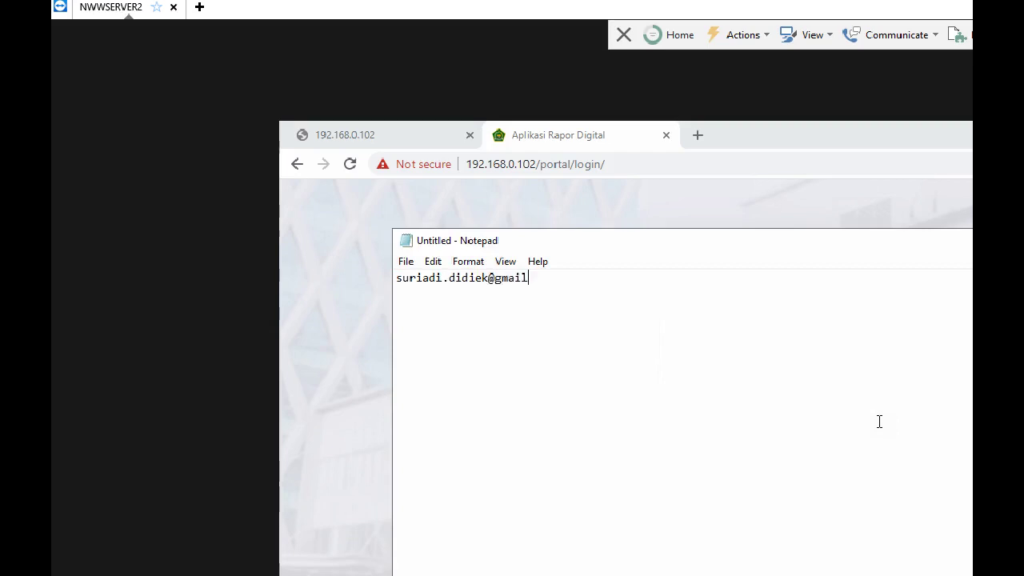
pyautogui.press('Return')
pyautogui.press('Return')
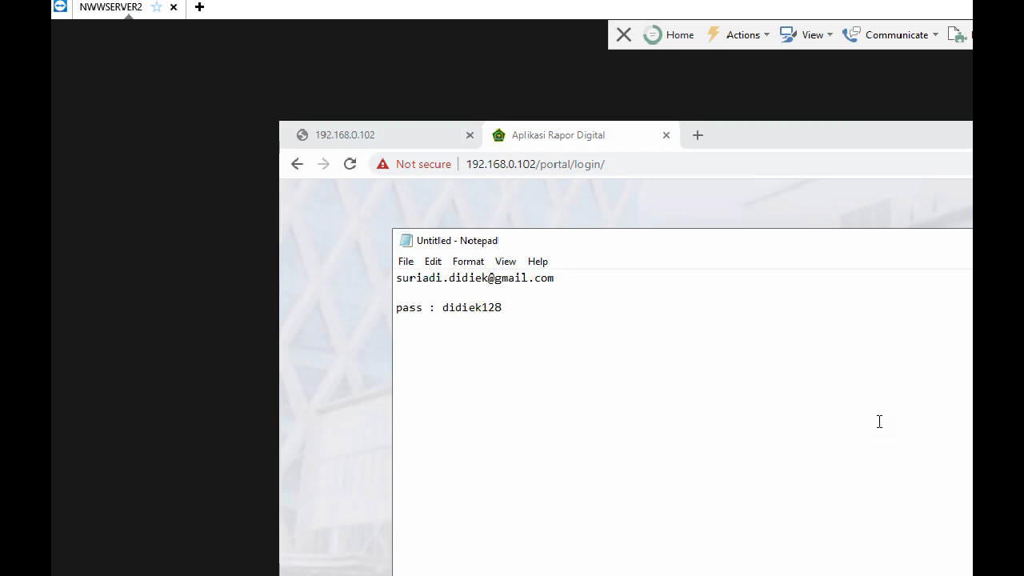
pyautogui.hotkey('ctrl', 'shift', 'Left')
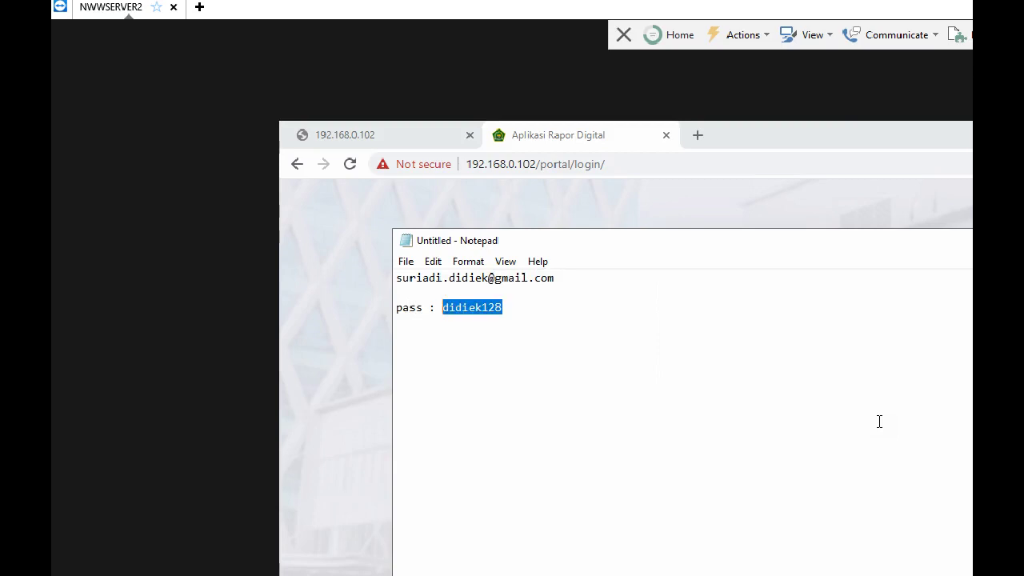
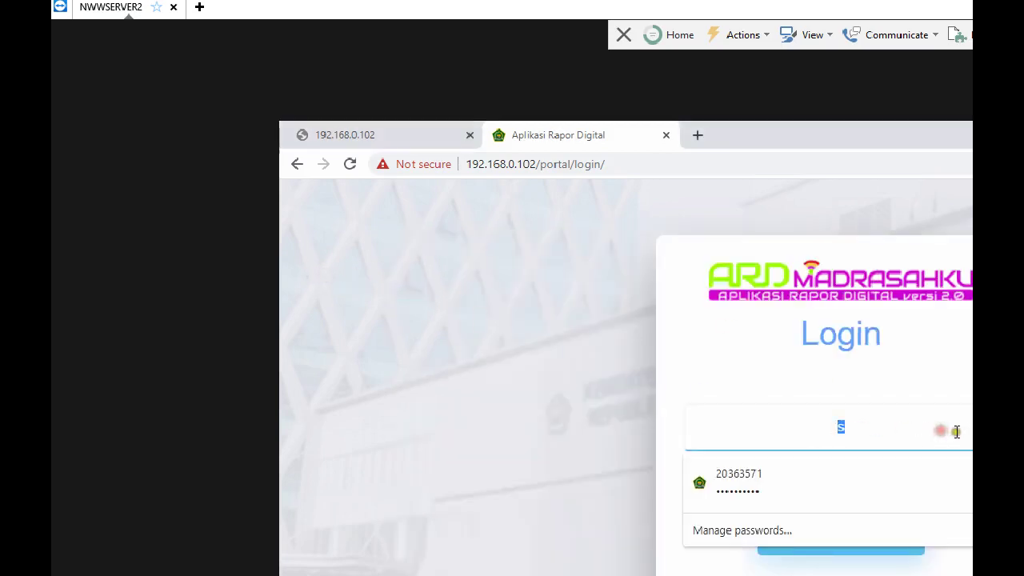
# Log in to ARD Madrasahku as administrator with the saved username and the account password.
pyautogui.hotkey('ctrl', 'v')
pyautogui.press('Tab')
pyautogui.press('Return')
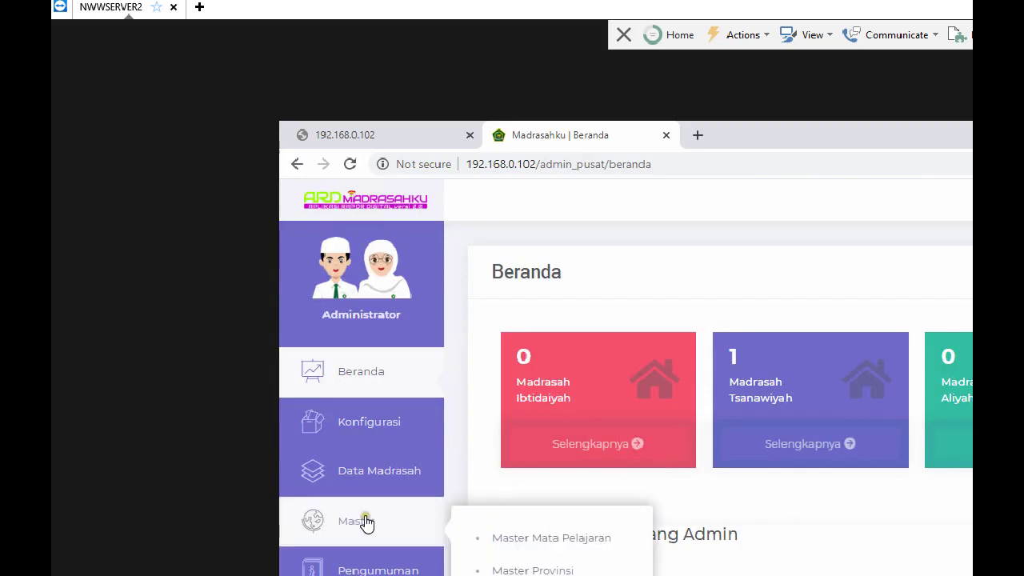
# Delete MTsN 7 BANTUL in Manajemen Madrasah and open the manual add form's Jenjang list.
pyautogui.moveTo(386, 478)
pyautogui.click(507, 488)
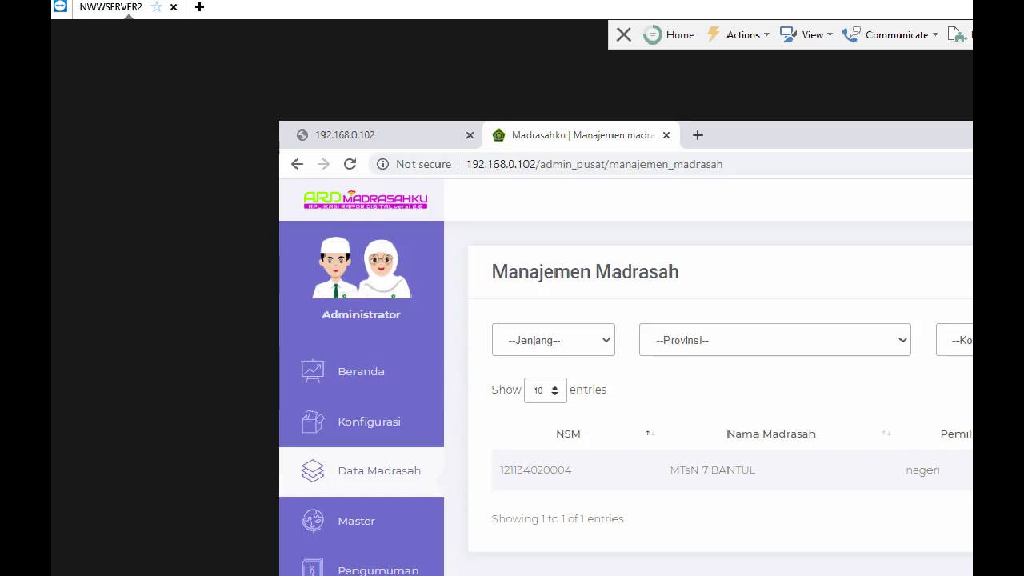
pyautogui.click(939, 416)
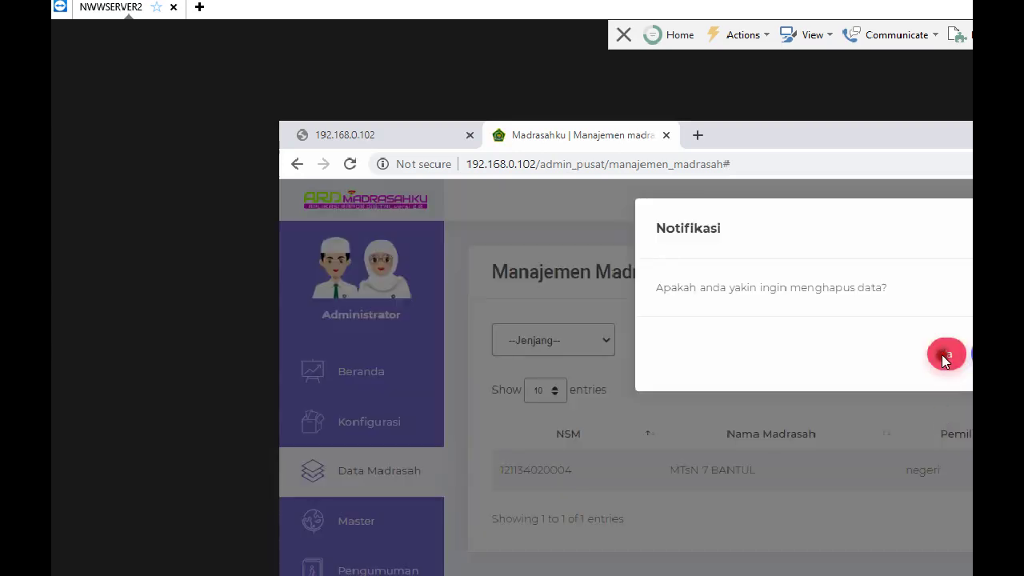
pyautogui.click(944, 354)
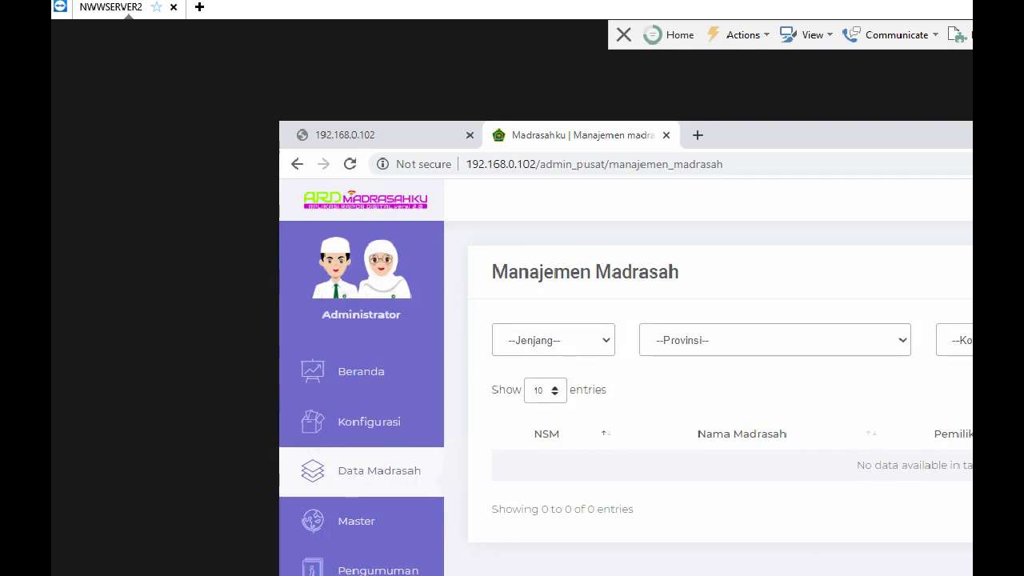
pyautogui.click(968, 272)
pyautogui.click(950, 445)
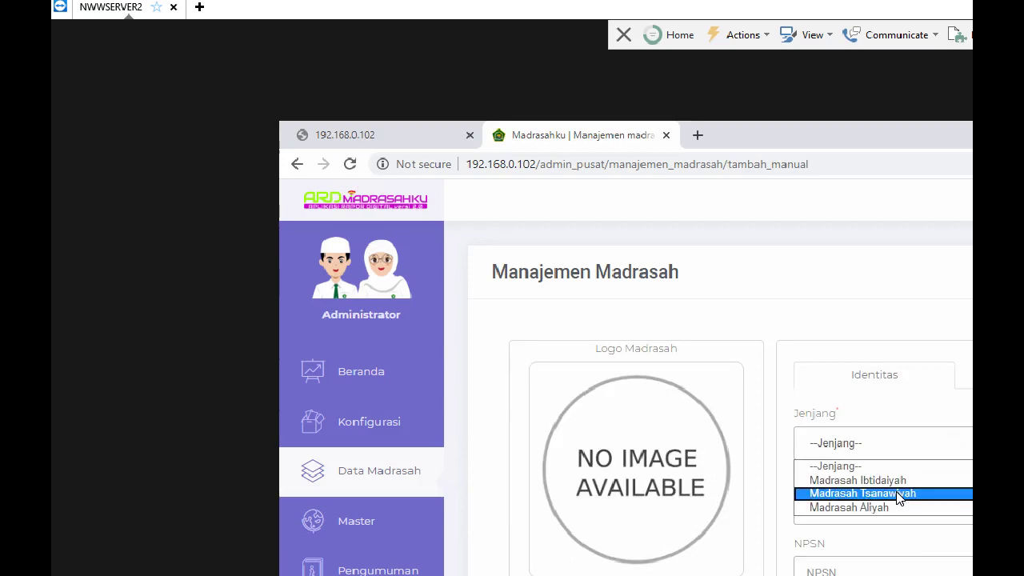
# Choose Madrasah Tsanawiyah as the Jenjang and open a blank browser tab.
pyautogui.click(897, 495)
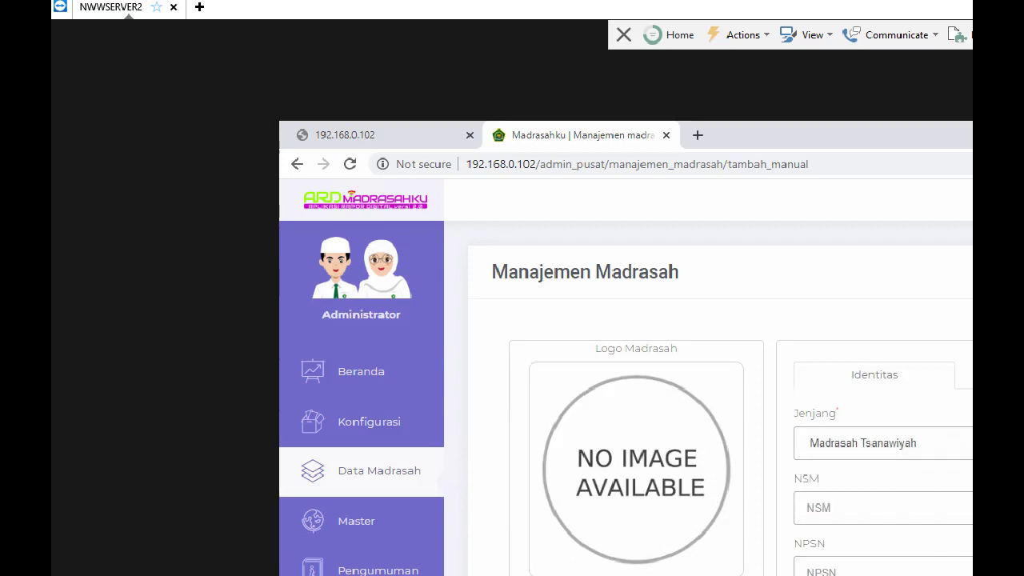
pyautogui.hotkey('alt', 'Tab')
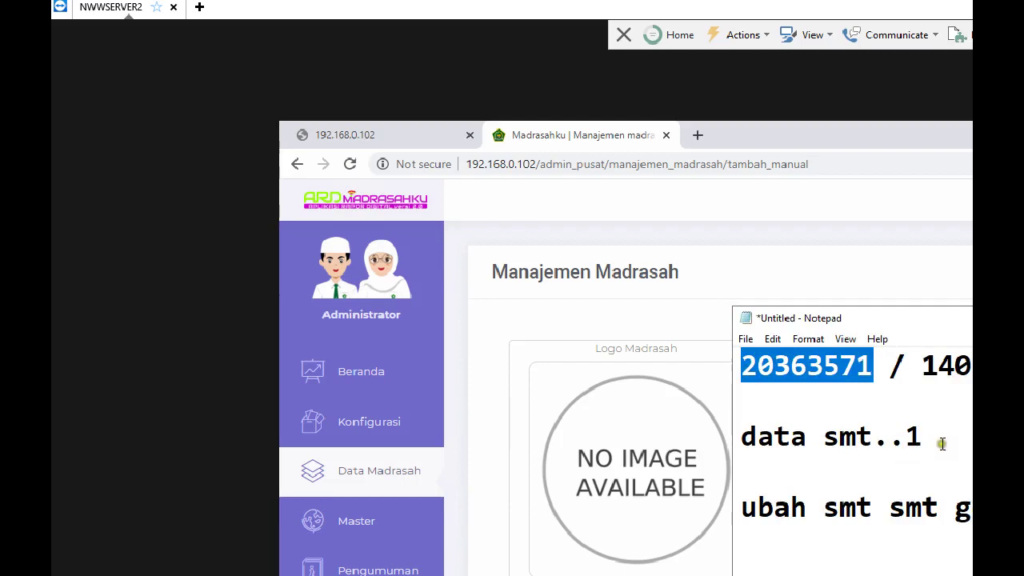
pyautogui.click(698, 136)
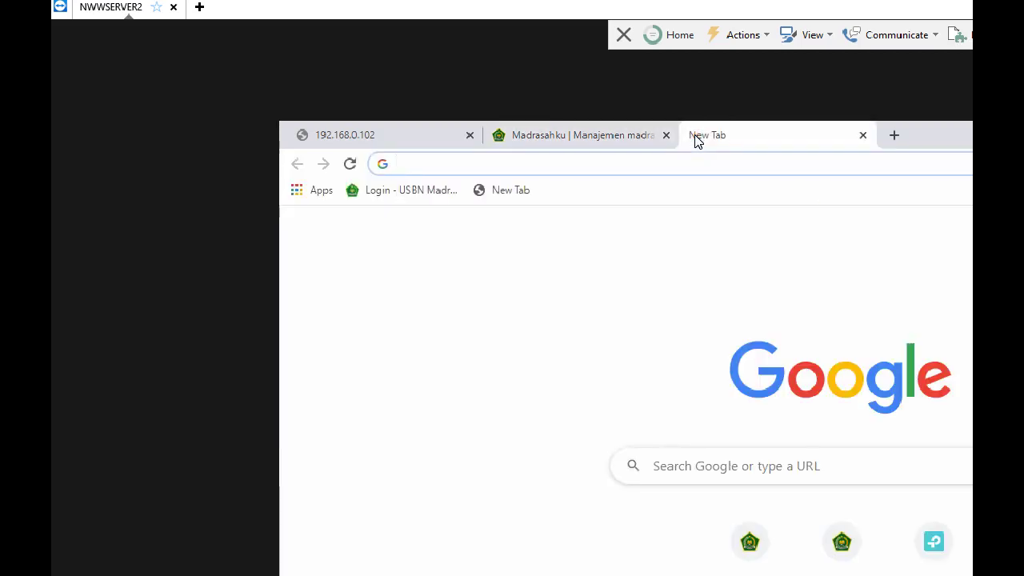
pyautogui.click(617, 135)
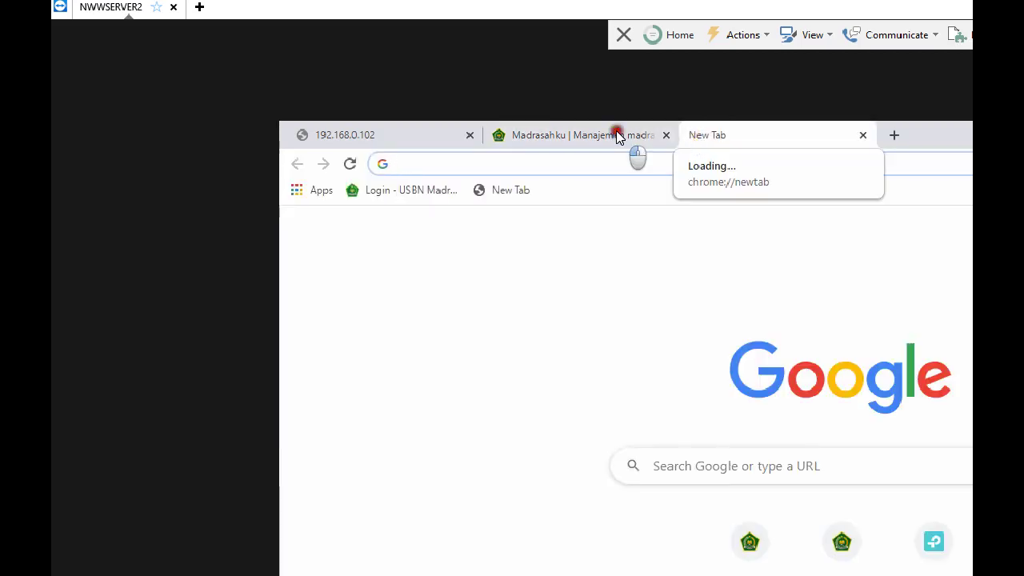
# Fill the NSM from the saved suggestion and paste the account password into Kata Sandi.
pyautogui.click(885, 507)
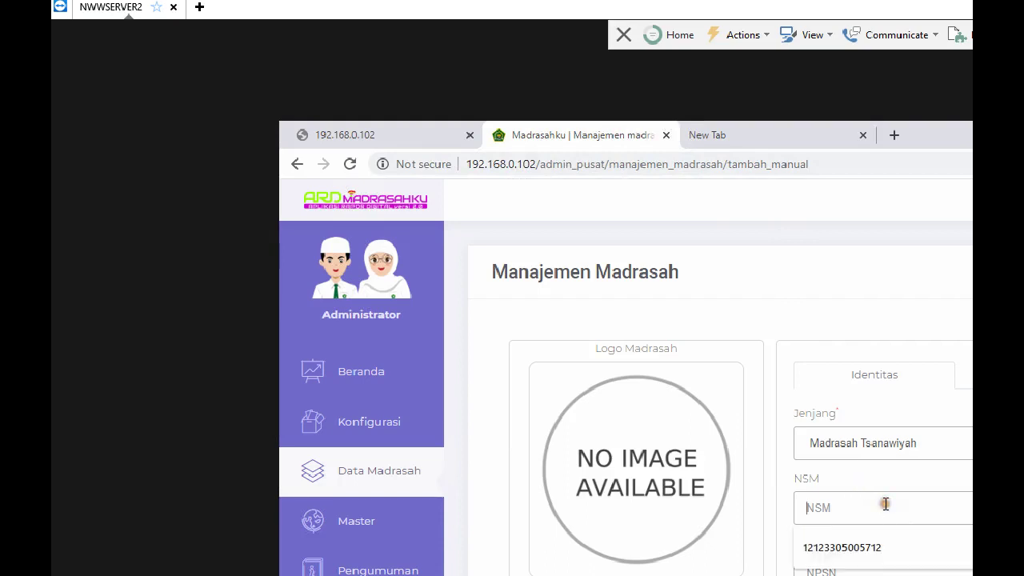
pyautogui.click(884, 546)
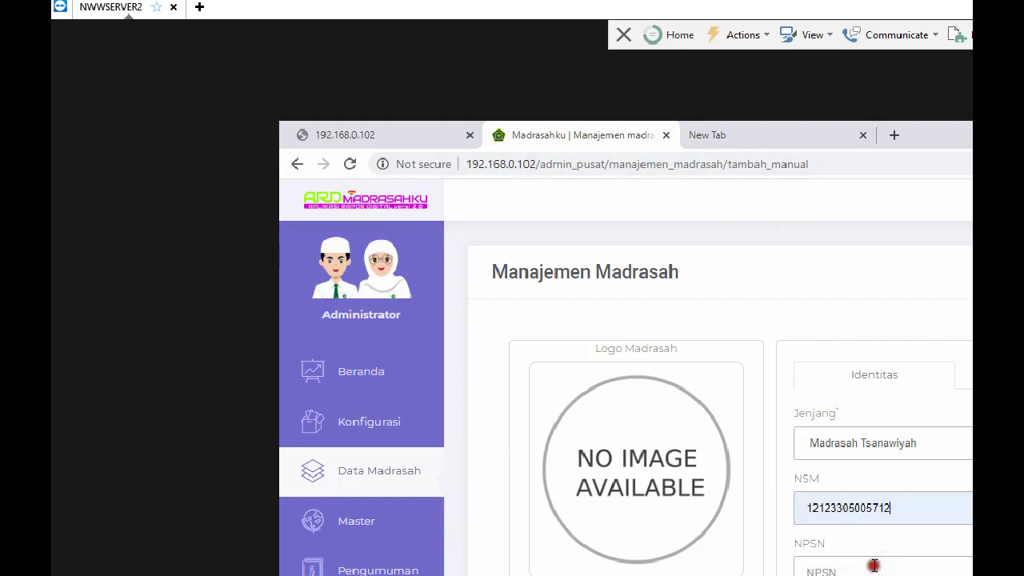
pyautogui.scroll(-2, 936, 529)
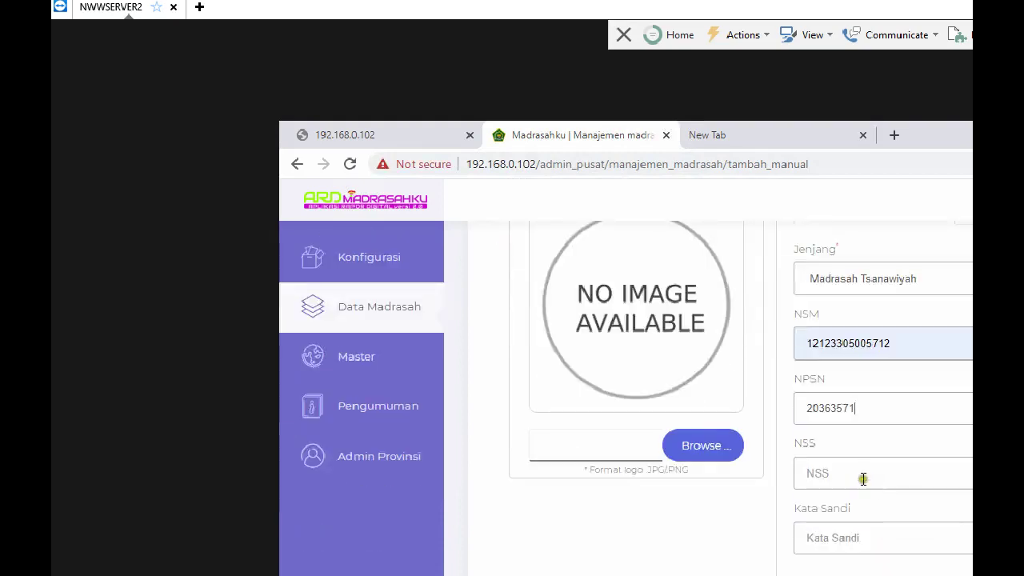
pyautogui.click(872, 541)
pyautogui.hotkey('ctrl', 'v')
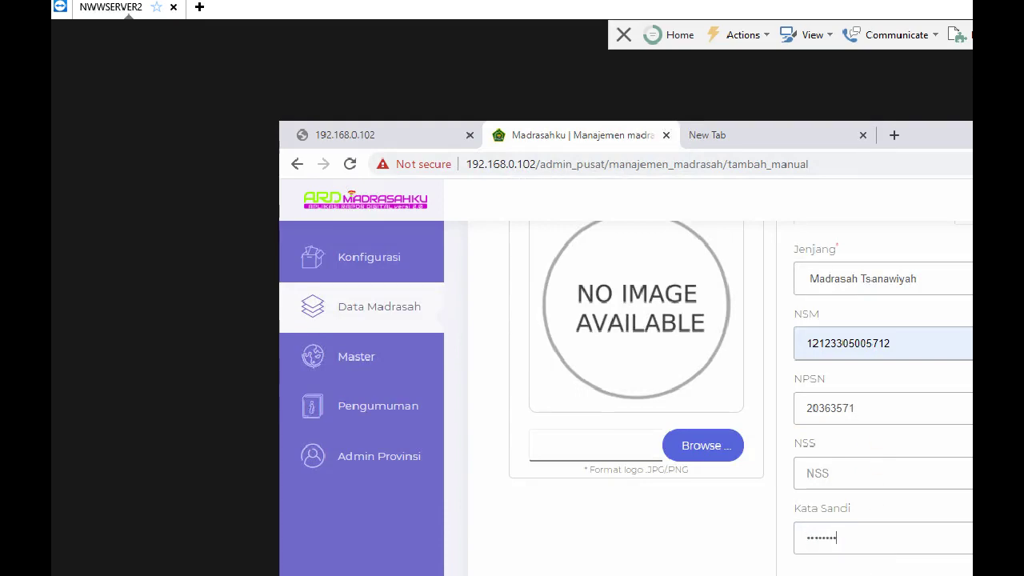
pyautogui.click(747, 138)
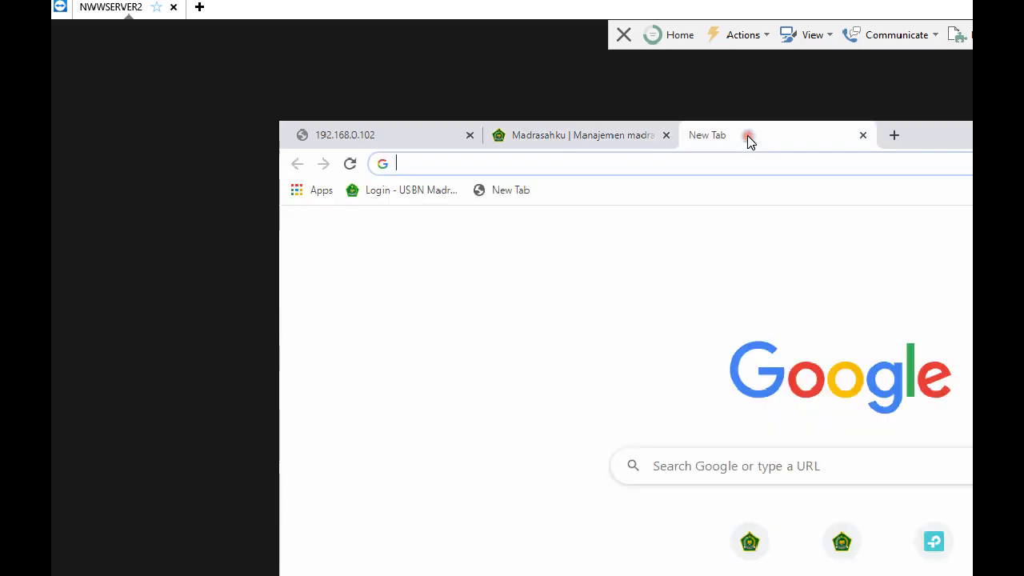
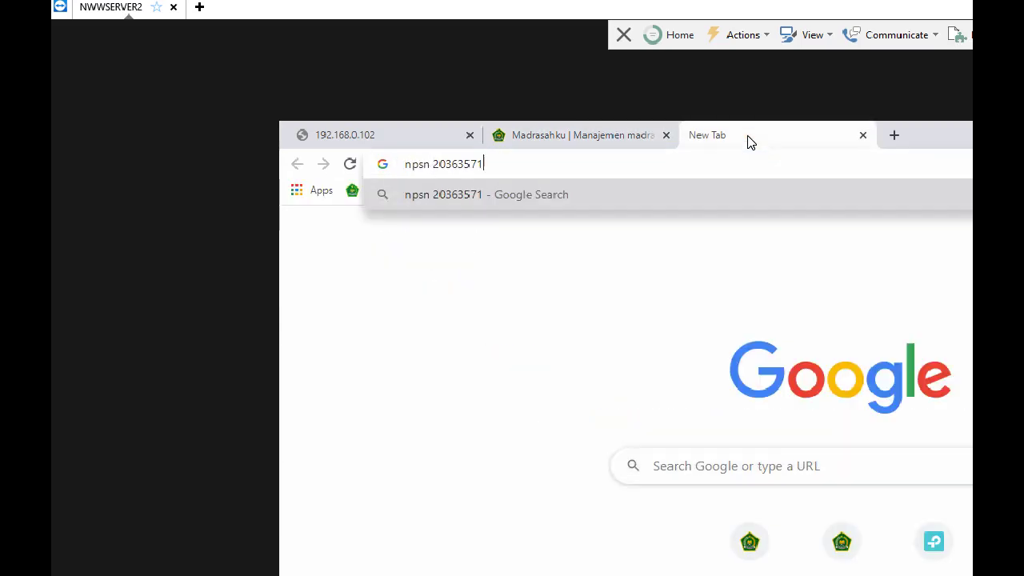
pyautogui.press('Return')
pyautogui.rightClick(652, 351)
pyautogui.click(698, 365)
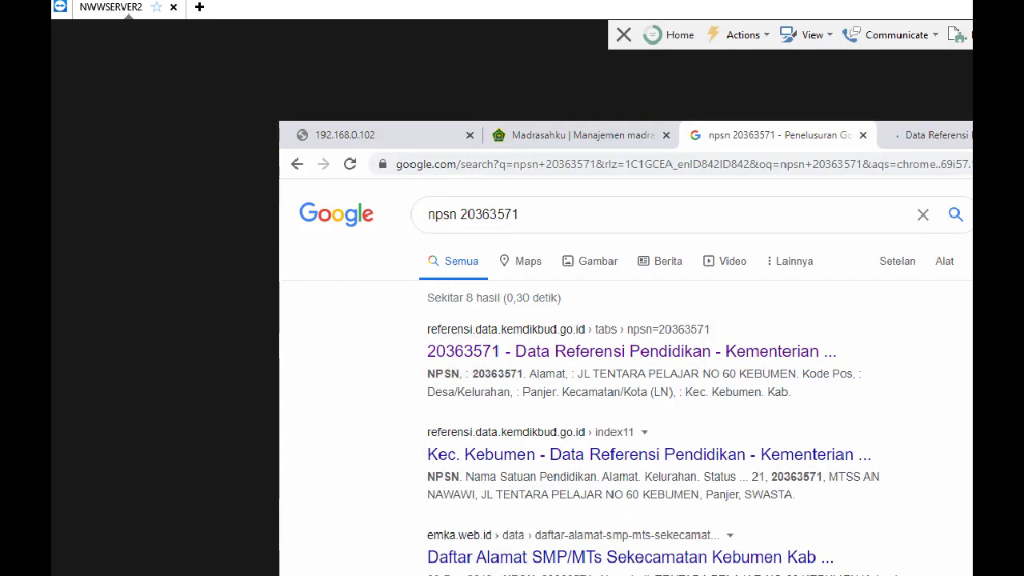
# Review the EMIS dashboard and the MTSS AN NAWAWI Data Referensi profile, then return to the form.
pyautogui.click(560, 136)
pyautogui.click(780, 136)
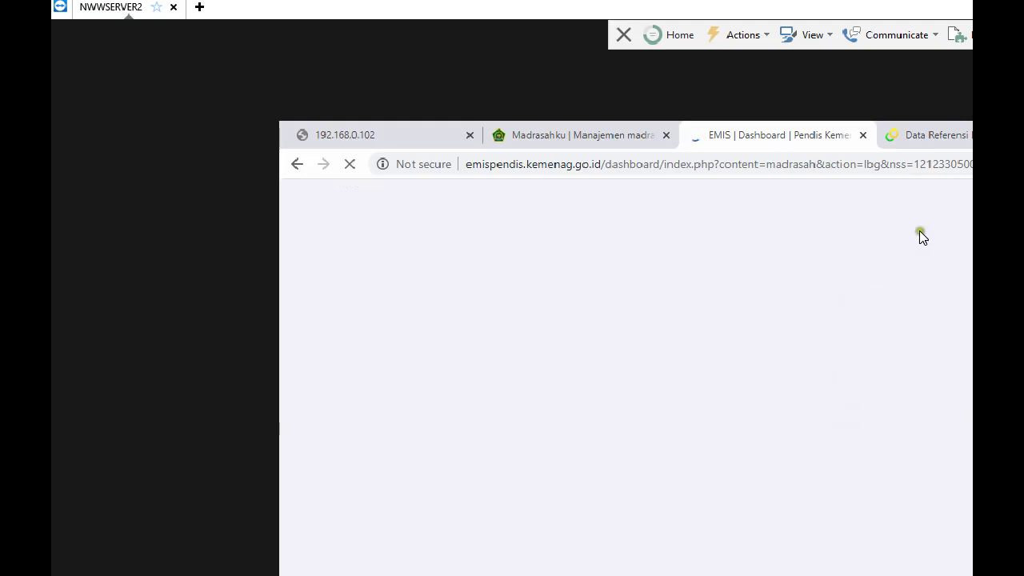
pyautogui.hotkey('ctrl', 'Tab')
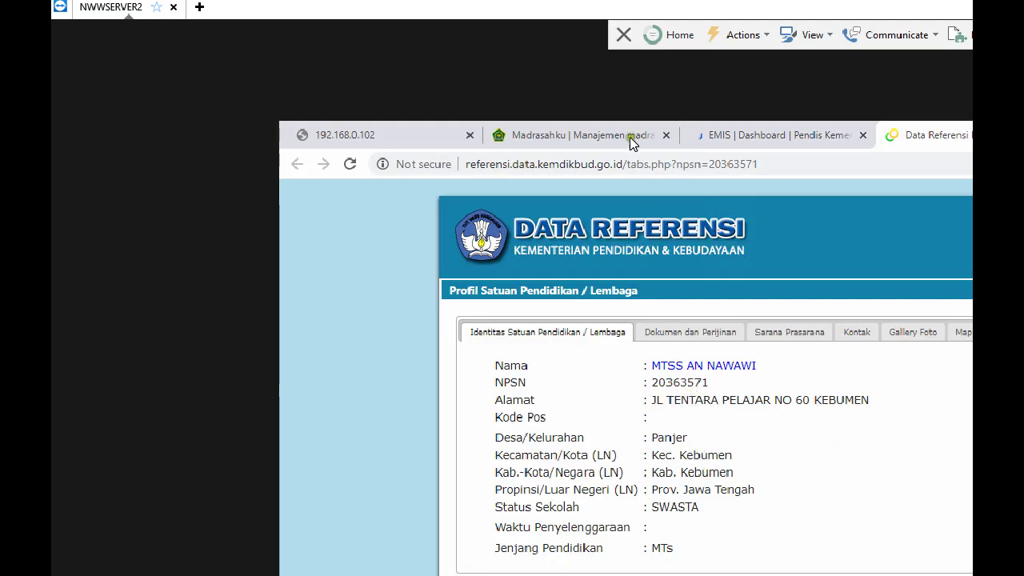
pyautogui.click(578, 136)
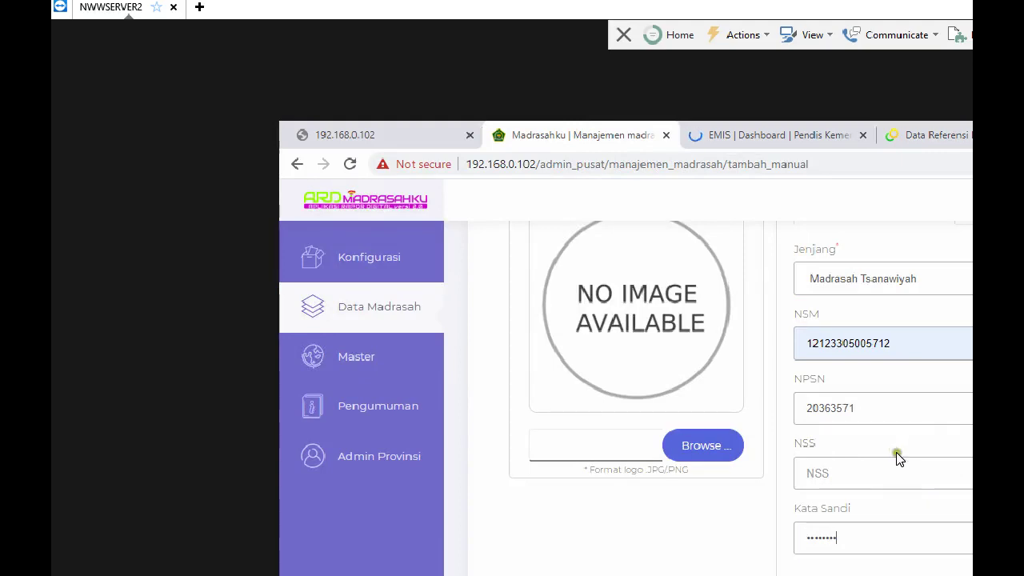
pyautogui.scroll(2, 960, 474)
pyautogui.scroll(-1, 961, 476)
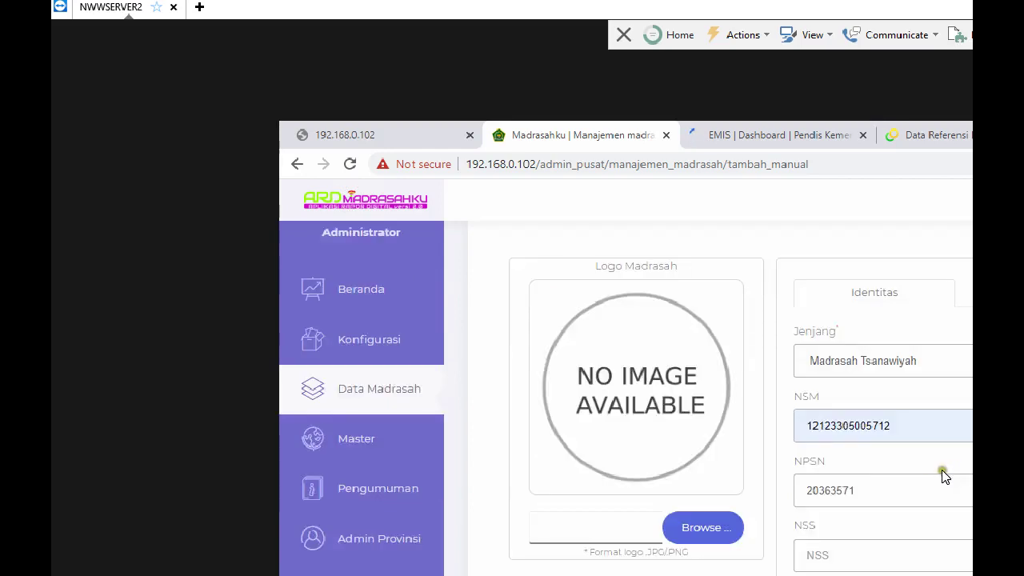
pyautogui.click(761, 132)
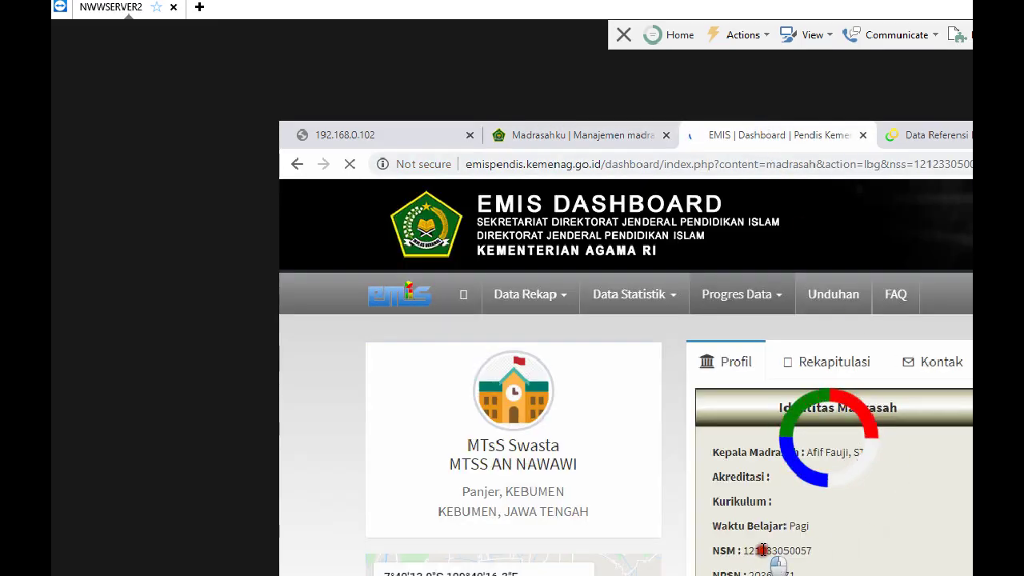
pyautogui.doubleClick(800, 550)
pyautogui.hotkey('ctrl', 'c')
pyautogui.click(583, 133)
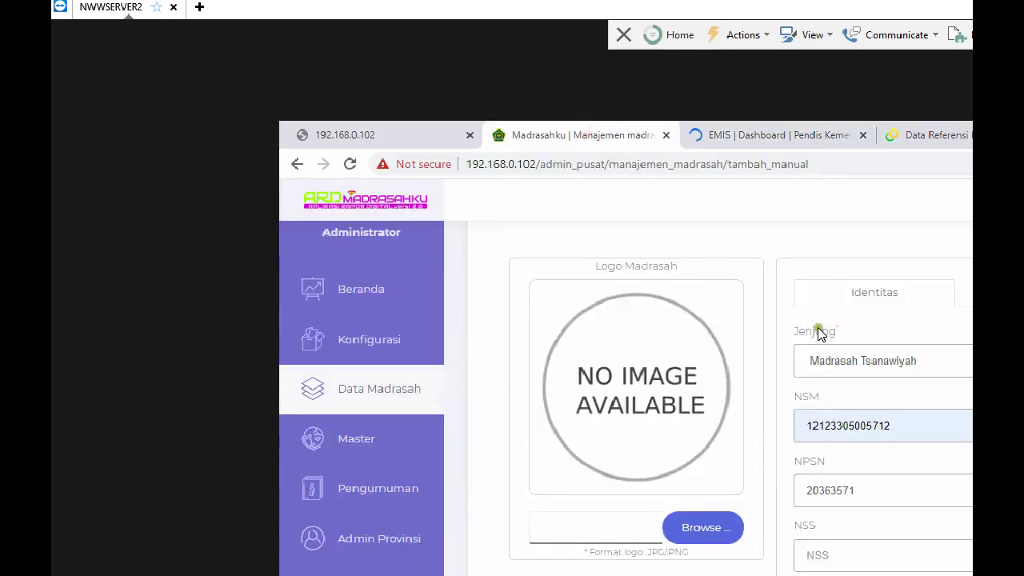
pyautogui.hotkey('ctrl', 'a')
pyautogui.hotkey('ctrl', 'v')
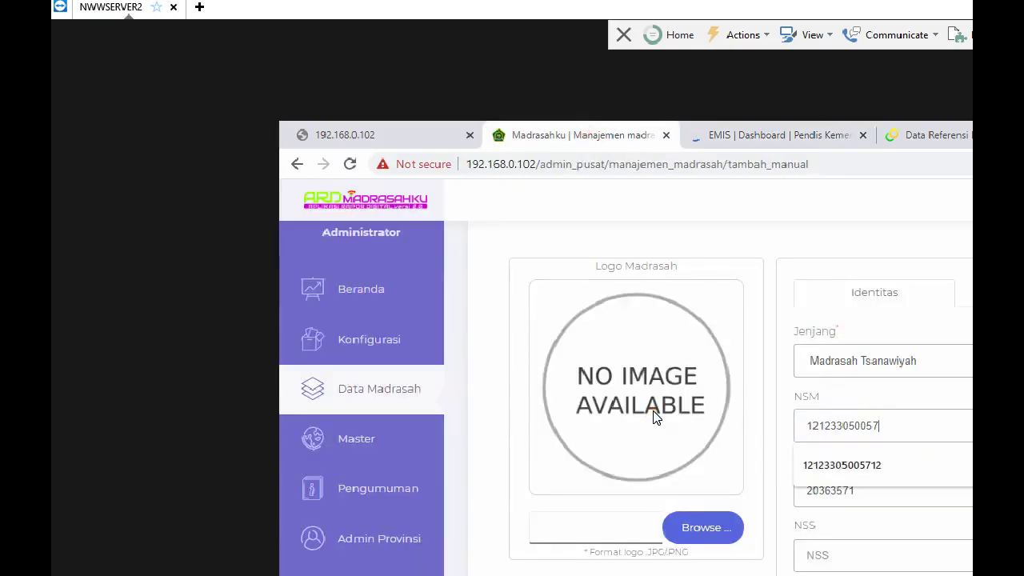
pyautogui.press('Tab')
# Replace the Notepad notes with the message 'tlg di isikan datanya pak...'.
pyautogui.hotkey('alt', 'Tab')
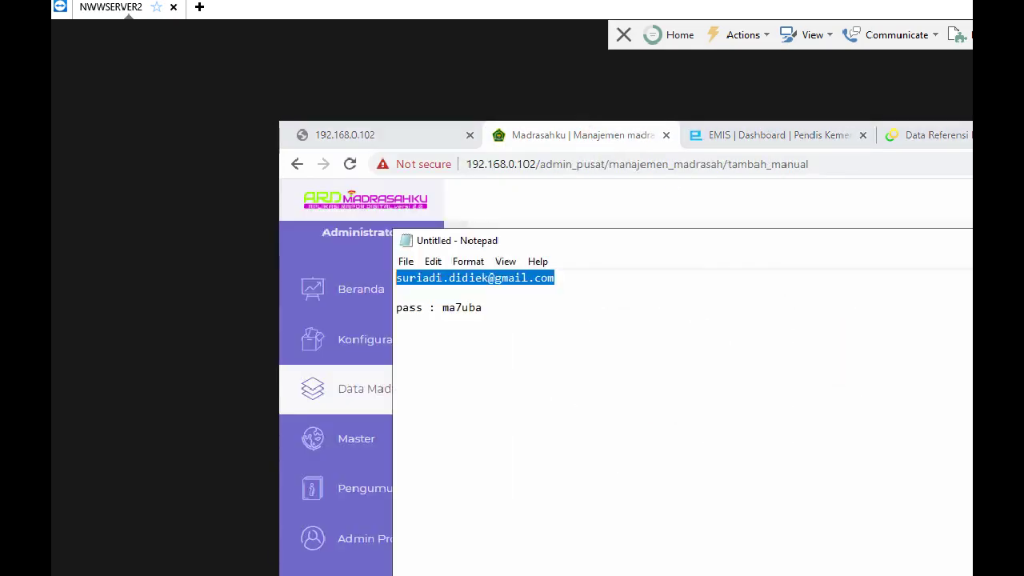
pyautogui.click(788, 471)
pyautogui.hotkey('ctrl', 'a')
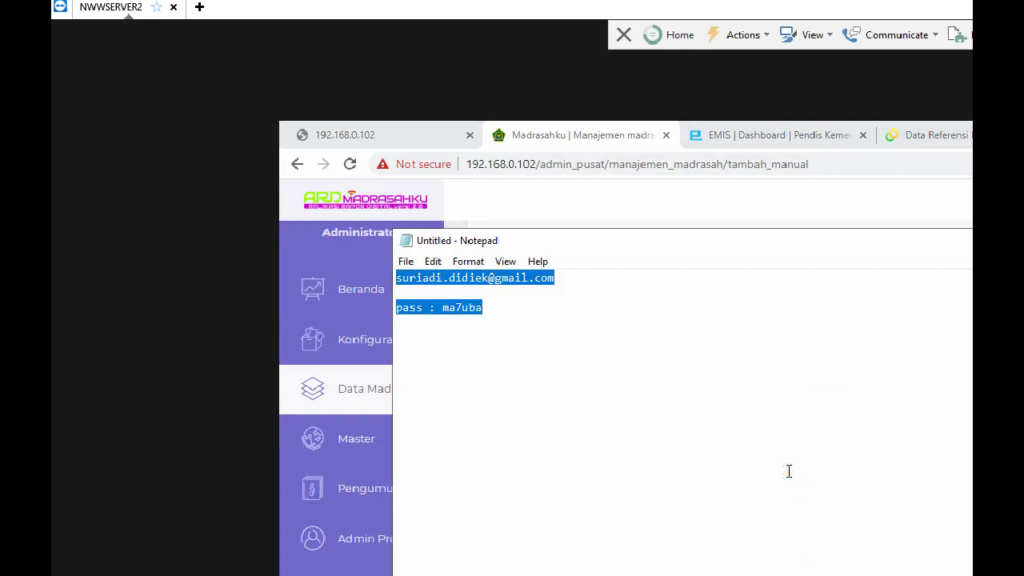
pyautogui.write('tlg di isikan datanya pak...')
pyautogui.press('Return')
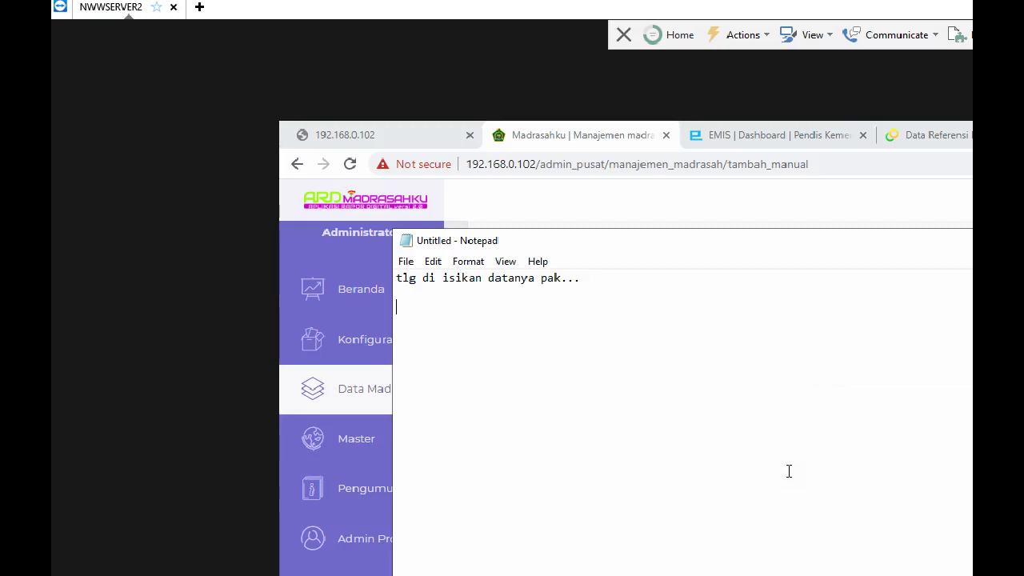
pyautogui.hotkey('alt', 'Tab')
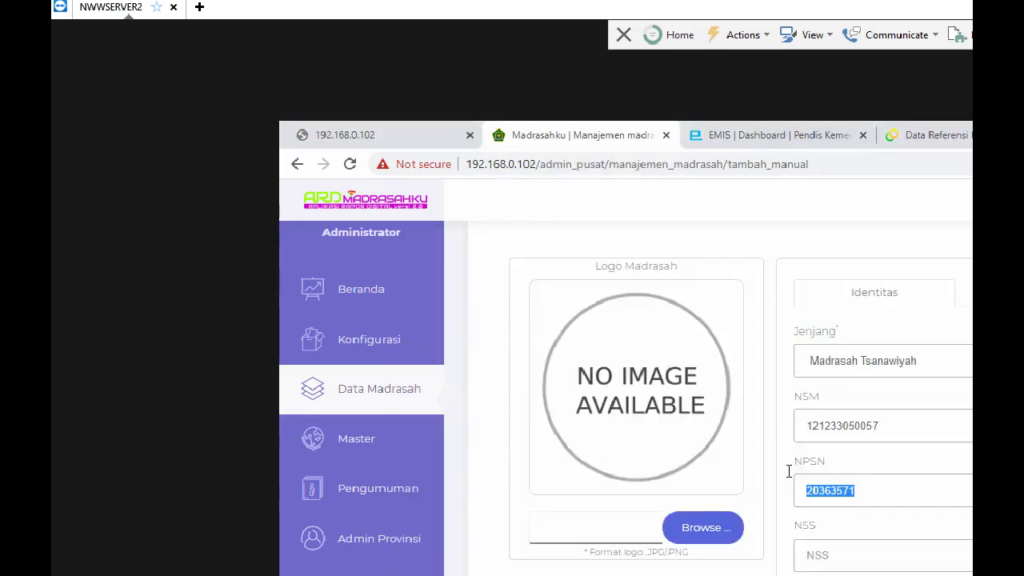
pyautogui.click(789, 471)
pyautogui.hotkey('ctrl', 'Tab')
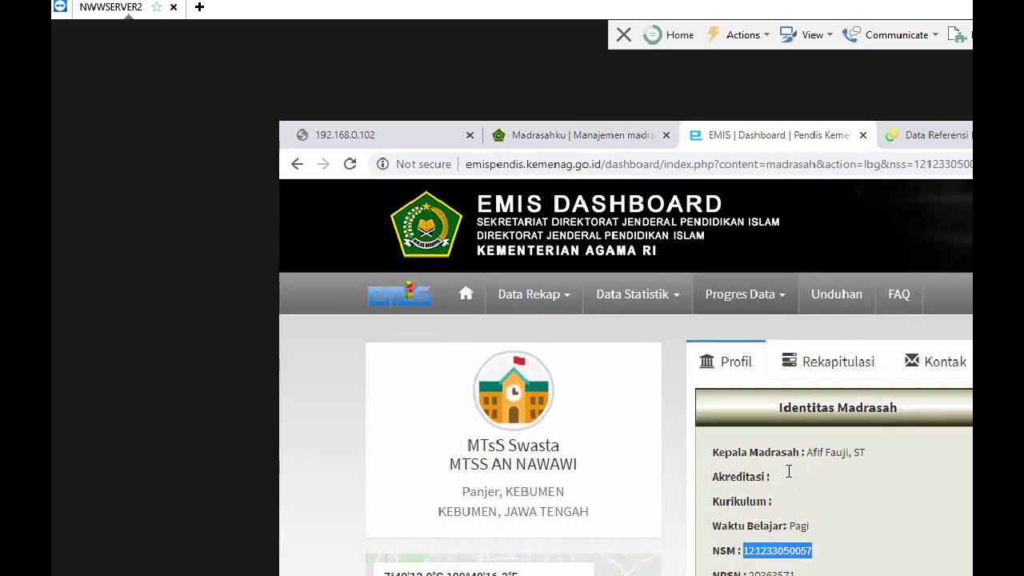
pyautogui.scroll(-2, 789, 472)
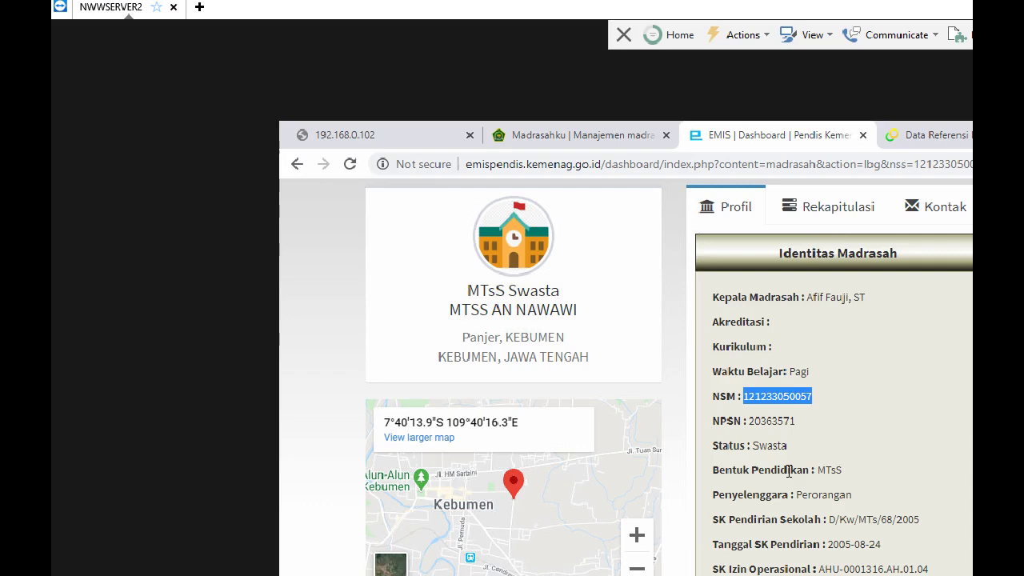
pyautogui.hotkey('ctrl', 'shift', 'Tab')
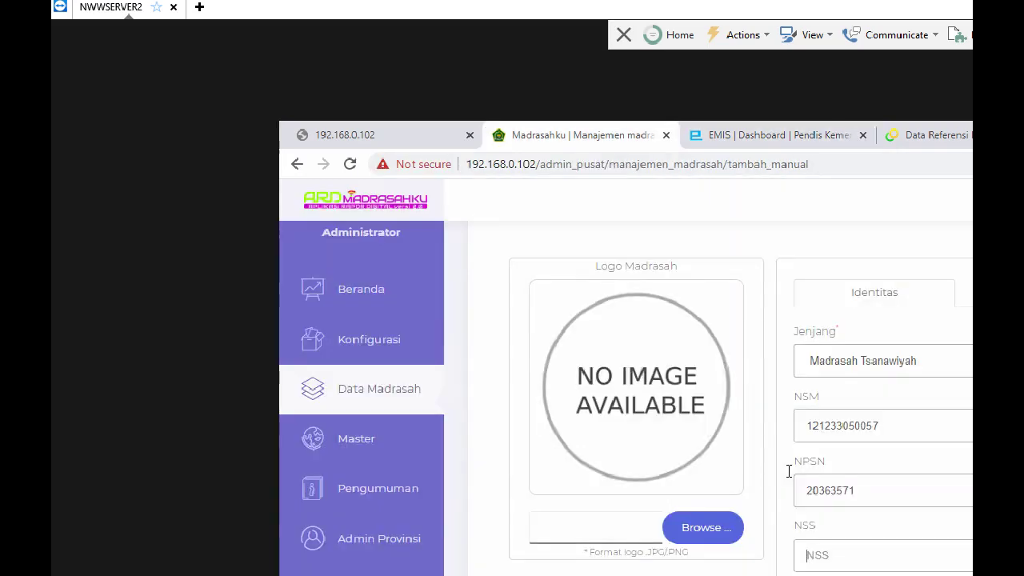
pyautogui.hotkey('ctrl', 'v')
pyautogui.press('Down')
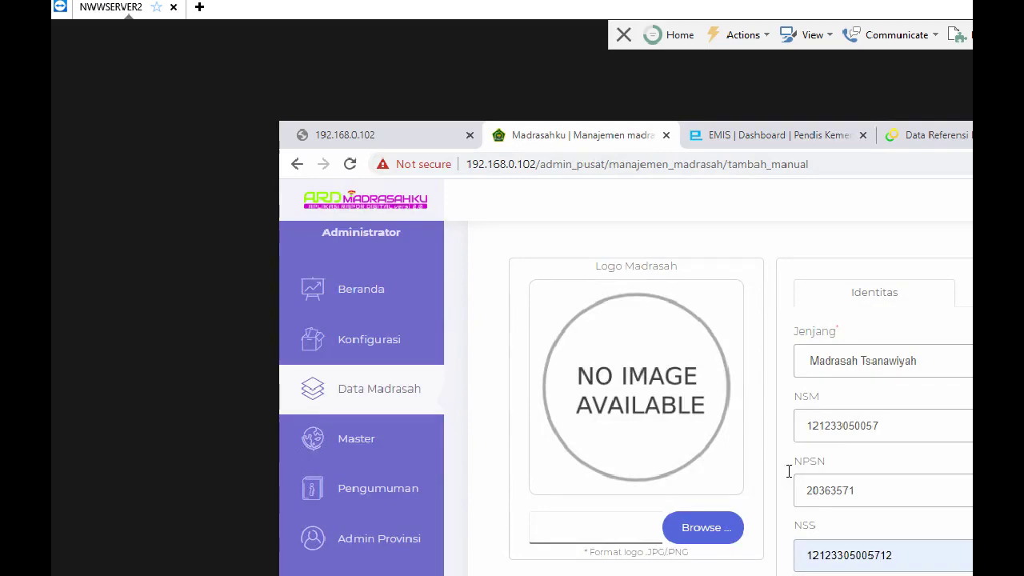
pyautogui.hotkey('ctrl', 'a')
pyautogui.press('End')
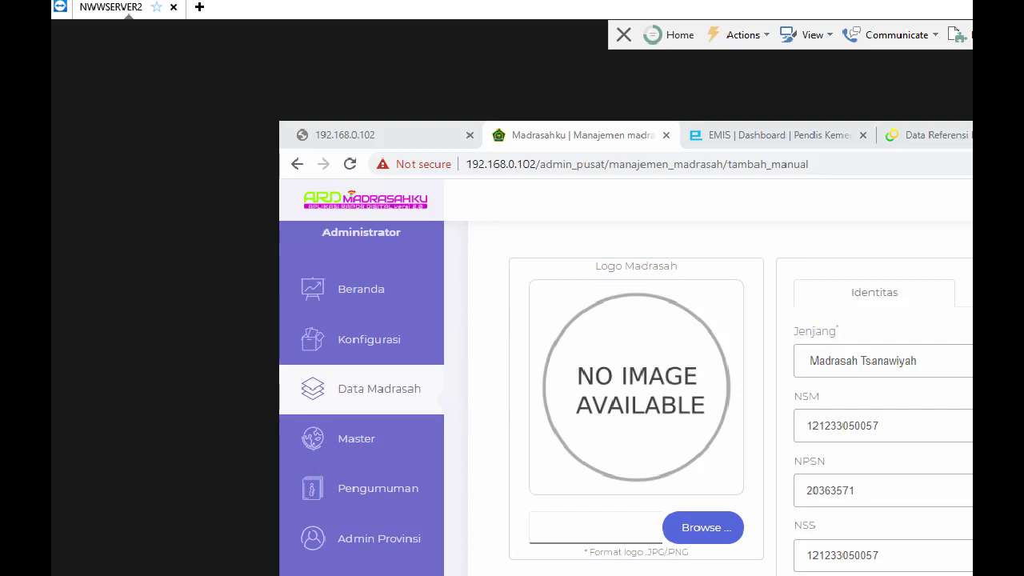
pyautogui.click(879, 555)
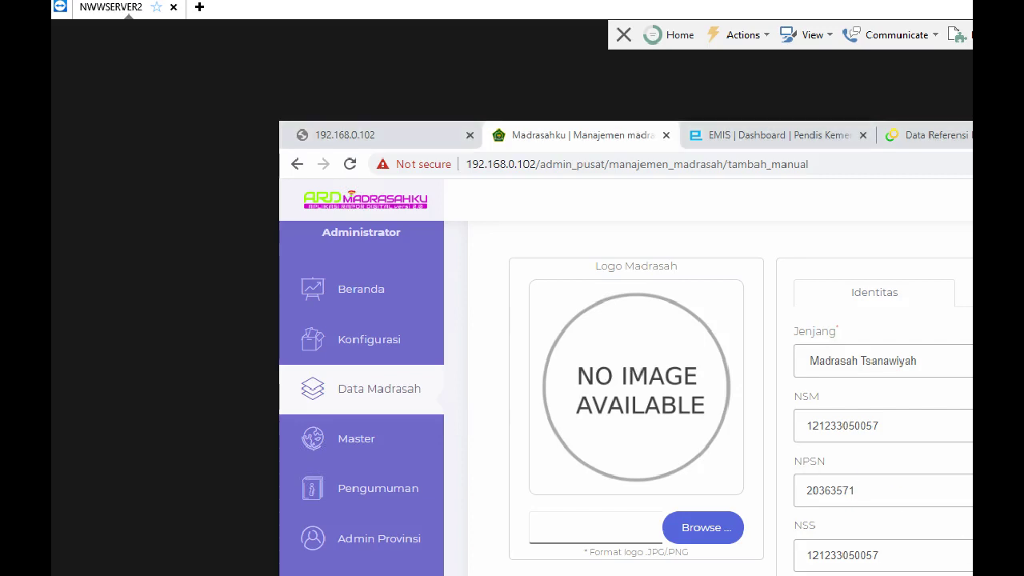
pyautogui.click(967, 293)
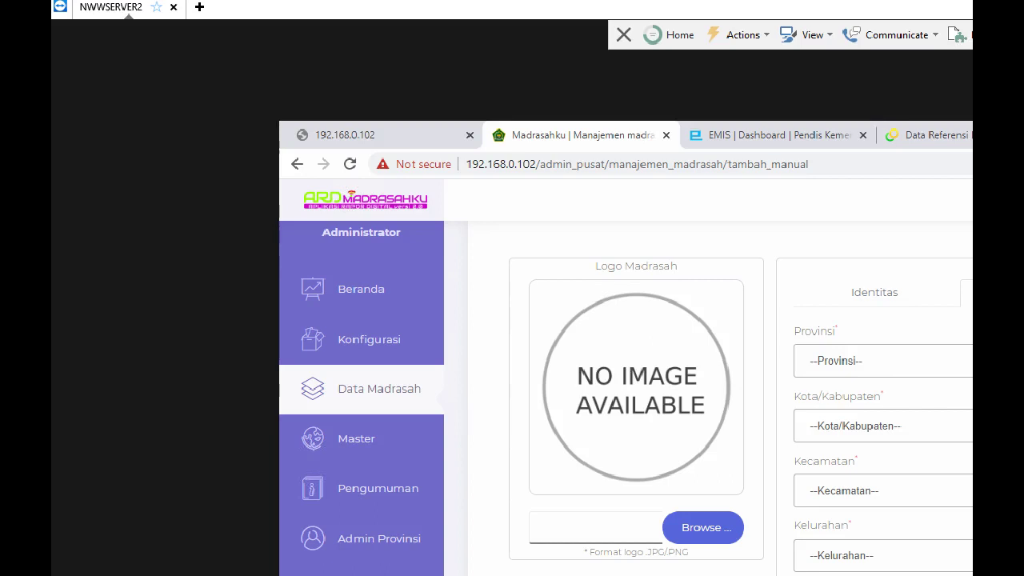
# Set Provinsi JAWA TENGAH, Kota/Kabupaten KABUPATEN KEBUMEN and Kecamatan KEBUMEN.
pyautogui.click(883, 361)
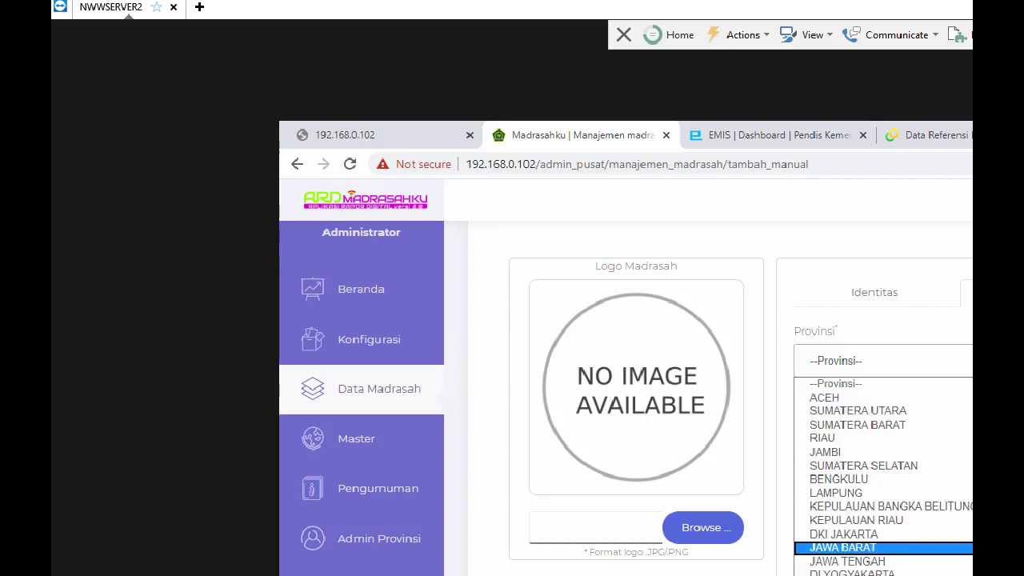
pyautogui.click(847, 562)
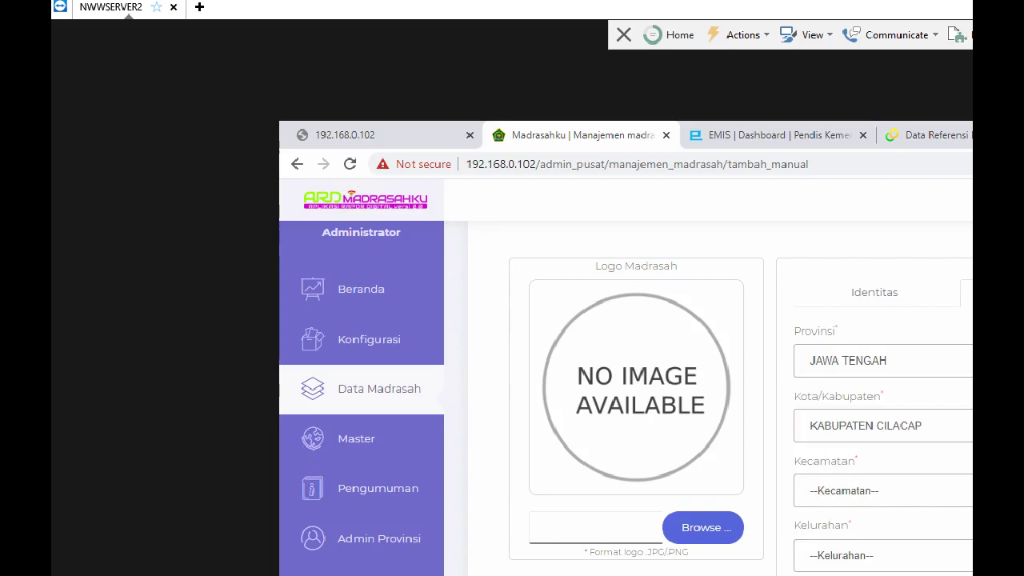
pyautogui.click(883, 425)
pyautogui.click(869, 504)
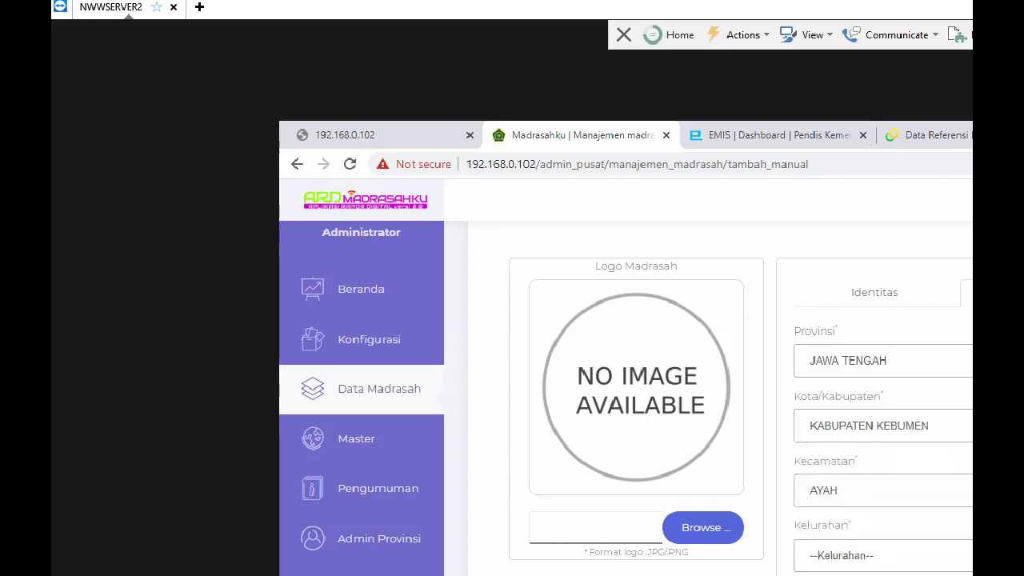
pyautogui.click(883, 490)
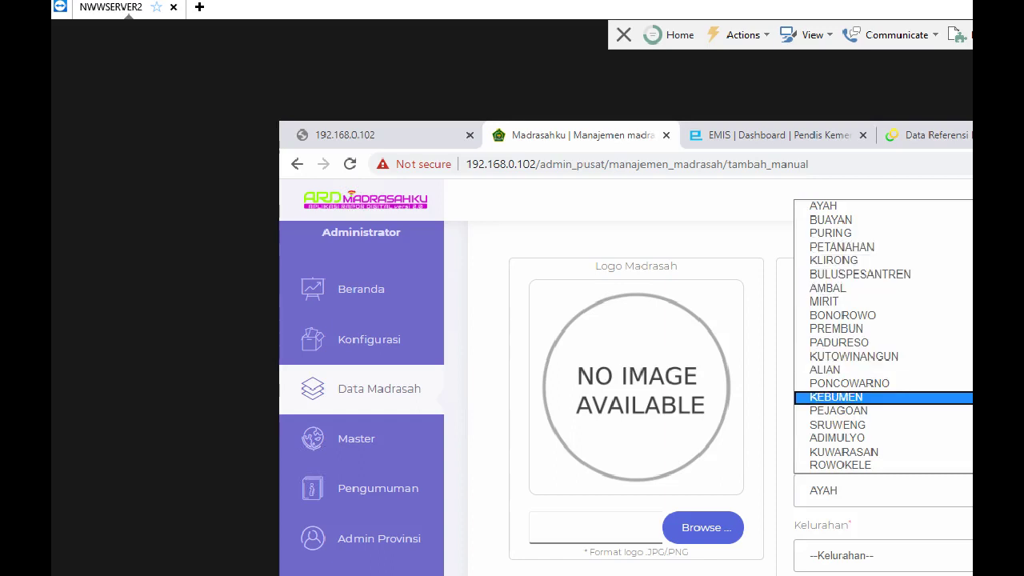
pyautogui.click(836, 396)
# Choose PANJER as the Kelurahan and check the street address field below.
pyautogui.click(882, 556)
pyautogui.scroll(-1, 882, 490)
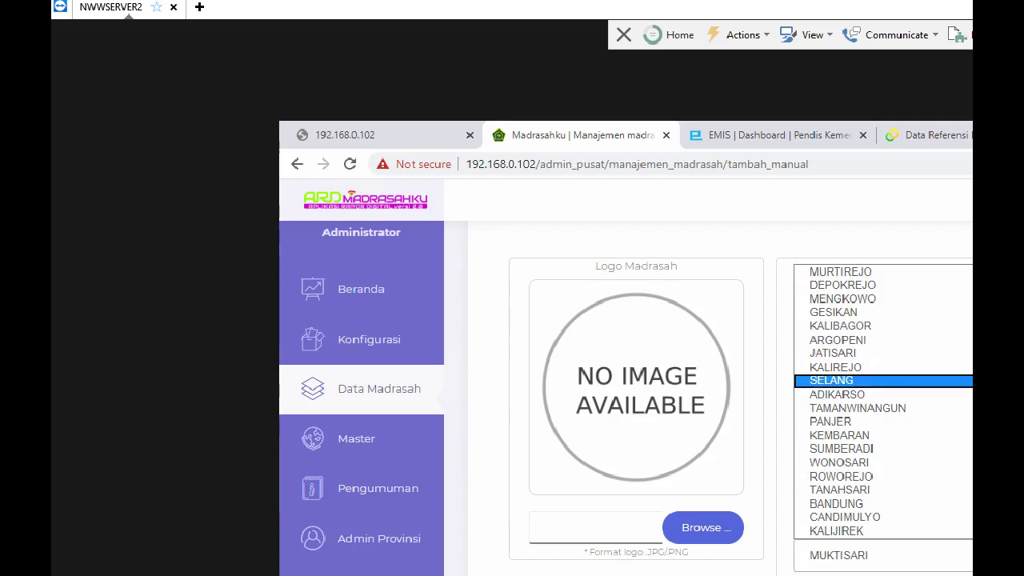
pyautogui.scroll(-2, 882, 393)
pyautogui.scroll(-1, 882, 400)
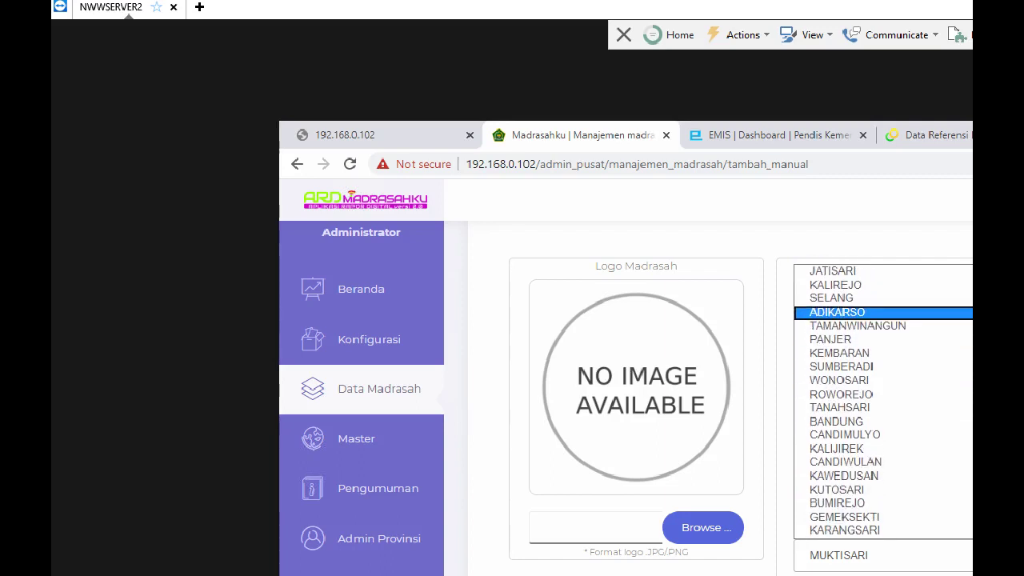
pyautogui.scroll(3, 883, 400)
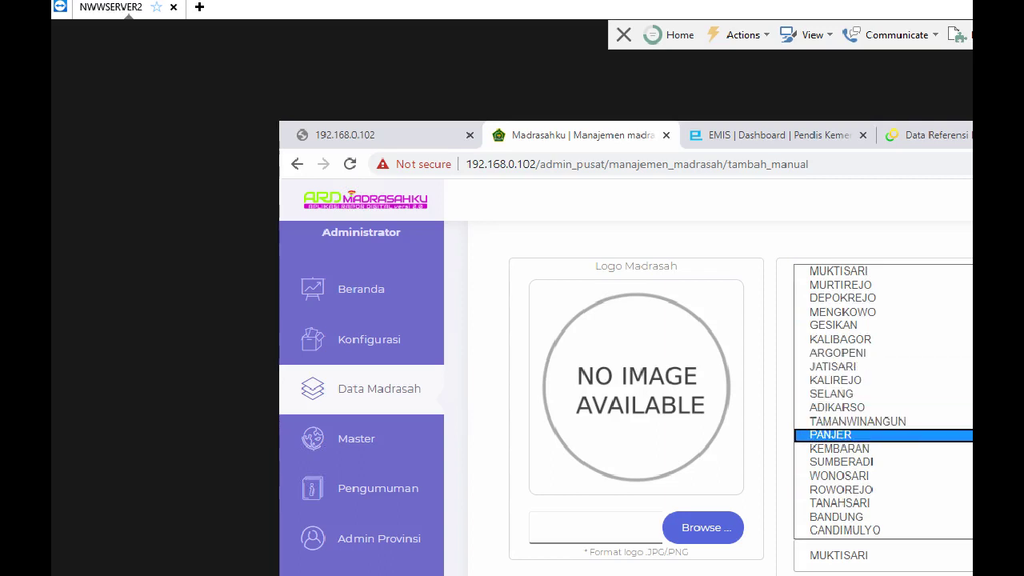
pyautogui.click(831, 434)
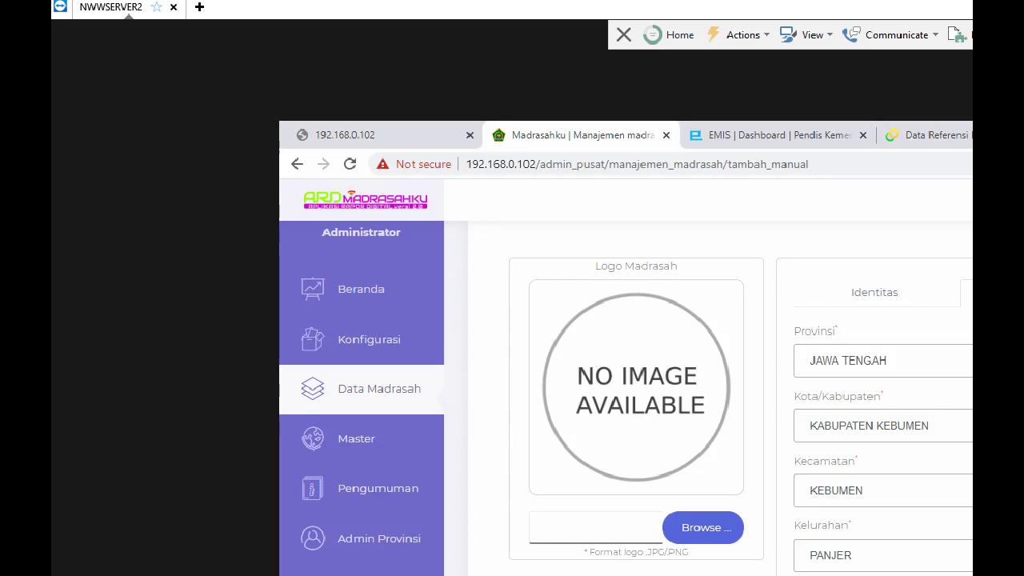
pyautogui.scroll(-1, 626, 397)
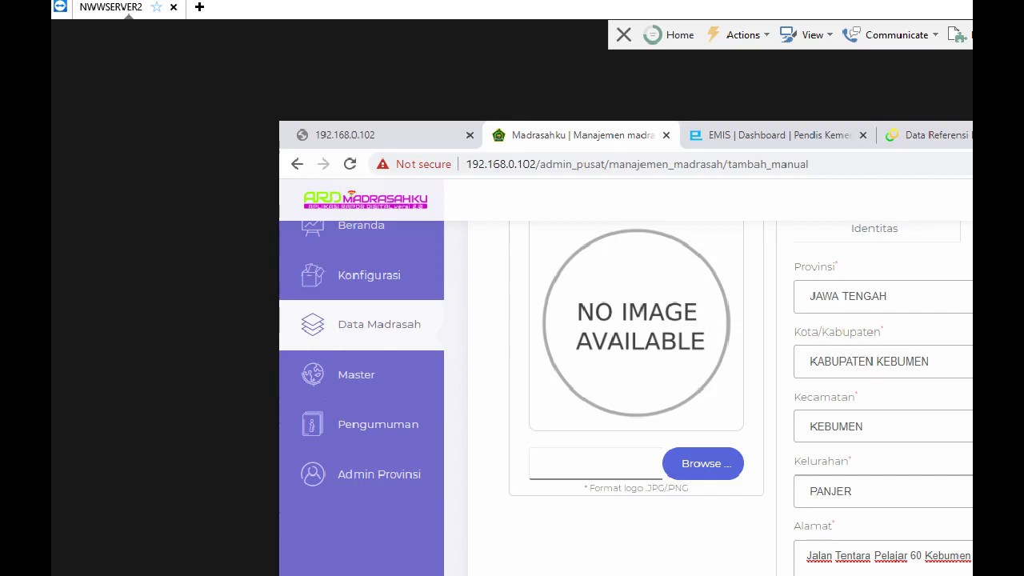
pyautogui.scroll(1, 626, 360)
# Fill the headmaster's name and NIP from autofill, return to Identitas and save the school.
pyautogui.click(880, 373)
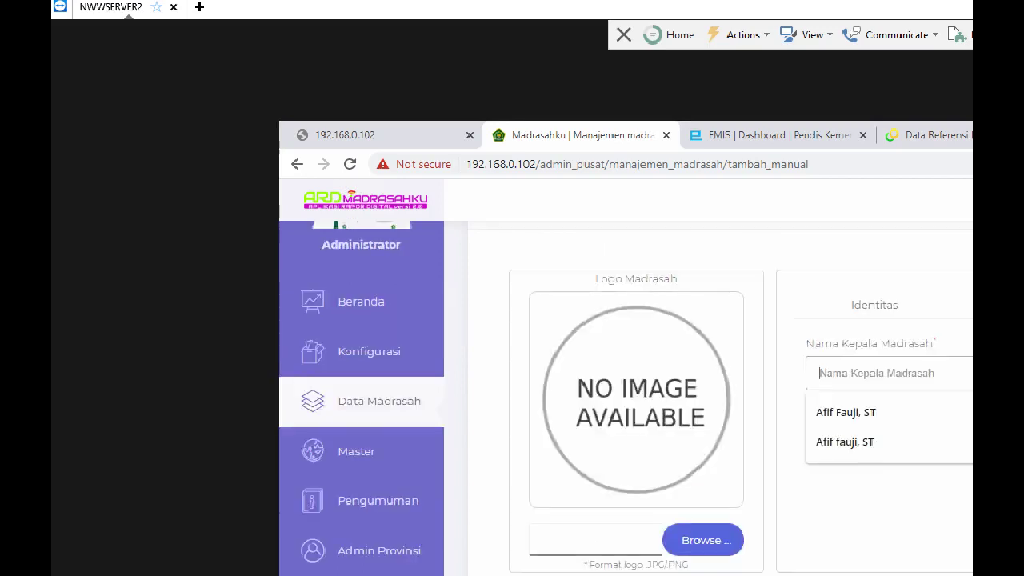
pyautogui.press('Down')
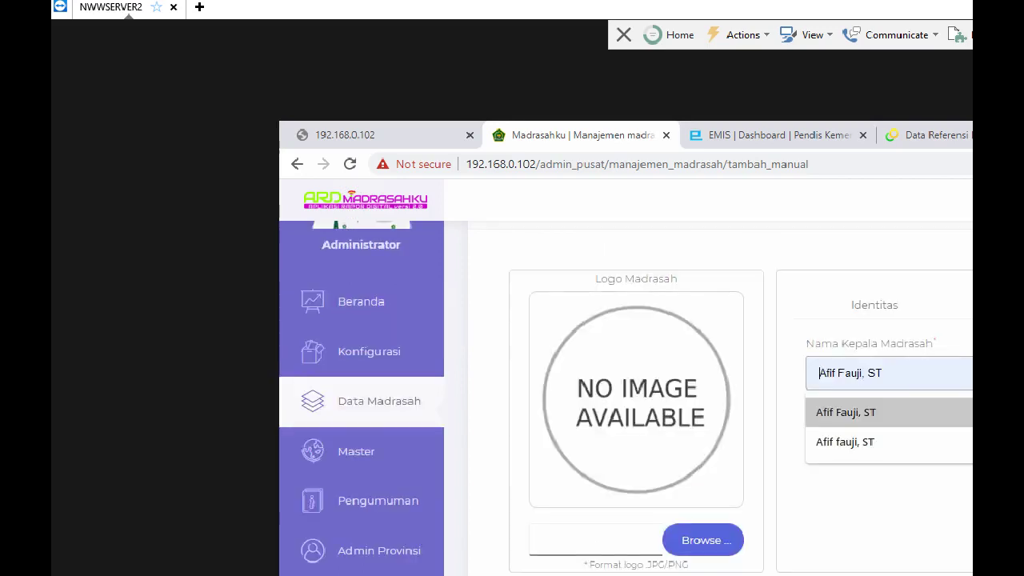
pyautogui.press('Return')
pyautogui.click(936, 429)
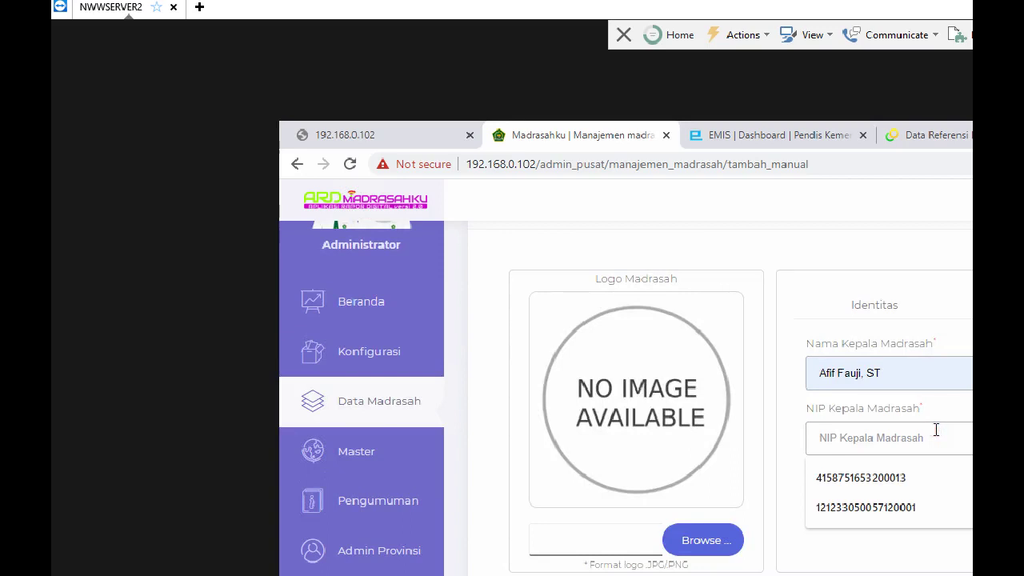
pyautogui.press('Down')
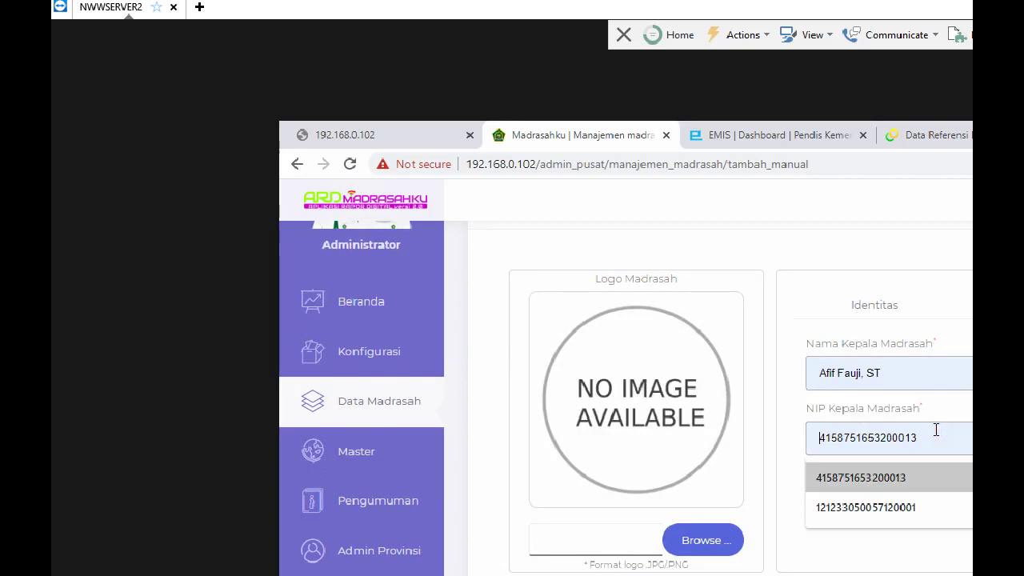
pyautogui.click(917, 476)
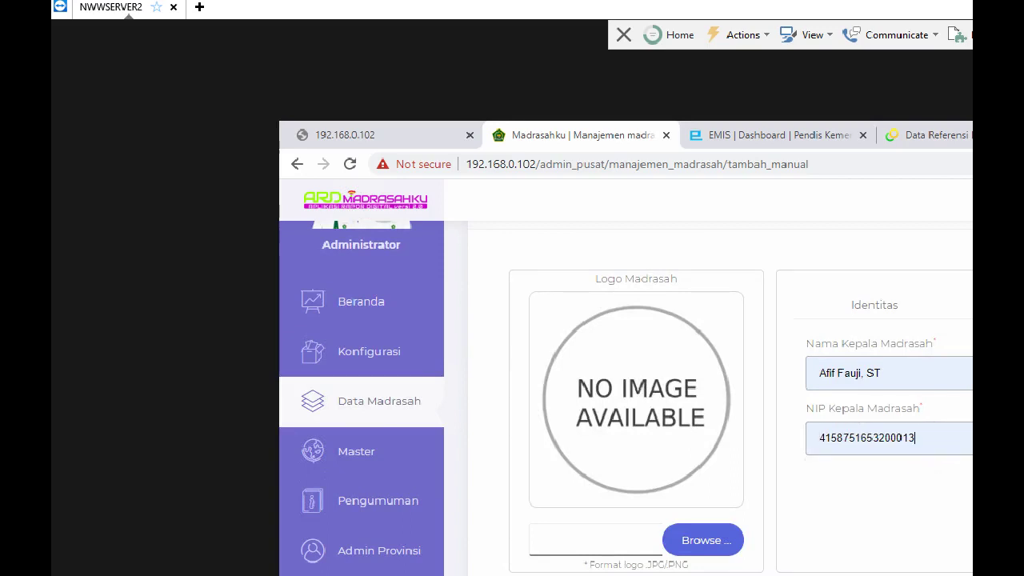
pyautogui.click(892, 302)
pyautogui.scroll(-2, 704, 400)
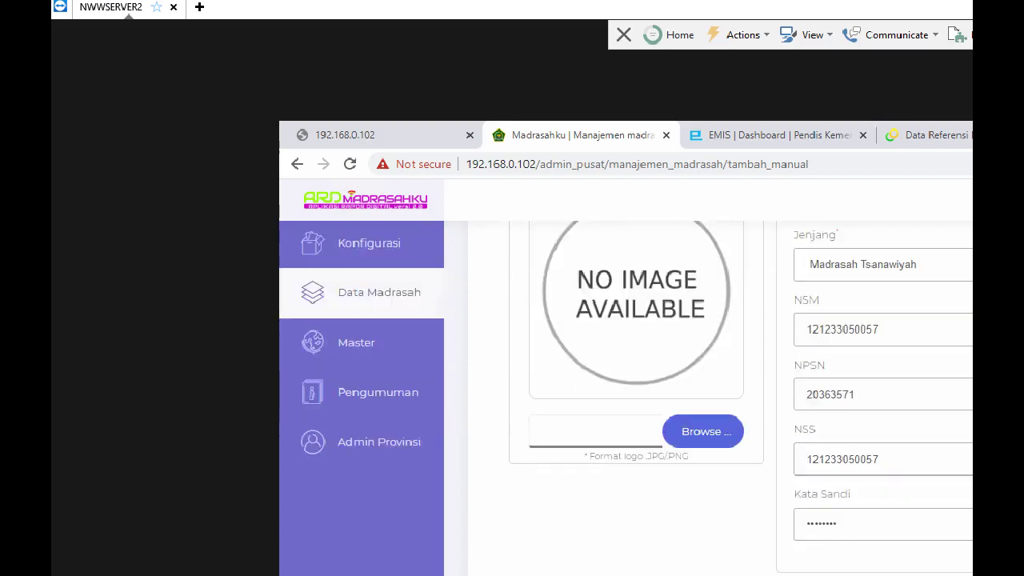
pyautogui.press('Return')
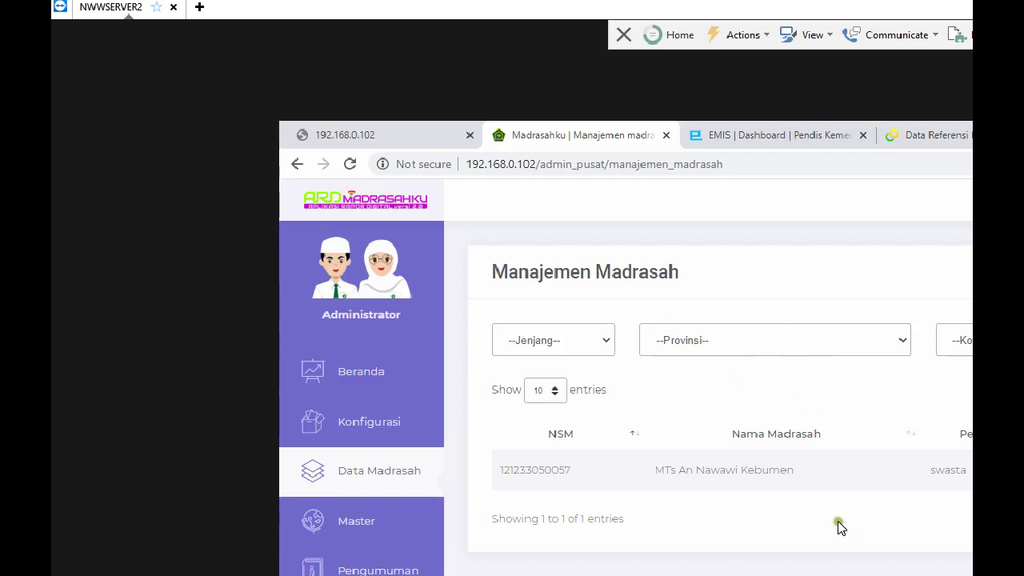
# Replace the note with 'kl data pusat.... bisa saja kita kirim...' and a 'tp tergantung...' line.
pyautogui.click(780, 575)
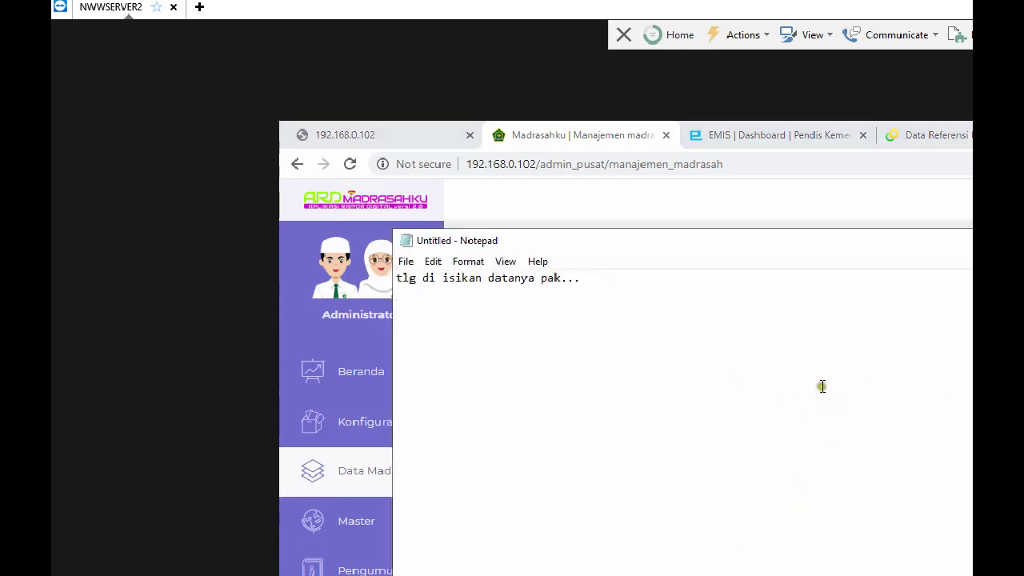
pyautogui.hotkey('ctrl', 'a')
pyautogui.press('Delete')
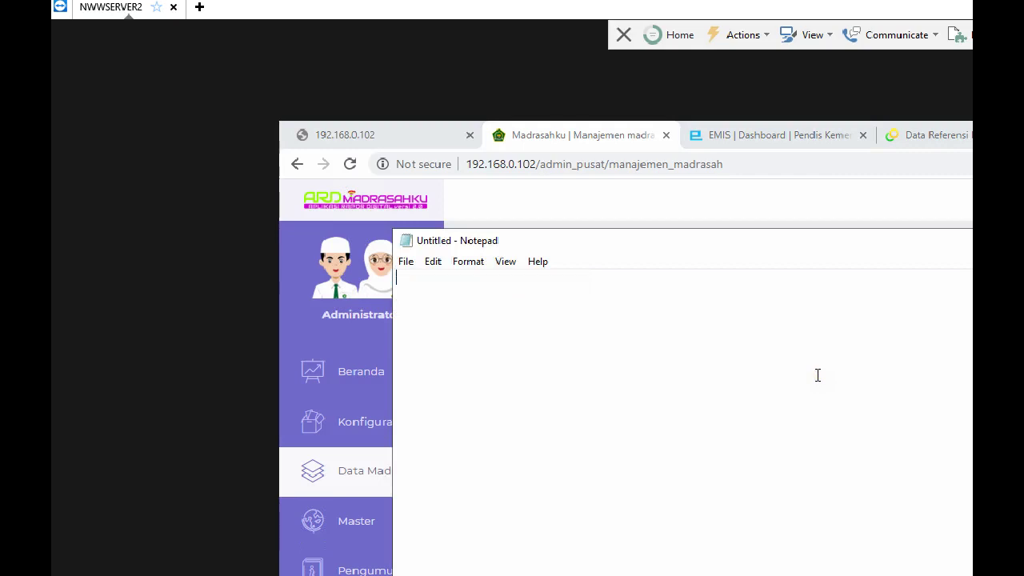
pyautogui.write('kl data pusat.... bisa saja ')
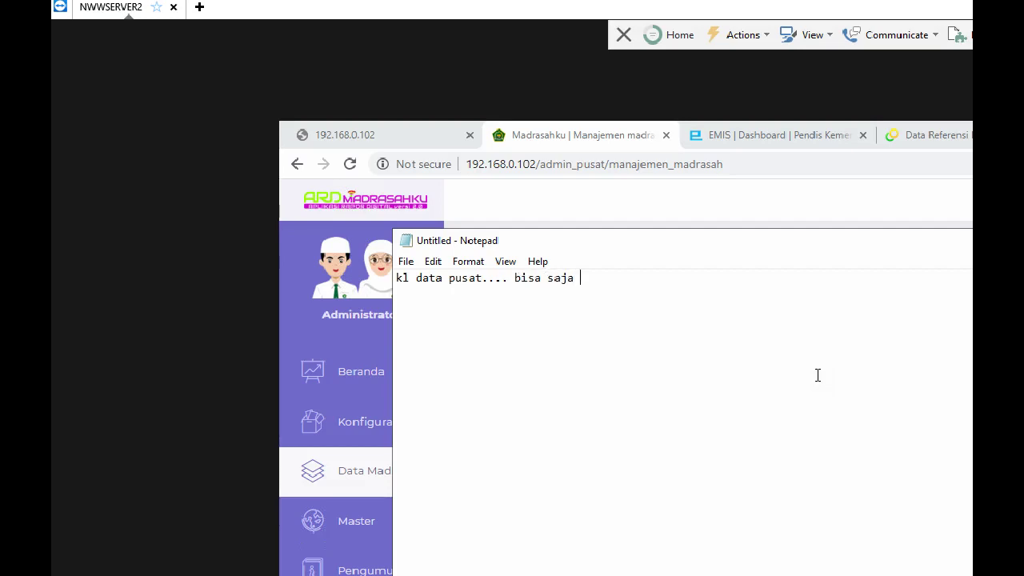
pyautogui.write('kita kirim spy')
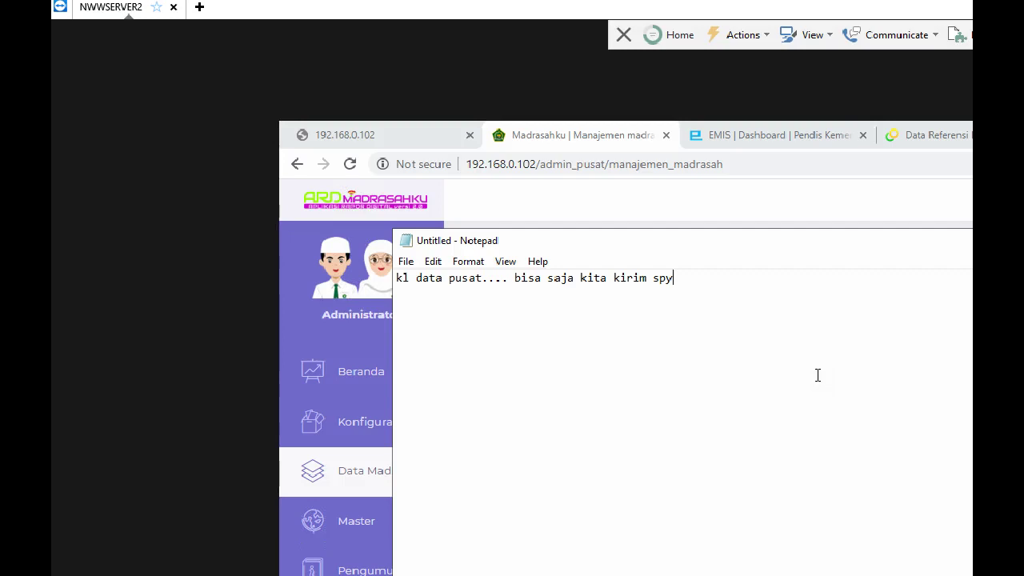
pyautogui.write(' data madrasah spt up')
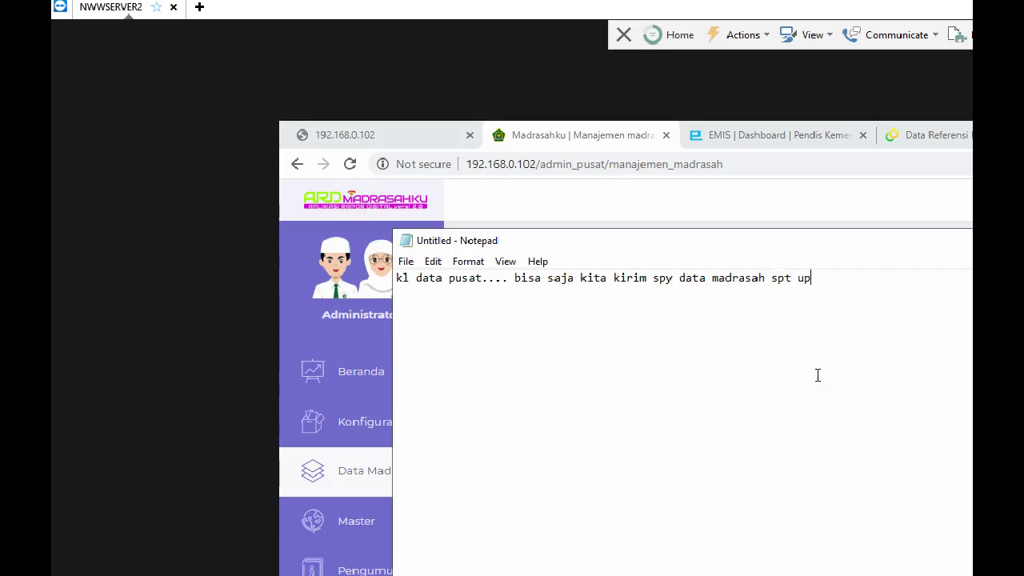
pyautogui.write('date passnya')
pyautogui.press('Return')
pyautogui.press('Return')
pyautogui.write('tp tergbtung')
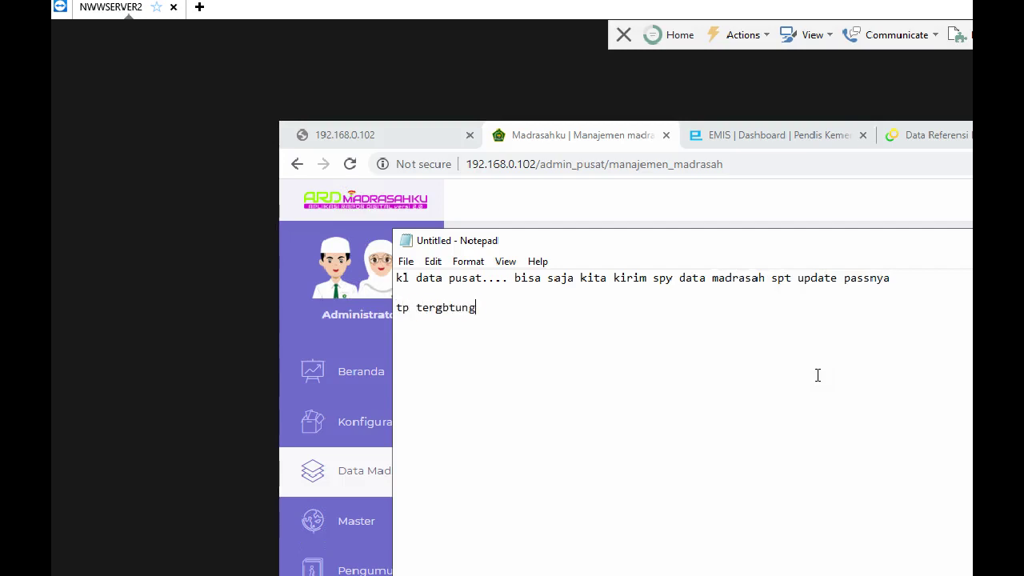
pyautogui.hotkey('ctrl', 'shift', 'Left')
pyautogui.write('gantung... data')
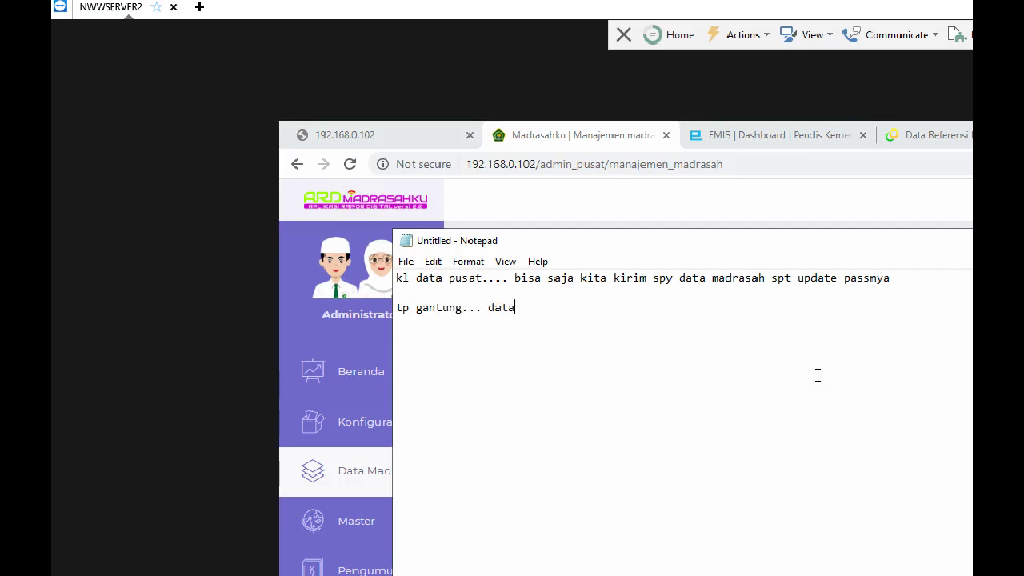
pyautogui.write(' pusat lg bisa kriim atau tidak..')
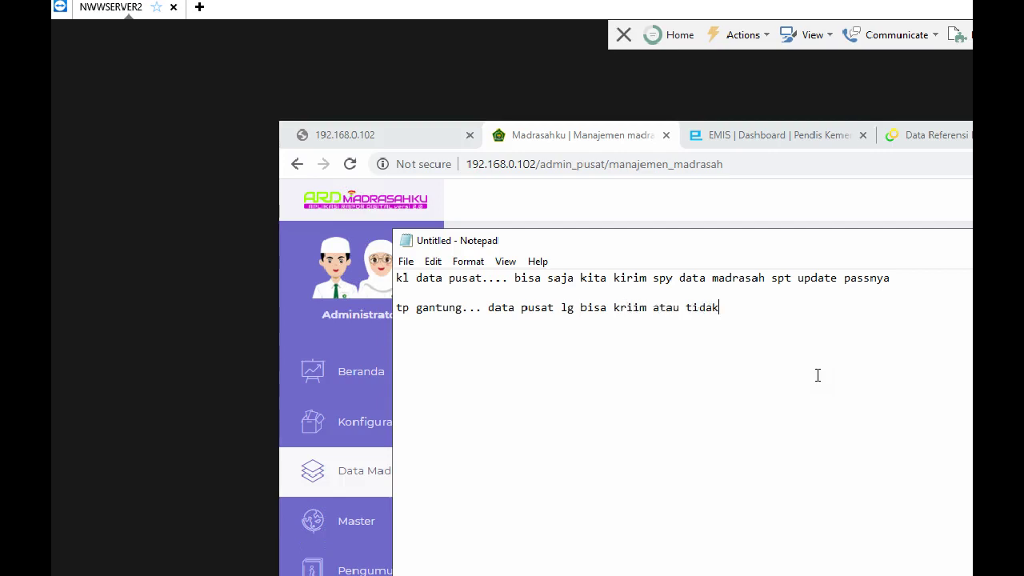
# Add lines about the central account and correct NPSN data, then 'ok', and minimize Notepad.
pyautogui.press('Return')
pyautogui.press('Return')
pyautogui.write('yg penting bpk sudah ada akun di pusat...')
pyautogui.press('Return')
pyautogui.write('dan bisa kejra dg ard... dengan da')
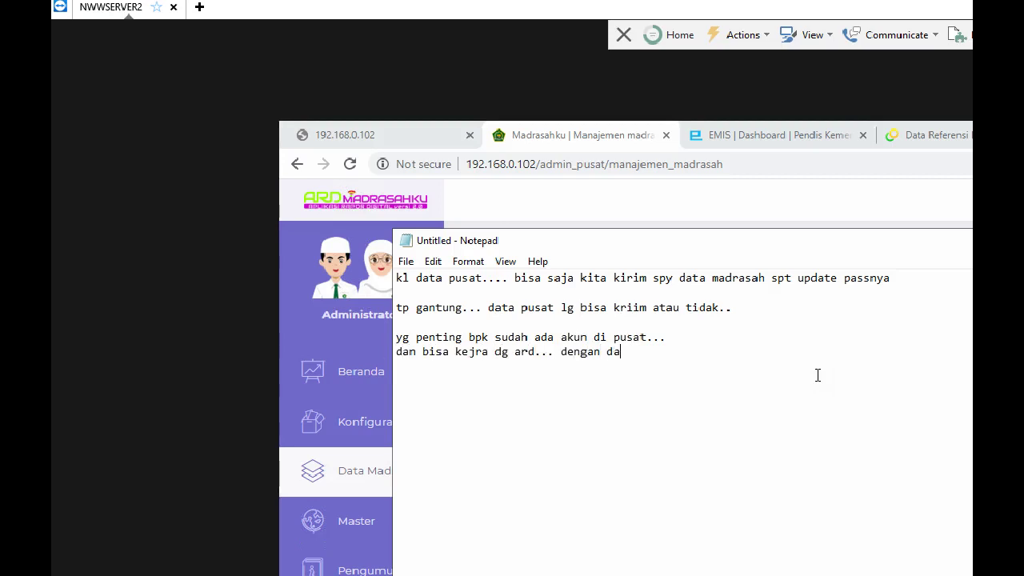
pyautogui.write('ta yg benear')
pyautogui.press('BackSpace')
pyautogui.press('BackSpace')
pyautogui.press('BackSpace')
pyautogui.write('ar NPSN ')
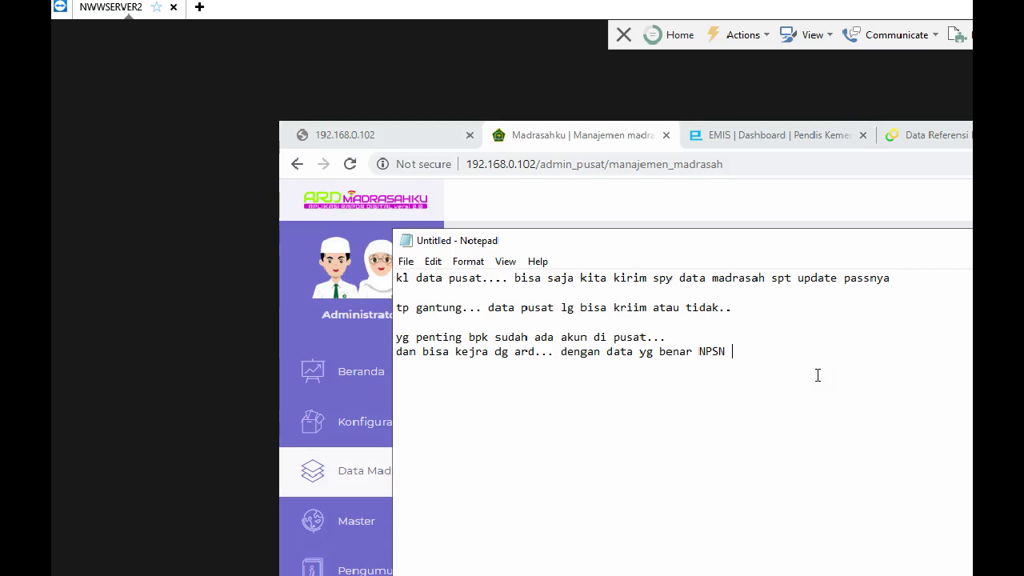
pyautogui.write('anda...')
pyautogui.press('Return')
pyautogui.press('Return')
pyautogui.write('ok')
pyautogui.click(971, 240)
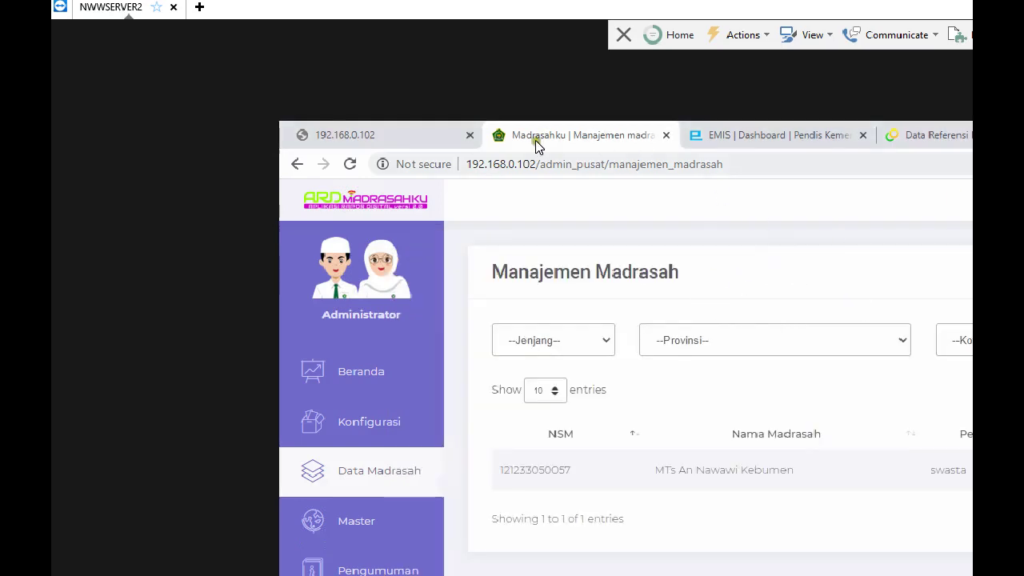
# Open /pma in the first tab and log in to phpMyAdmin as admin.
pyautogui.click(404, 135)
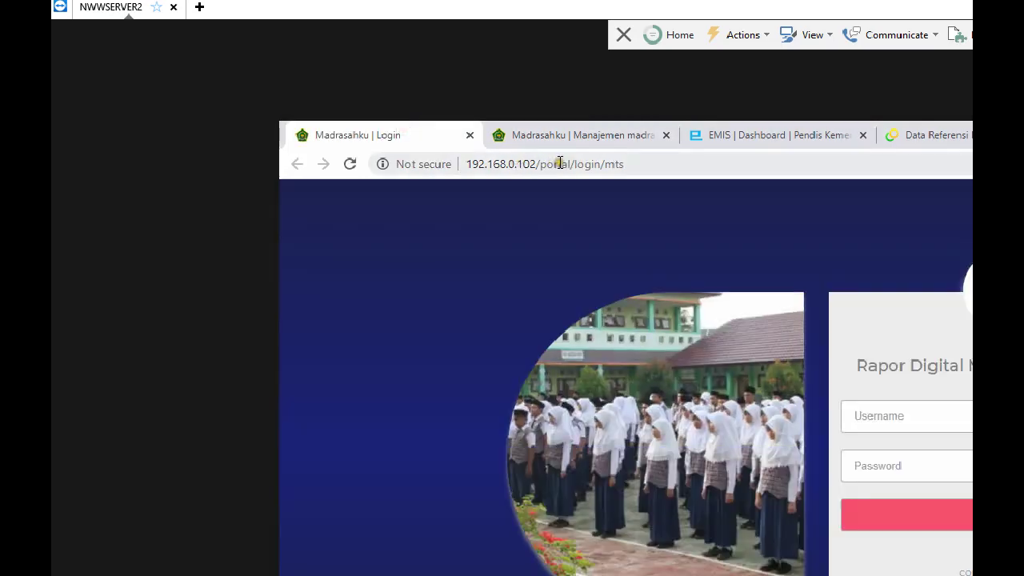
pyautogui.moveTo(536, 164); pyautogui.dragTo(624, 164)
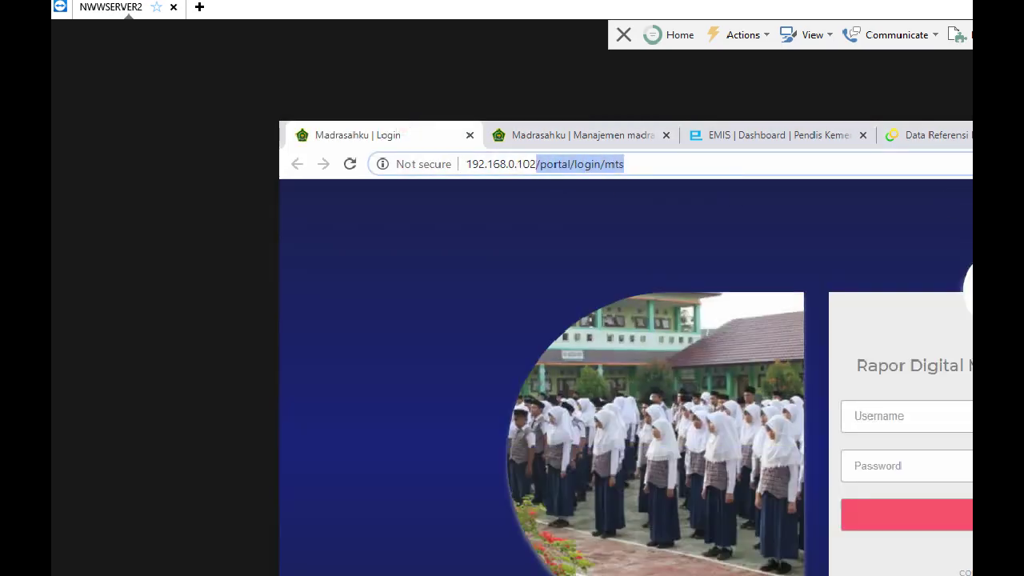
pyautogui.write('/pma')
pyautogui.press('Return')
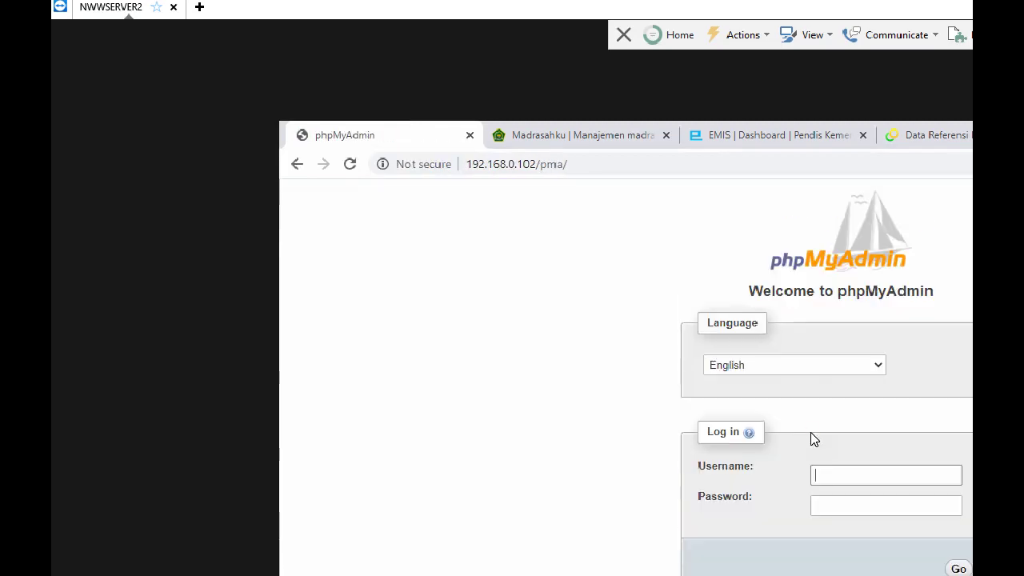
pyautogui.click(846, 472)
pyautogui.write('admin')
pyautogui.press('Tab')
pyautogui.write('••••••••••••')
pyautogui.press('Return')
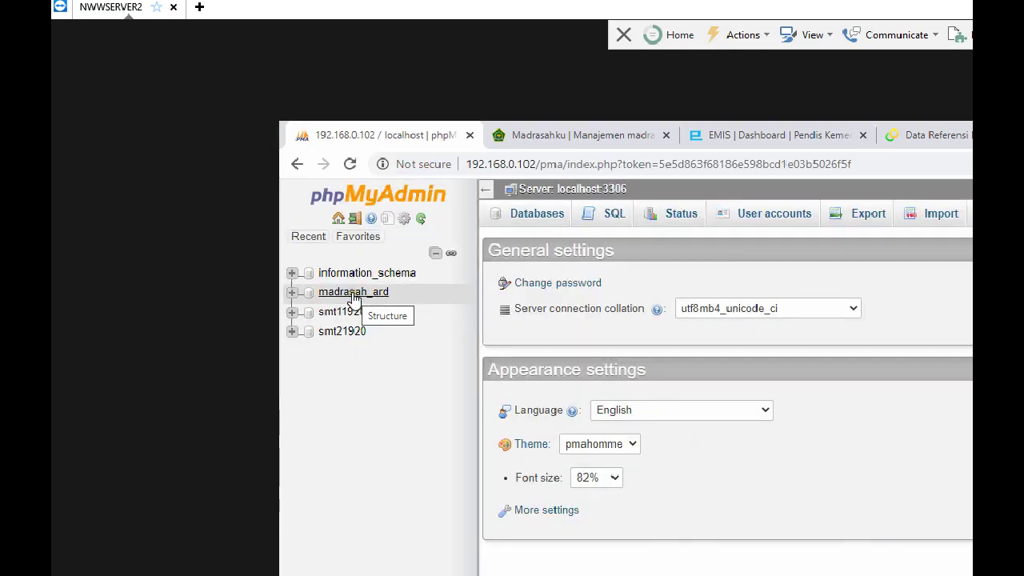
# Inspect madrasah_ard's entity__school row, select its school_id, then return to Manajemen Madrasah.
pyautogui.click(353, 294)
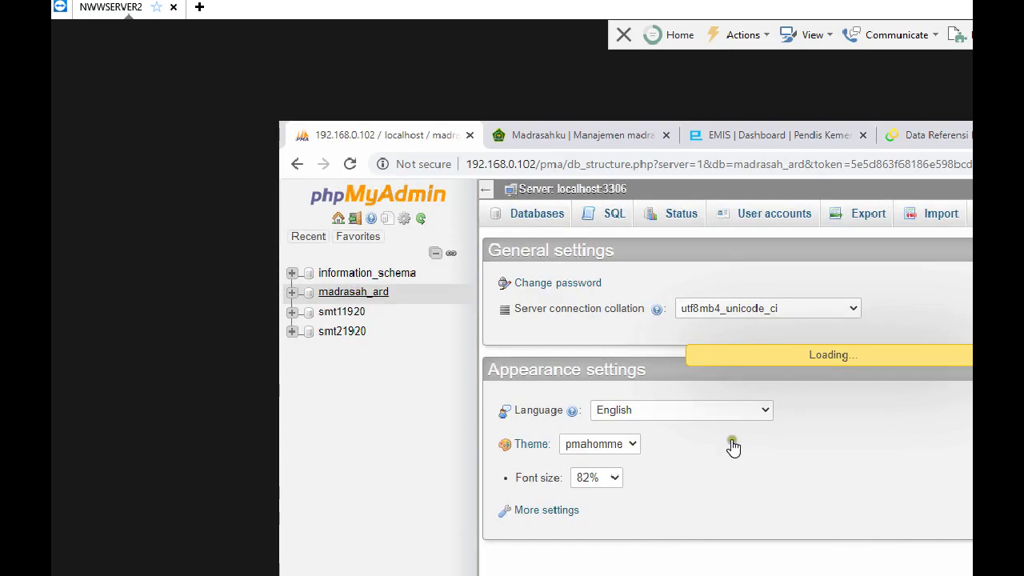
pyautogui.scroll(-3, 716, 441)
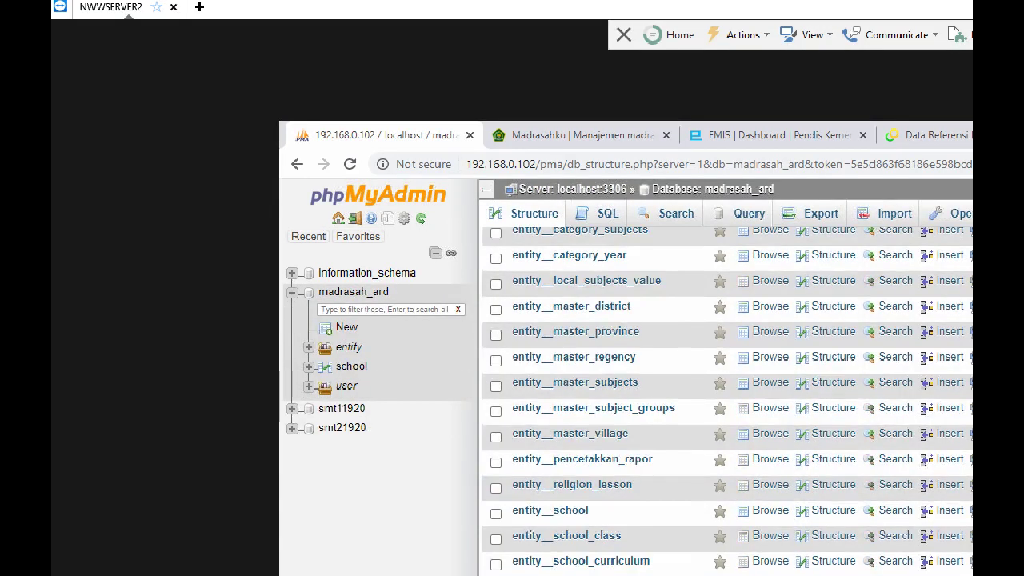
pyautogui.click(562, 517)
pyautogui.scroll(3, 608, 523)
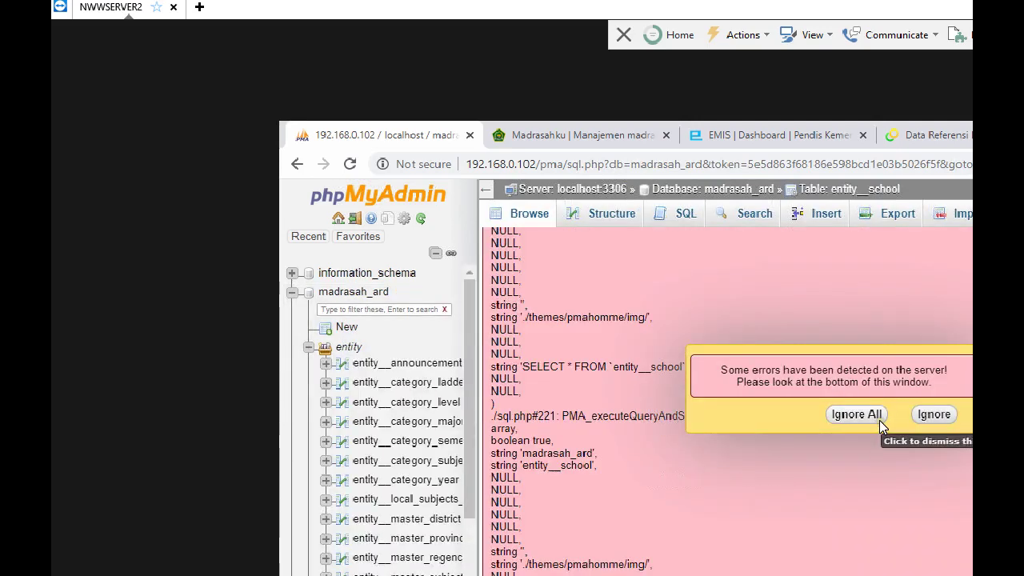
pyautogui.click(880, 416)
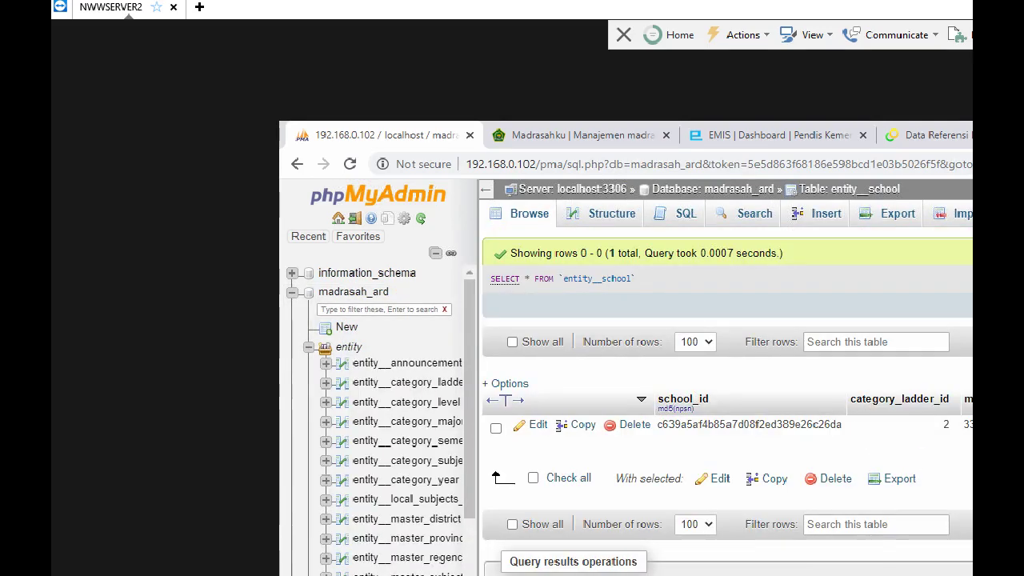
pyautogui.hscroll(5, 720, 400)
pyautogui.hscroll(2, 751, 516)
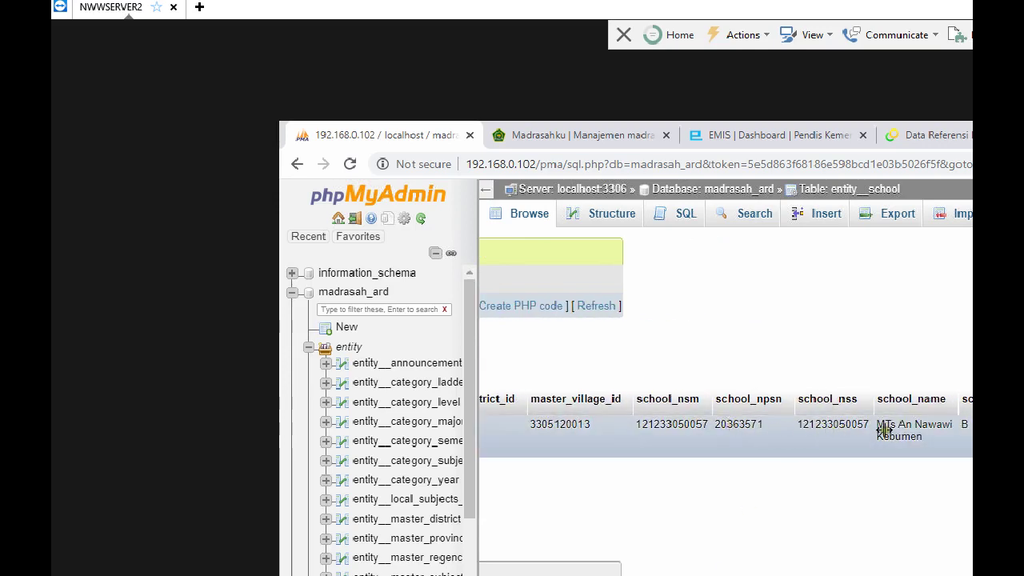
pyautogui.hscroll(-7, 720, 424)
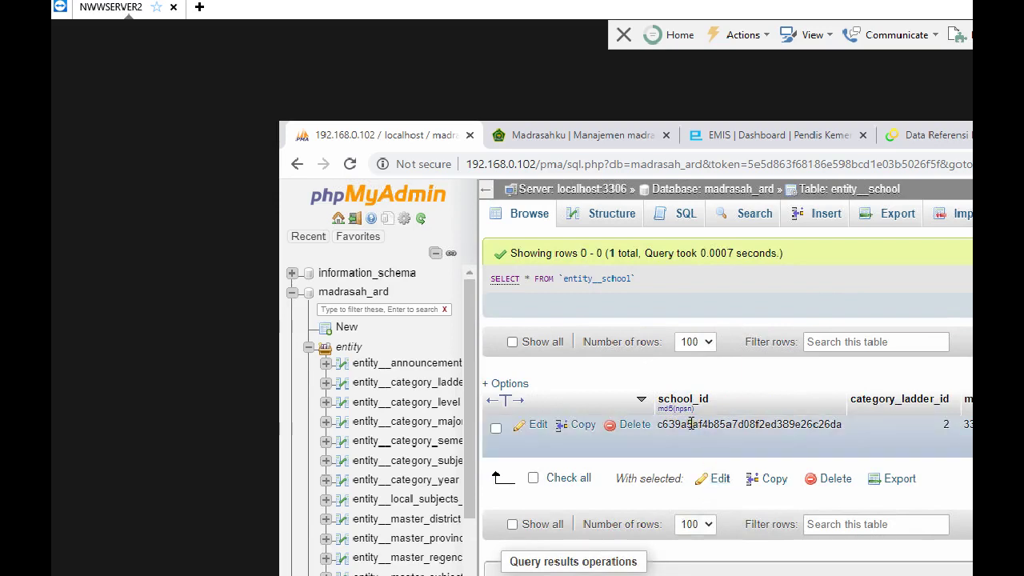
pyautogui.doubleClick(689, 424)
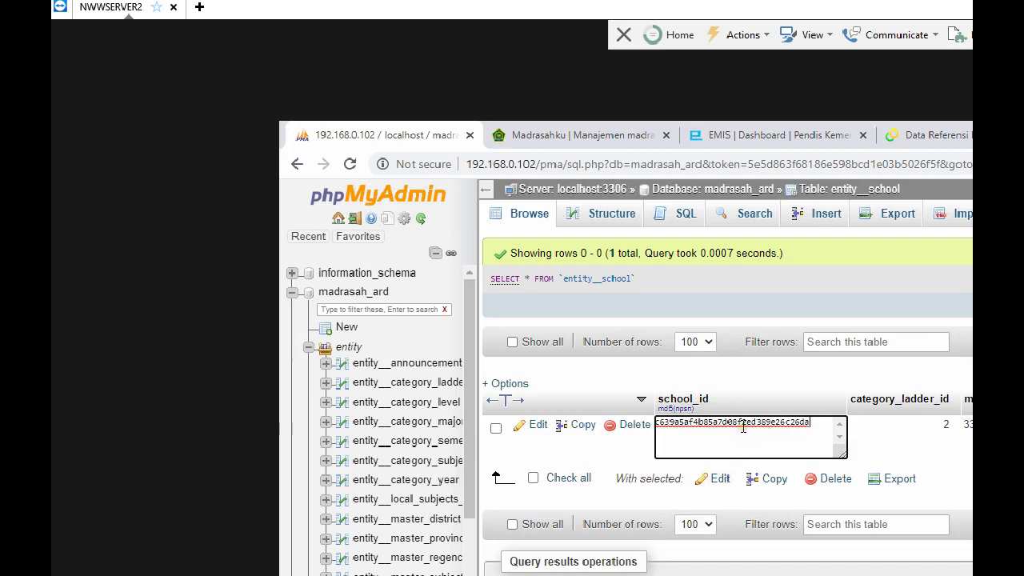
pyautogui.click(600, 131)
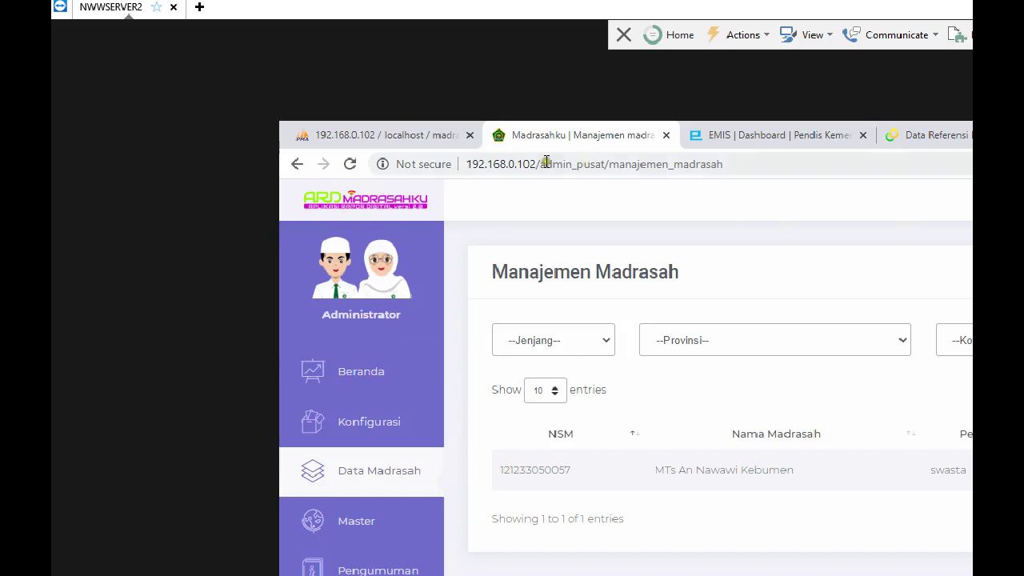
# Strip the admin path from the URL to reach the landing page and open the MTs login page.
pyautogui.moveTo(540, 164); pyautogui.dragTo(723, 164)
pyautogui.press('BackSpace')
pyautogui.press('Return')
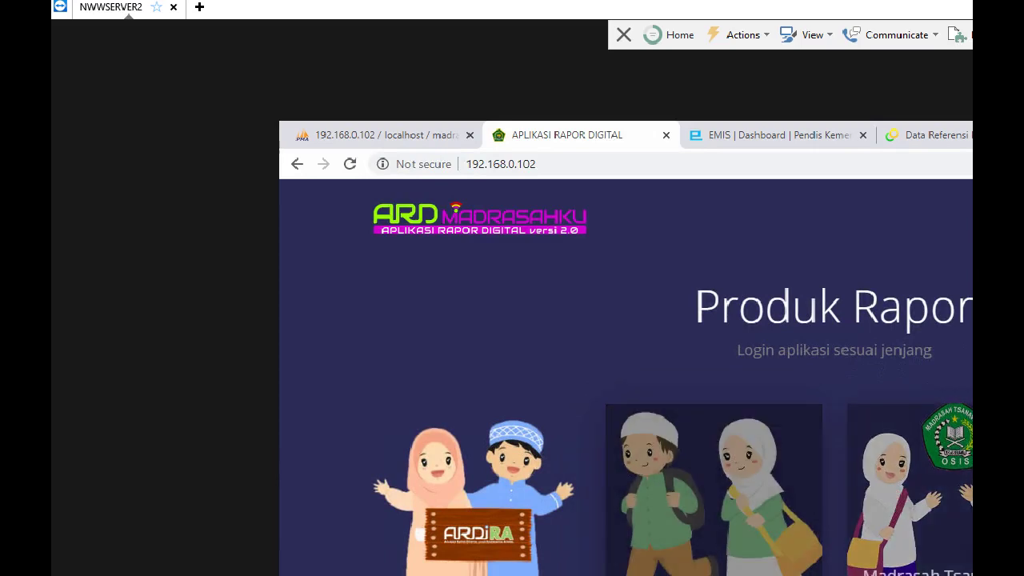
pyautogui.click(897, 502)
# Copy the NPSN and add 'user :' and 'pass :' lines with it to the Notepad notes.
pyautogui.hotkey('alt', 'Tab')
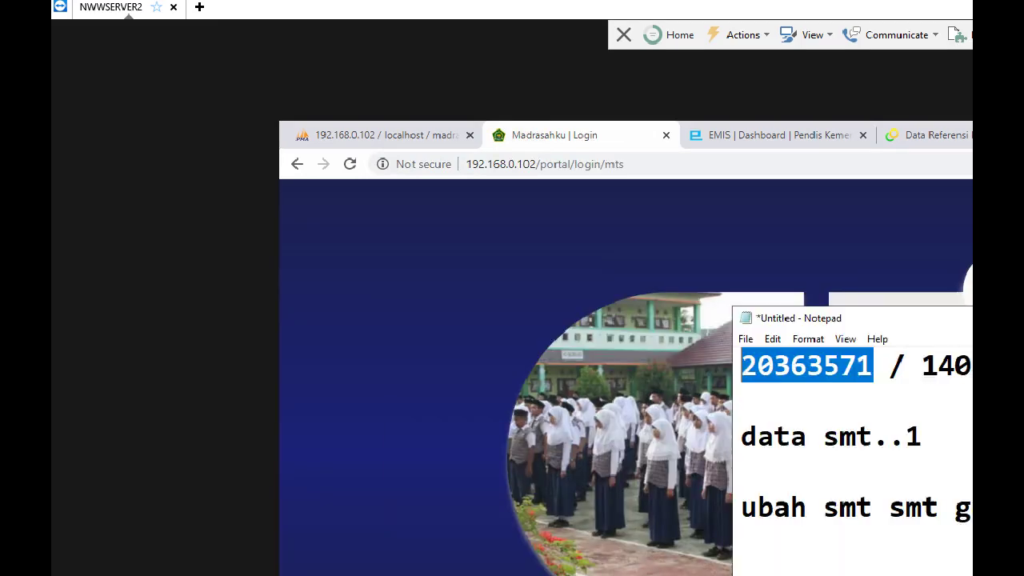
pyautogui.hotkey('alt', 'Tab')
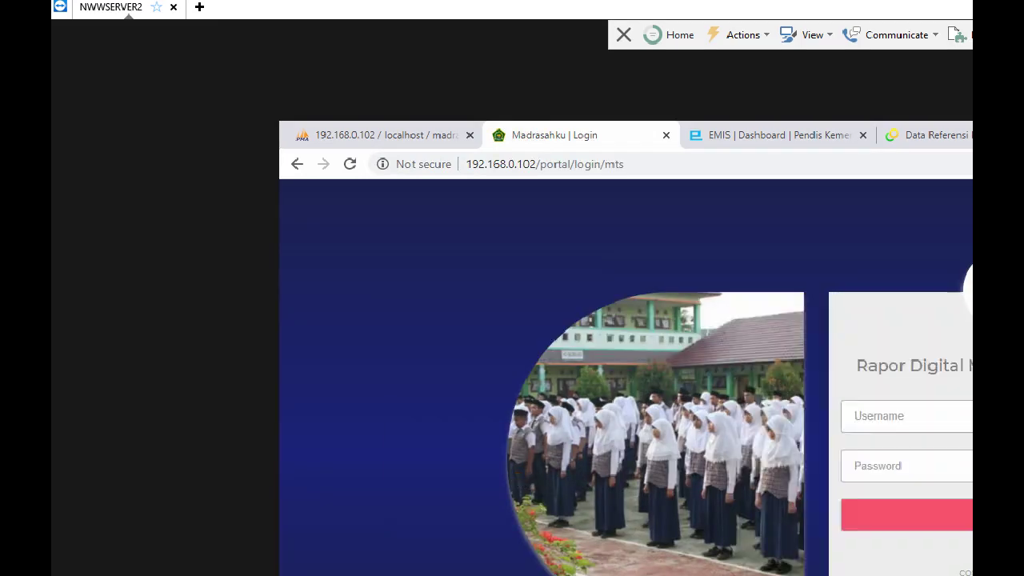
pyautogui.hotkey('alt', 'Tab')
pyautogui.write('user :')
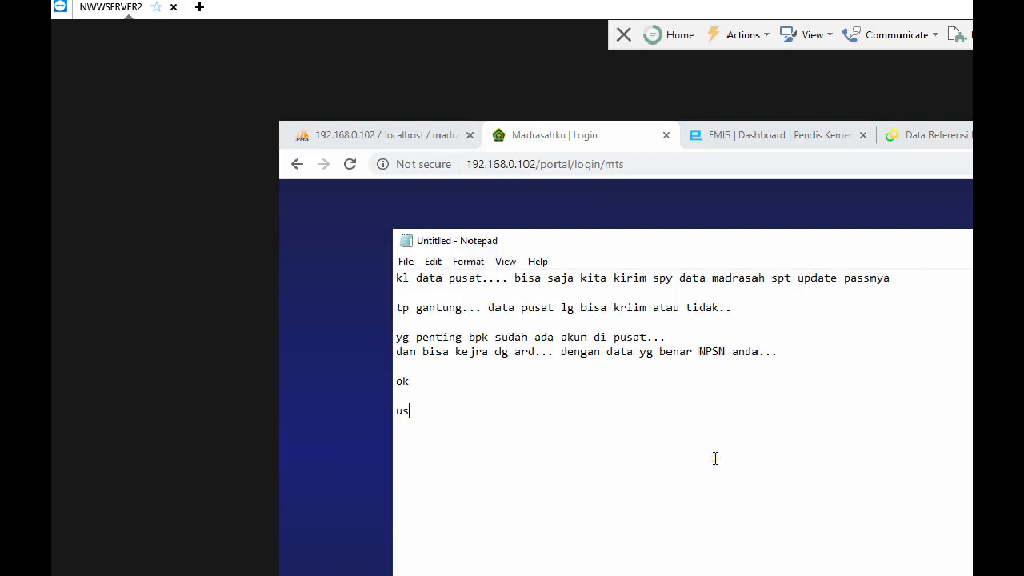
pyautogui.write('[ass :')
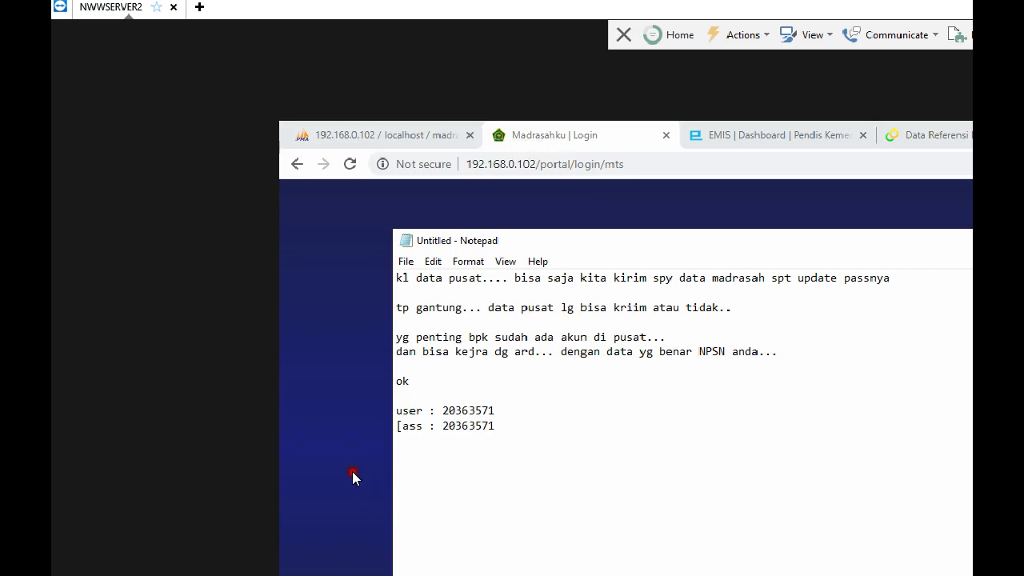
# Paste the NPSN into the MTs login Username field.
pyautogui.click(351, 471)
pyautogui.click(949, 419)
pyautogui.hotkey('ctrl', 'v')
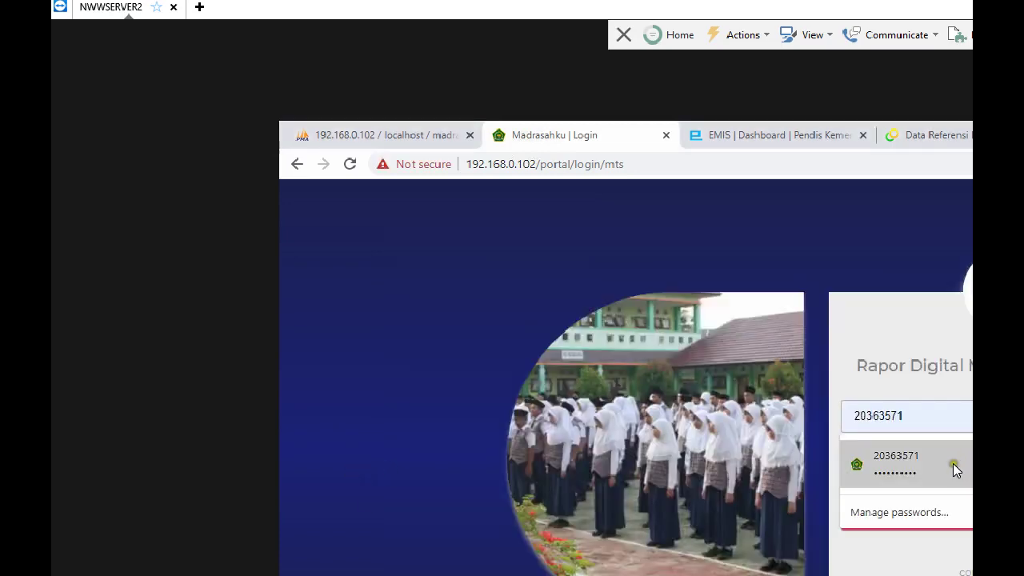
# Enter the password, sign in, and dismiss the Pengumuman announcement alert.
pyautogui.click(952, 465)
pyautogui.hotkey('ctrl', 'v')
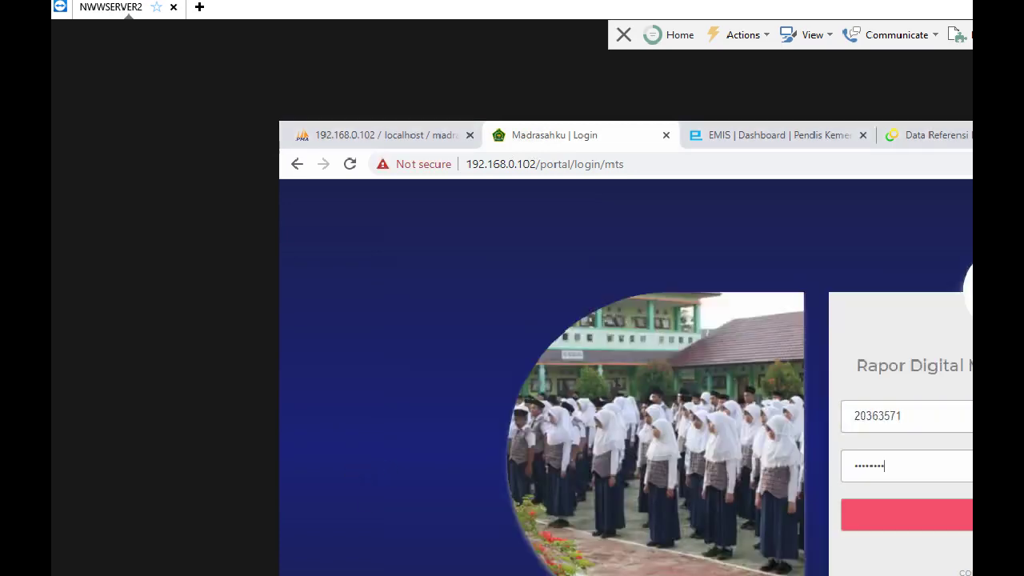
pyautogui.press('Return')
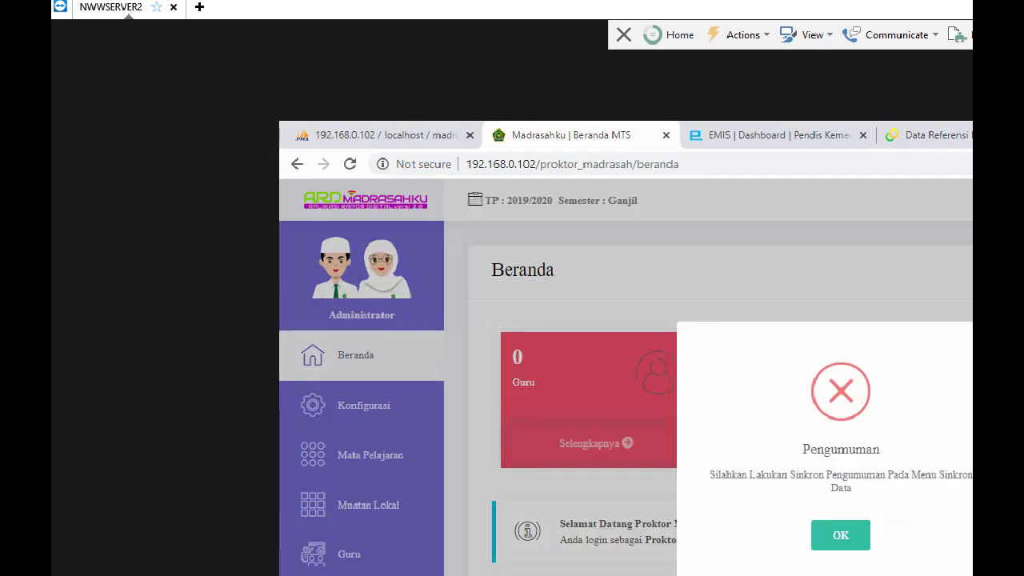
pyautogui.click(846, 537)
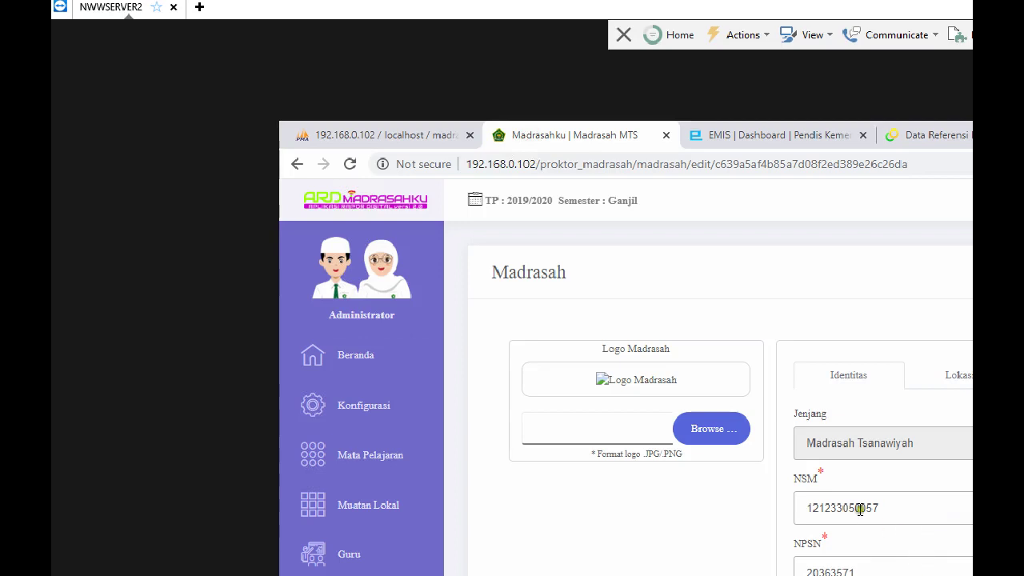
# Check the NSM field on the Madrasah form, then go to the Sinkron Data page.
pyautogui.click(895, 499)
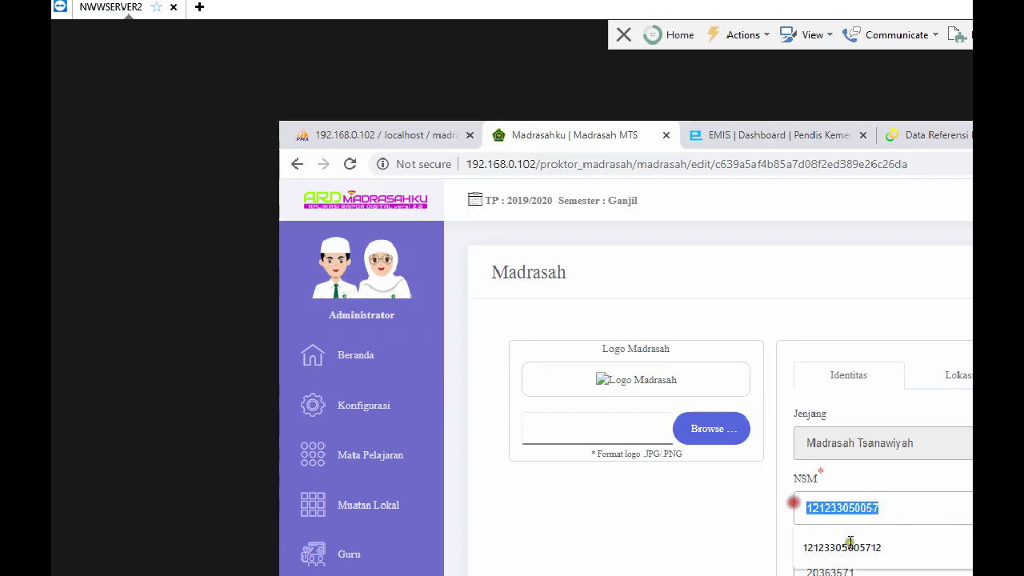
pyautogui.click(632, 560)
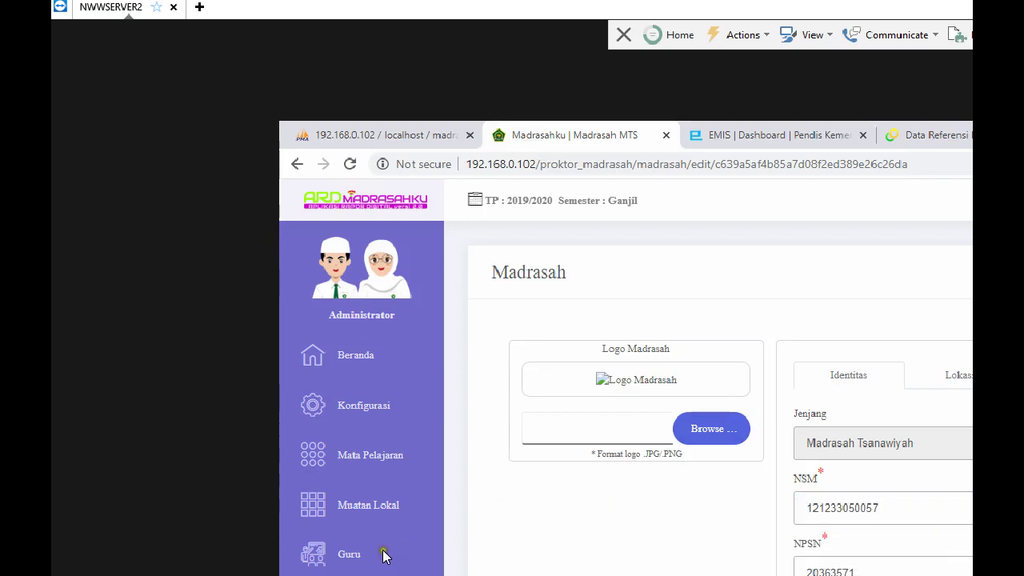
pyautogui.scroll(-2, 402, 565)
pyautogui.click(400, 574)
# Switch to the proctor details and fill Nama Proktor from the autofill suggestion.
pyautogui.scroll(-2, 626, 400)
pyautogui.scroll(2, 626, 400)
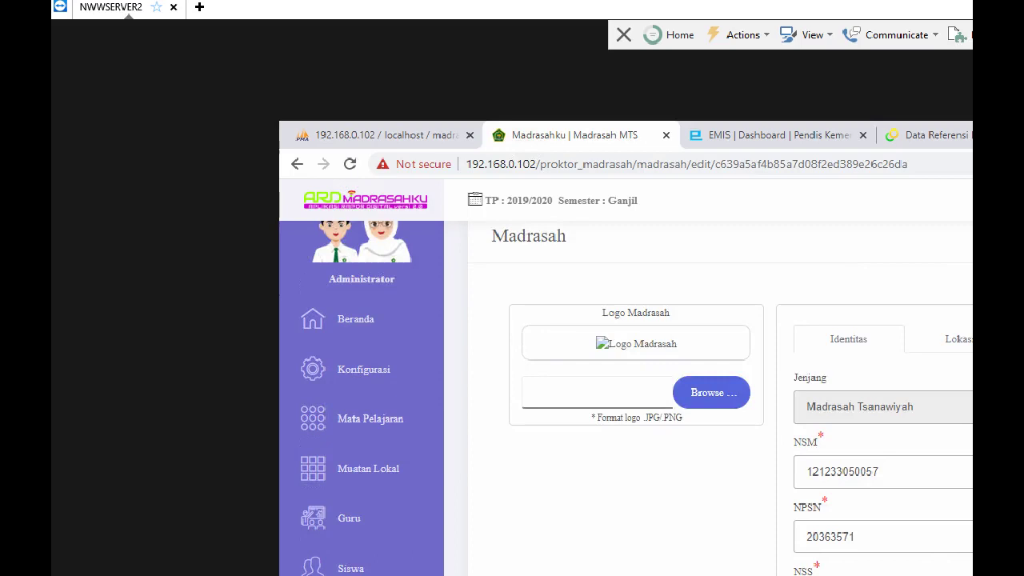
pyautogui.click(1020, 339)
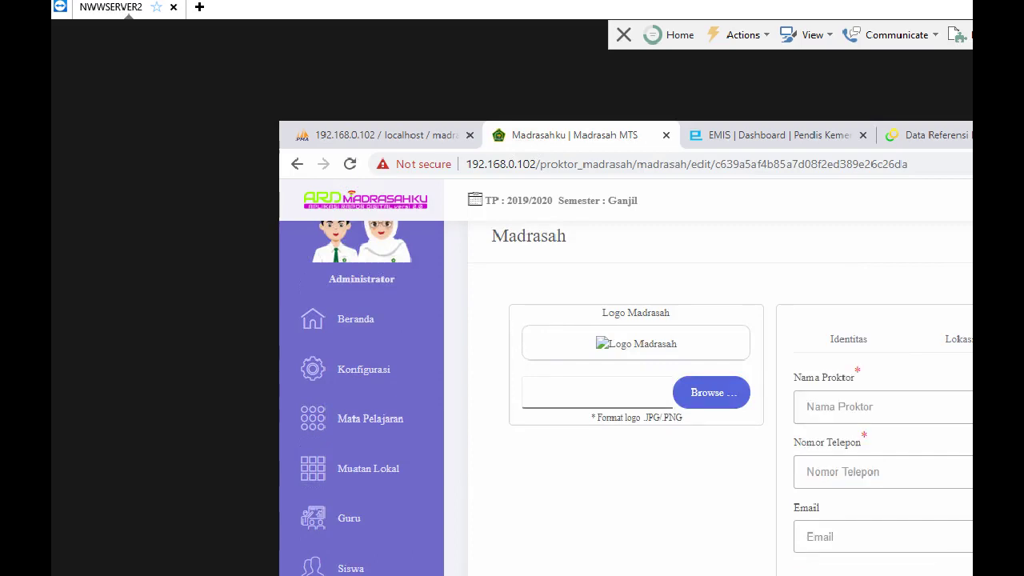
pyautogui.click(905, 407)
pyautogui.write('tlgg disipak')
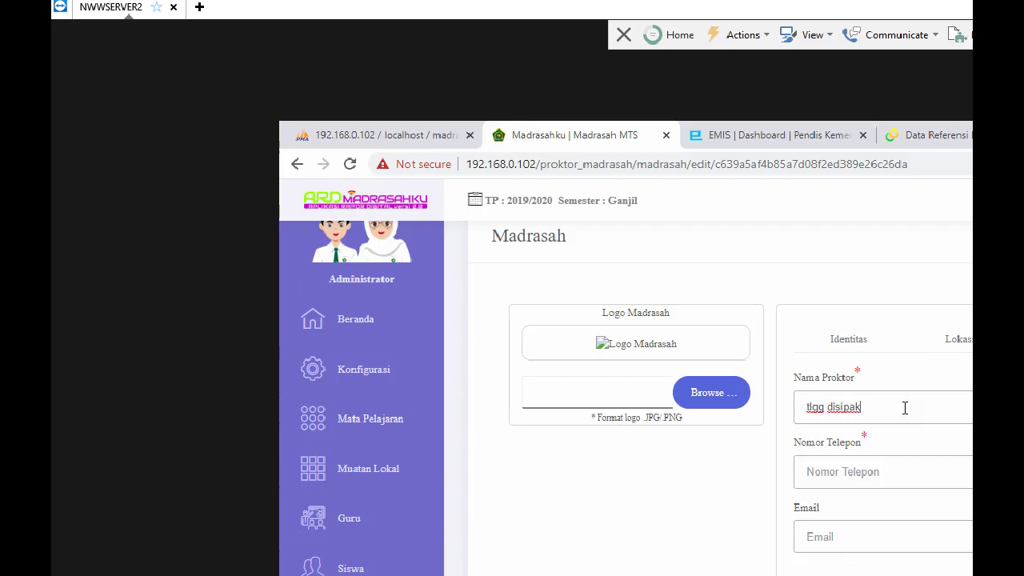
pyautogui.hotkey('ctrl', 'a')
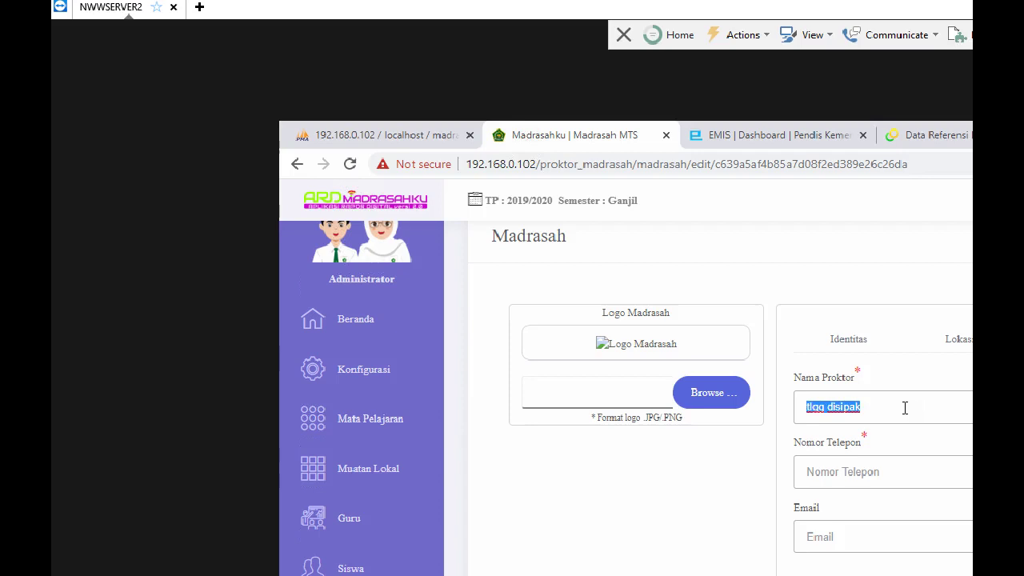
pyautogui.write('ega')
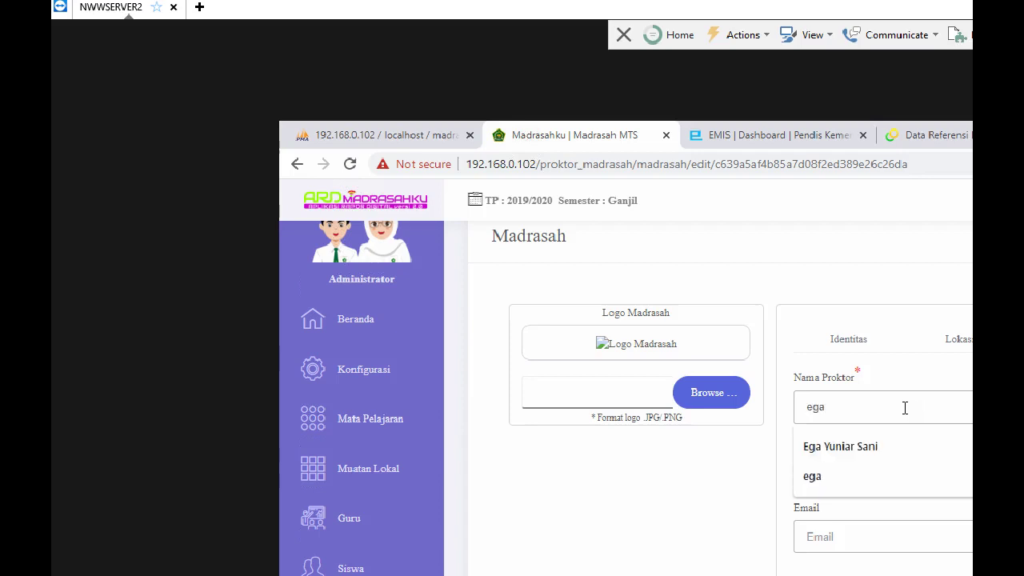
pyautogui.press('Down')
pyautogui.press('Return')
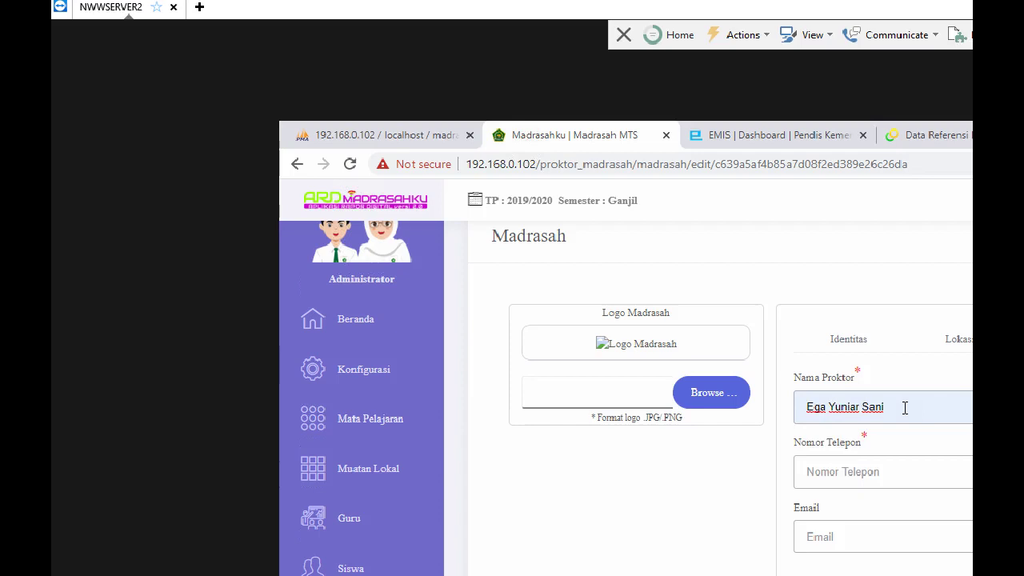
# Autofill the proctor's phone number and e-mail, then submit the form to save.
pyautogui.press('Tab')
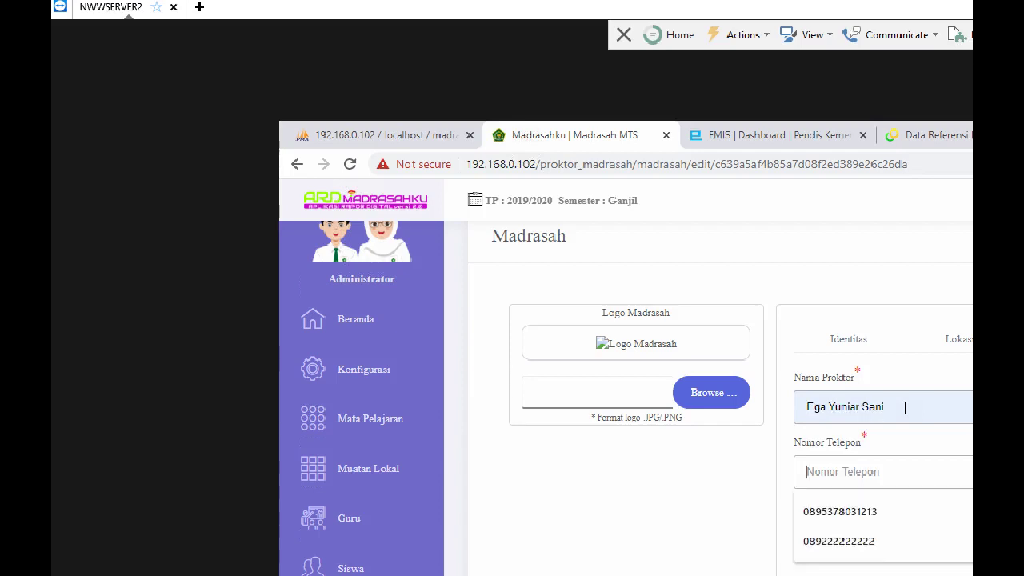
pyautogui.press('Down')
pyautogui.press('Return')
pyautogui.press('Tab')
pyautogui.press('Down')
pyautogui.press('Return')
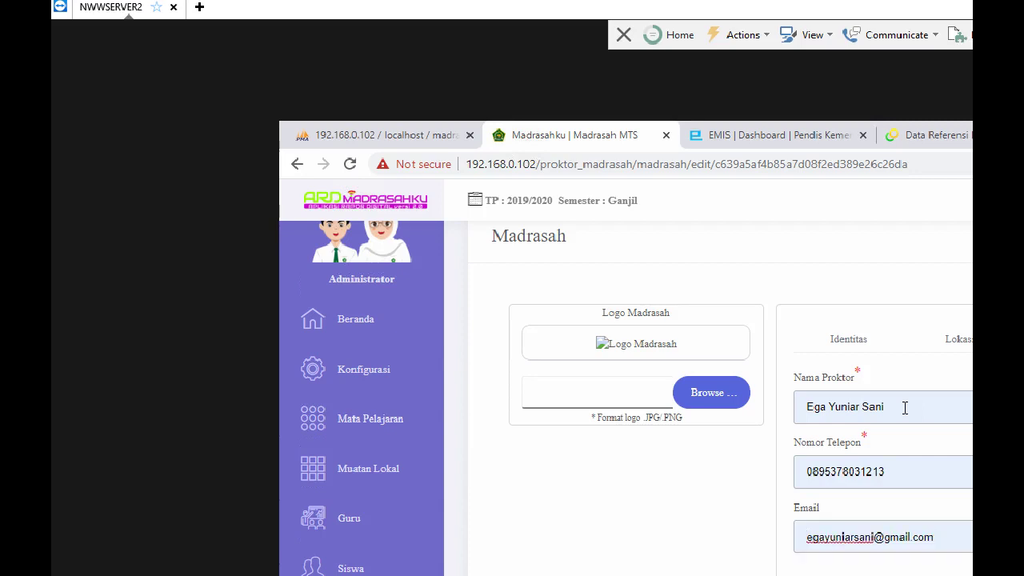
pyautogui.press('Return')
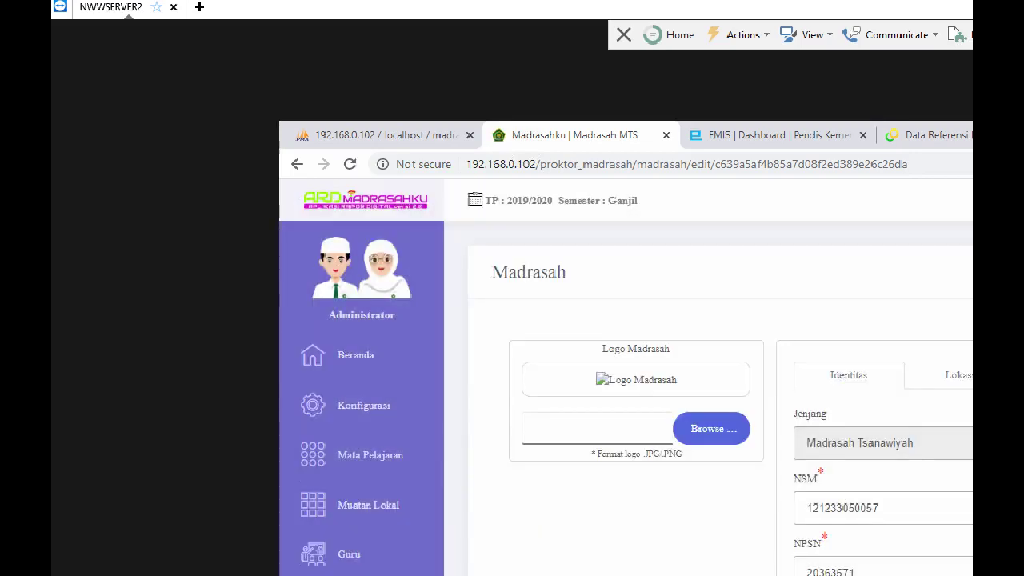
# Scroll down the Sinkron Data page and send the data with Kirim Data Madrasah.
pyautogui.scroll(-2, 708, 384)
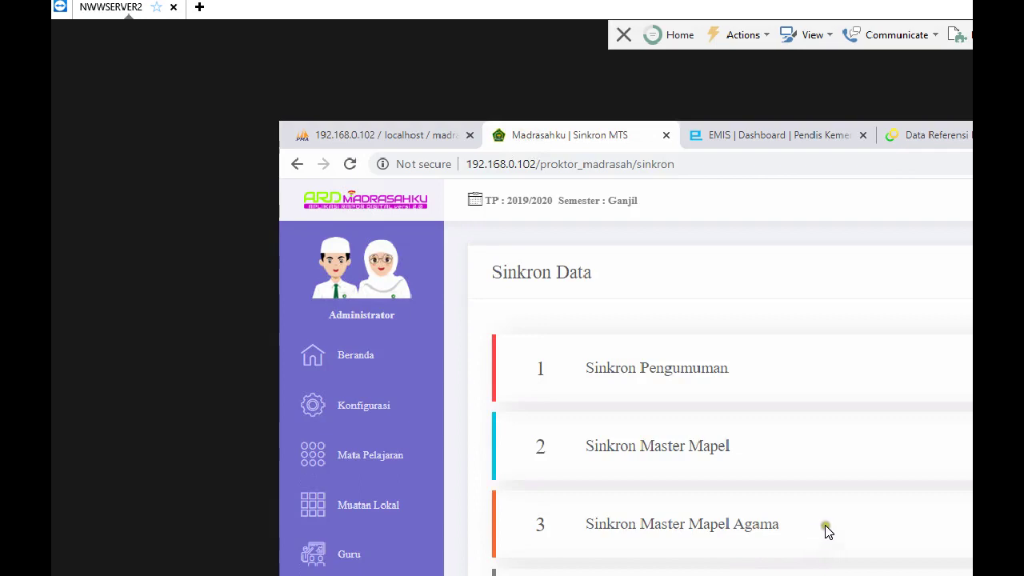
pyautogui.scroll(-2, 837, 512)
pyautogui.scroll(-1, 837, 512)
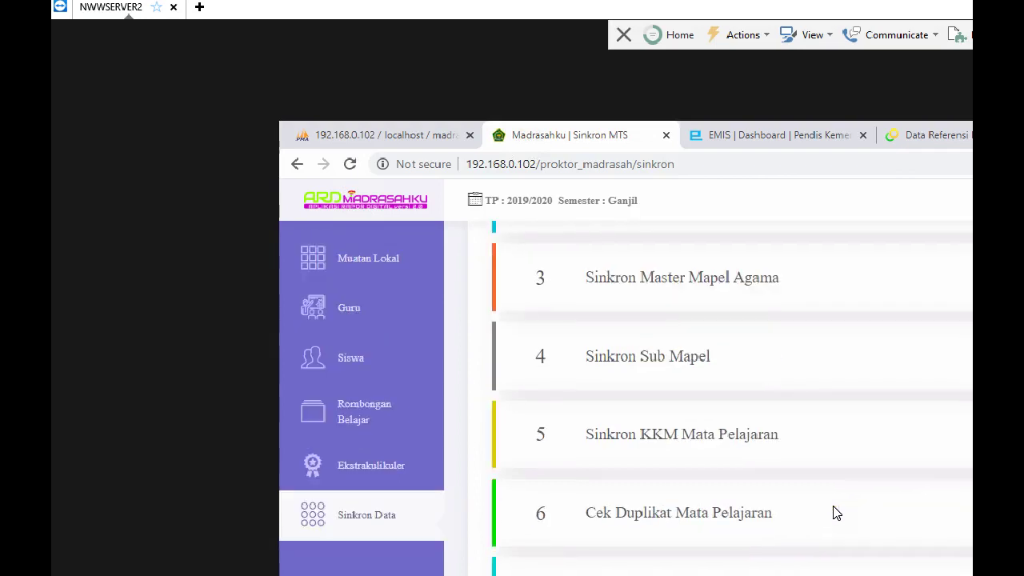
pyautogui.scroll(-3, 836, 513)
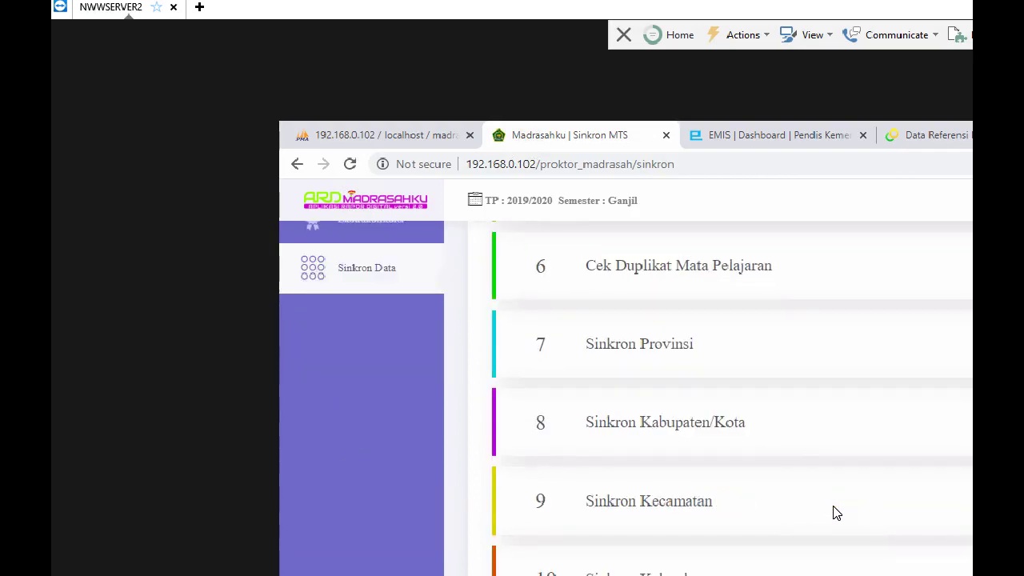
pyautogui.scroll(-2, 837, 513)
pyautogui.scroll(-1, 837, 513)
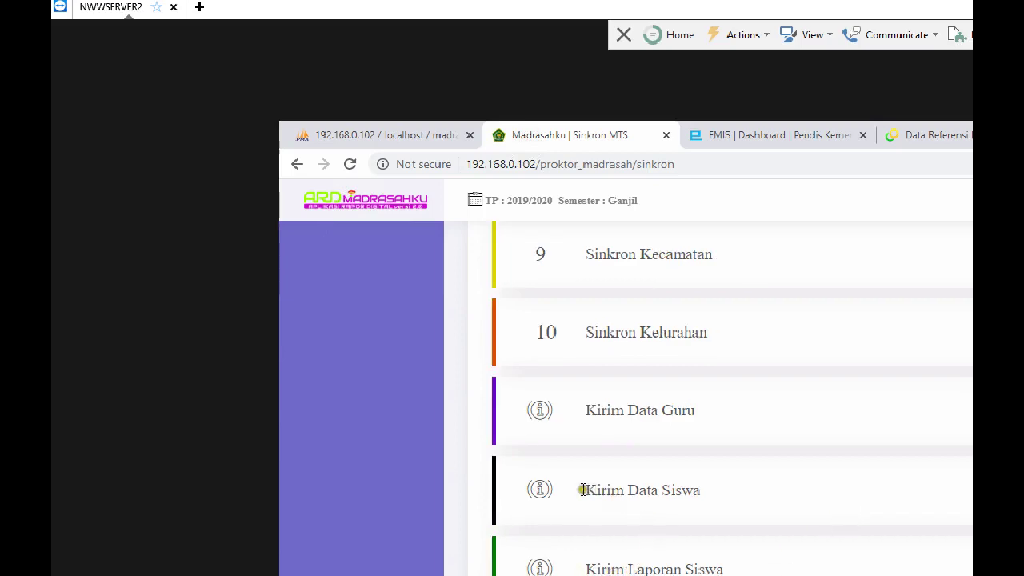
pyautogui.scroll(-2, 685, 485)
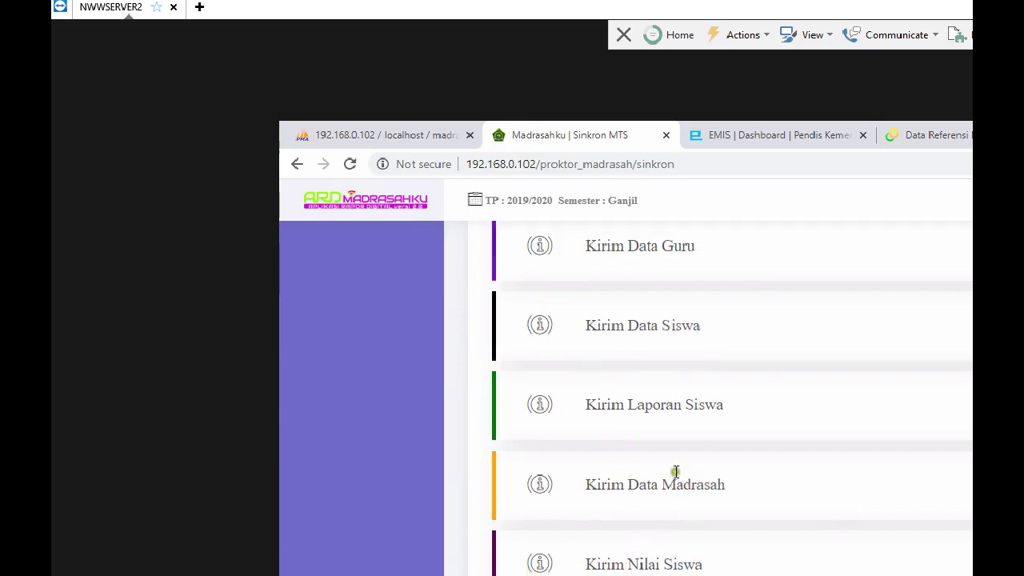
pyautogui.moveTo(588, 489); pyautogui.dragTo(744, 488)
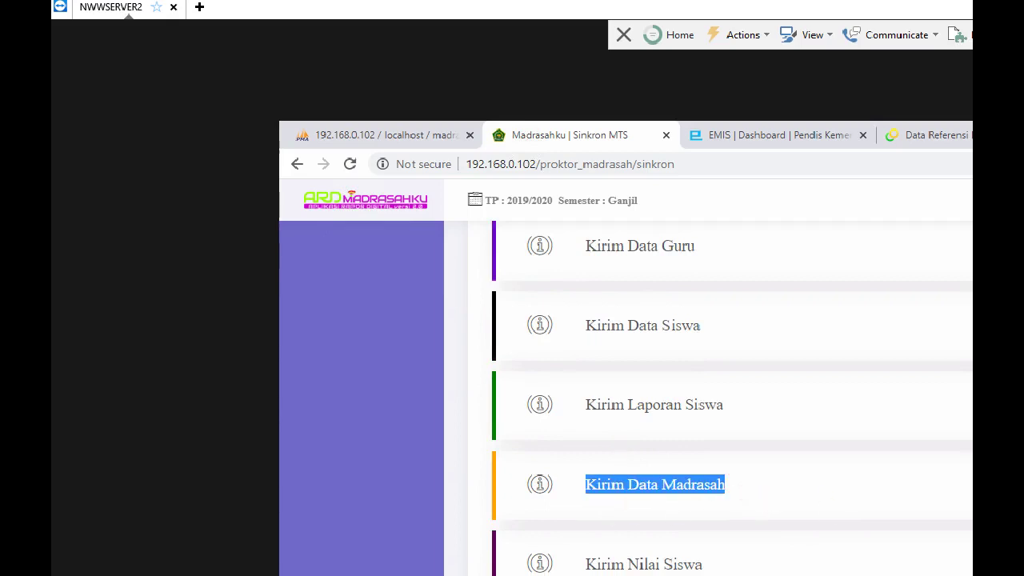
pyautogui.click(656, 485)
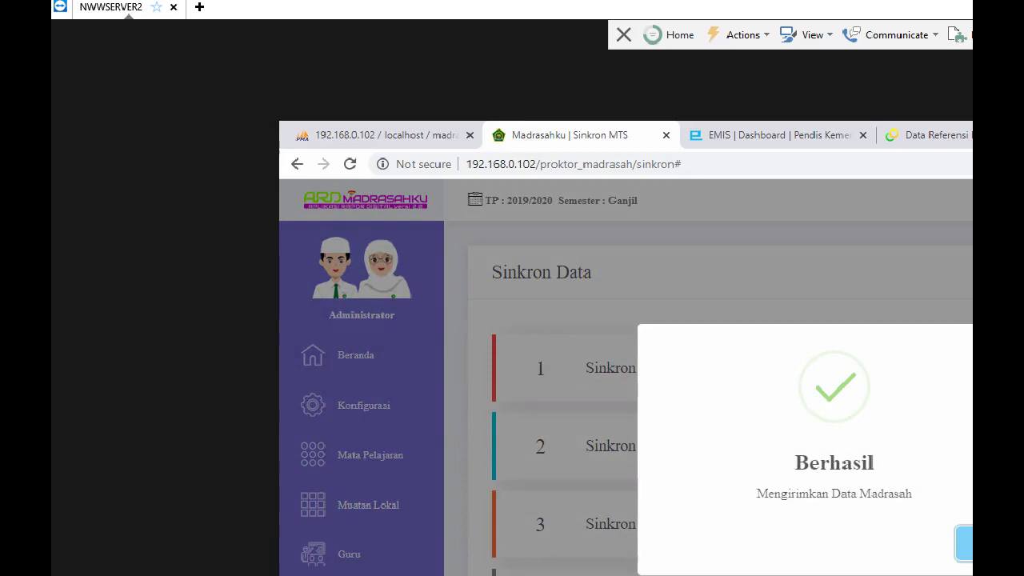
# Close the Berhasil dialog, scroll through the Sinkron Data list, and return to Notepad.
pyautogui.scroll(-2, 623, 400)
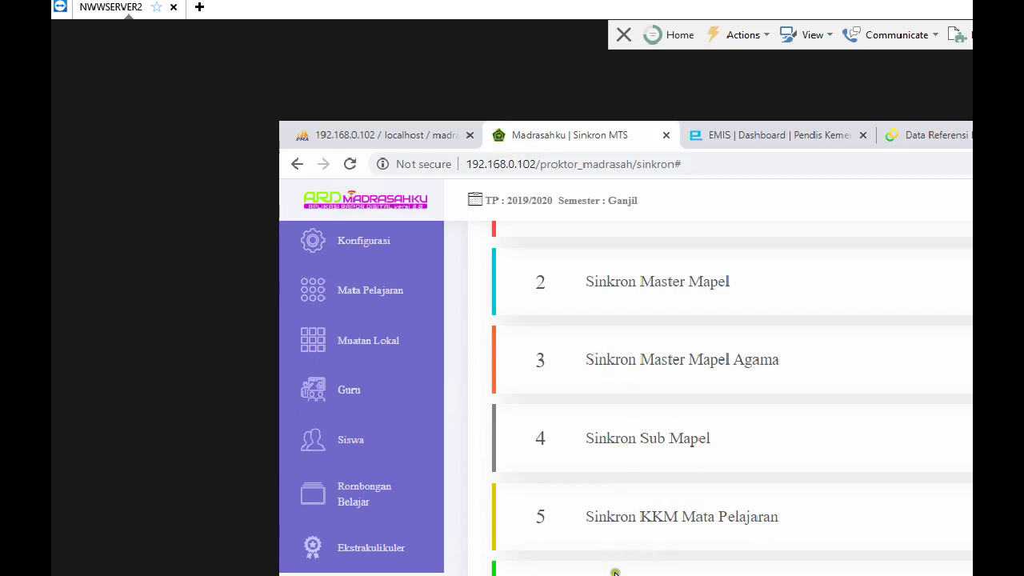
pyautogui.scroll(-1, 640, 558)
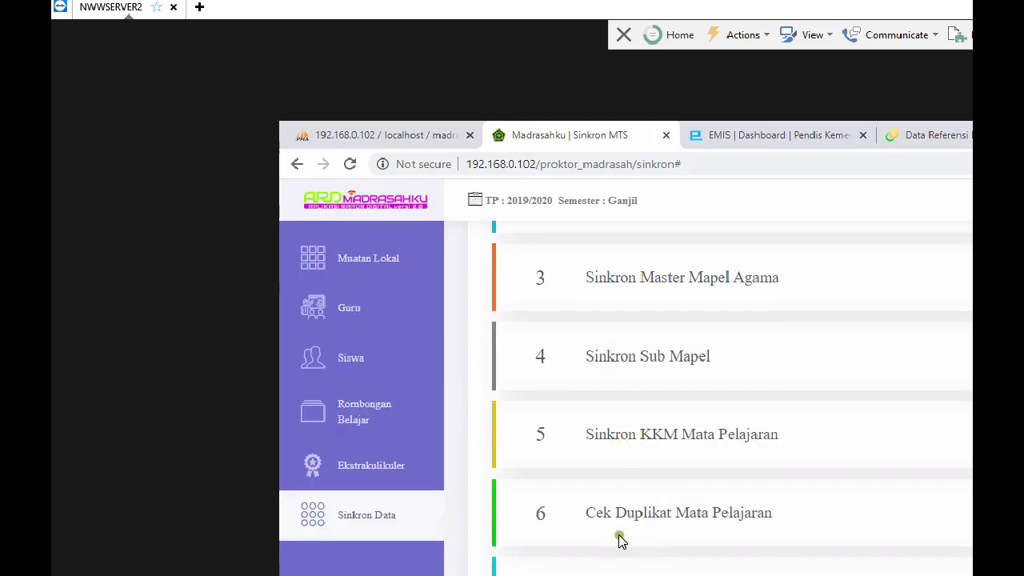
pyautogui.click(623, 528)
pyautogui.scroll(1, 704, 533)
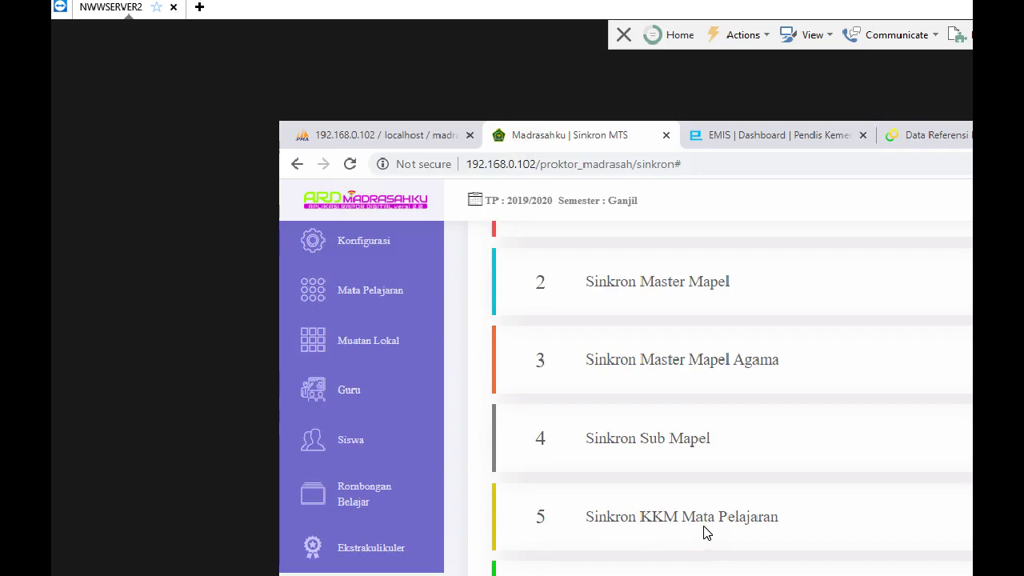
pyautogui.scroll(-1, 703, 534)
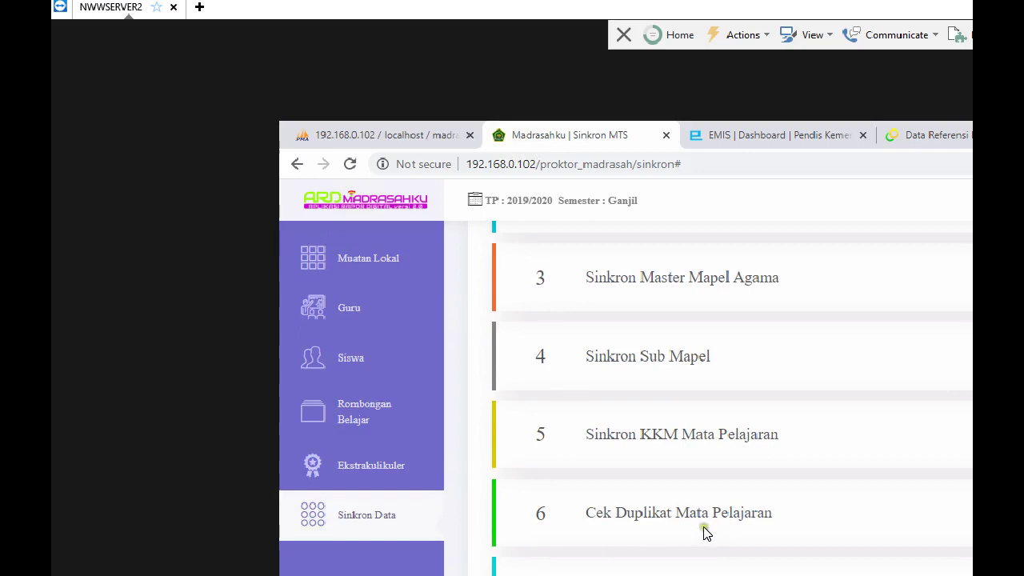
pyautogui.scroll(-2, 705, 532)
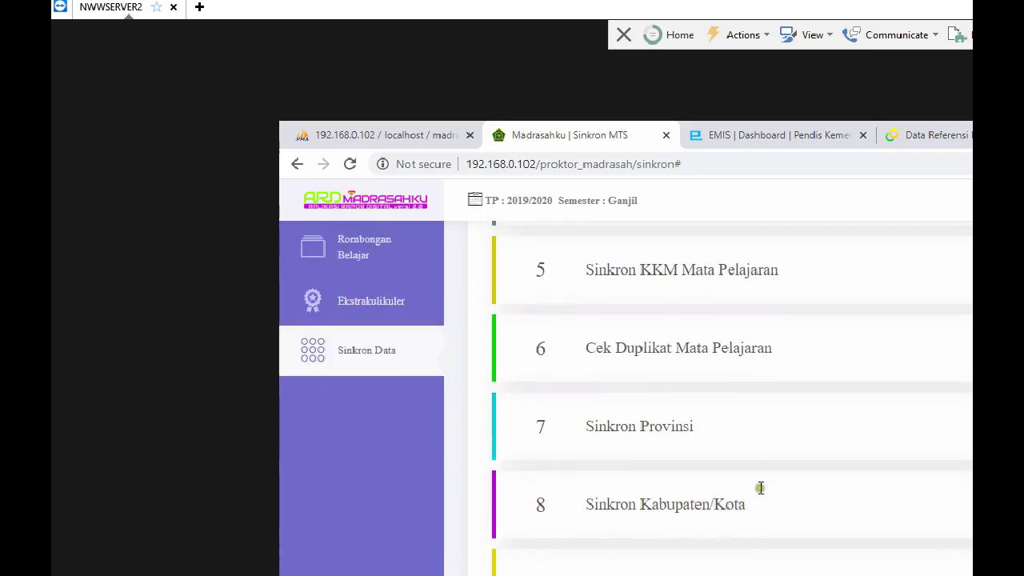
pyautogui.scroll(1, 899, 485)
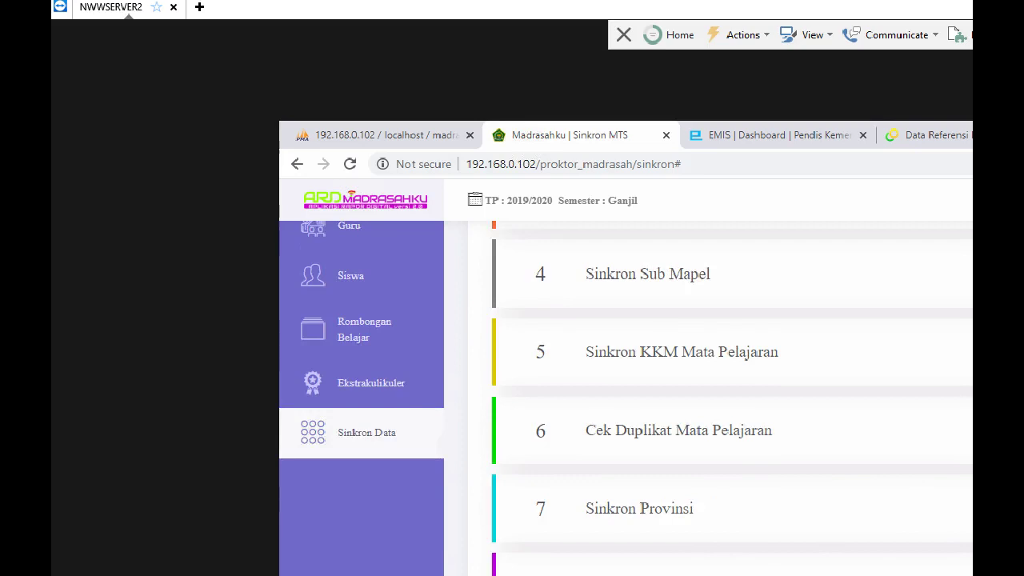
pyautogui.click(752, 575)
# Note that the Kanwil account password comes from the central server and data sending may fail.
pyautogui.write('utk akun p')
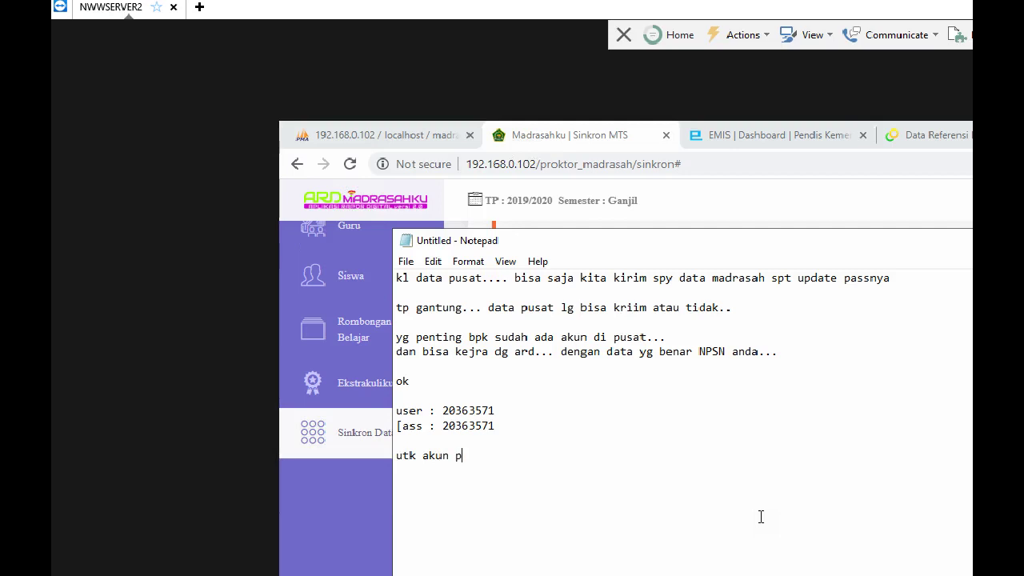
pyautogui.press('BackSpace')
pyautogui.write('bpk yg dr kanwil.. itu pass')
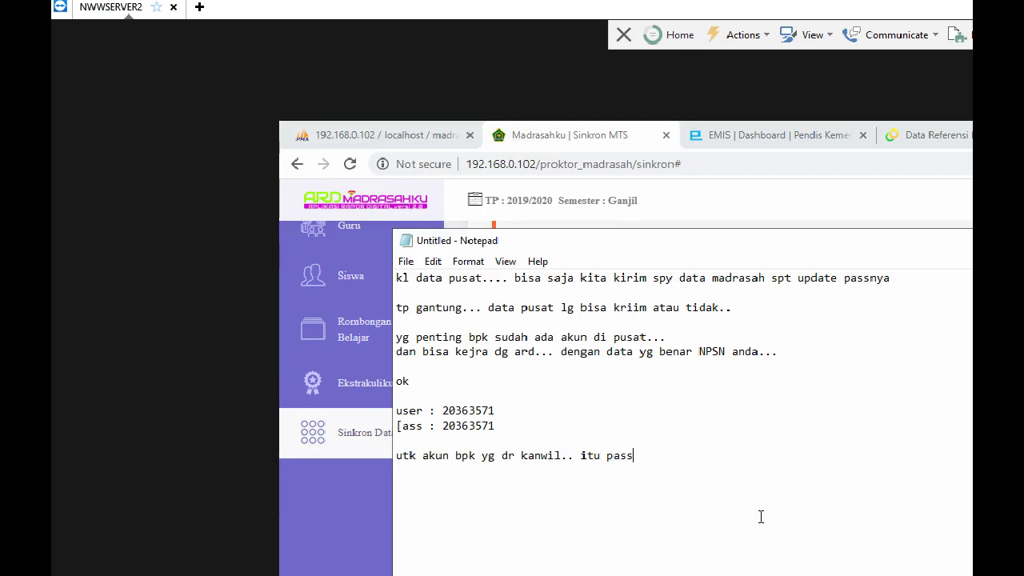
pyautogui.write(' nya kan utk login')
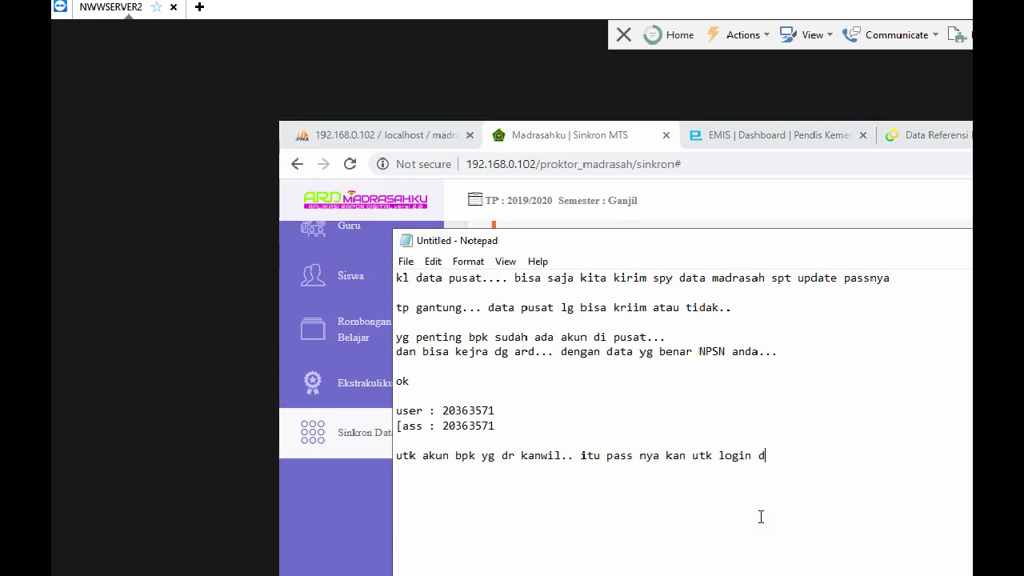
pyautogui.write(' fresh ambil dr pusat. nah ')
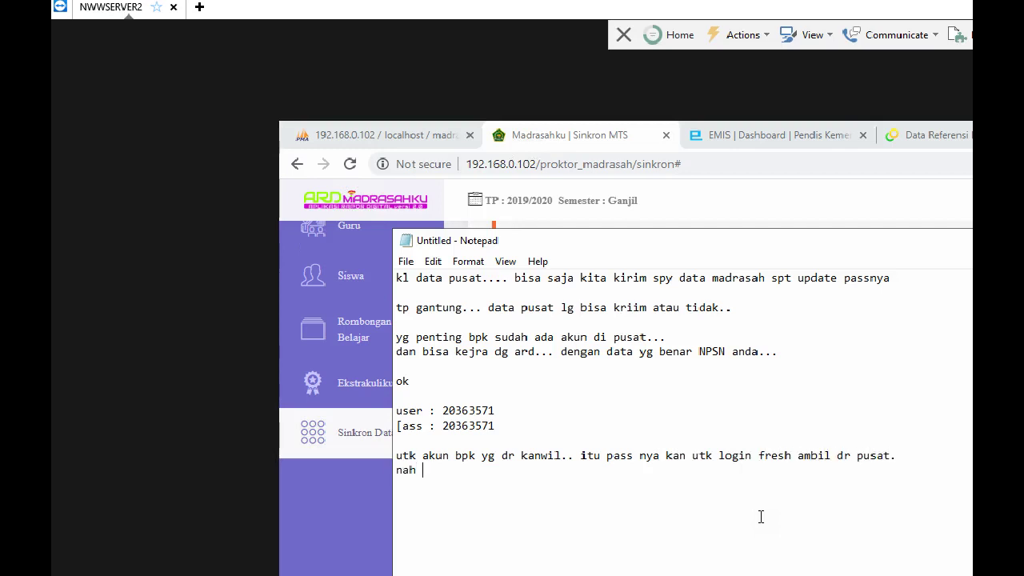
pyautogui.write('ini sptunya pusat juga lg ')
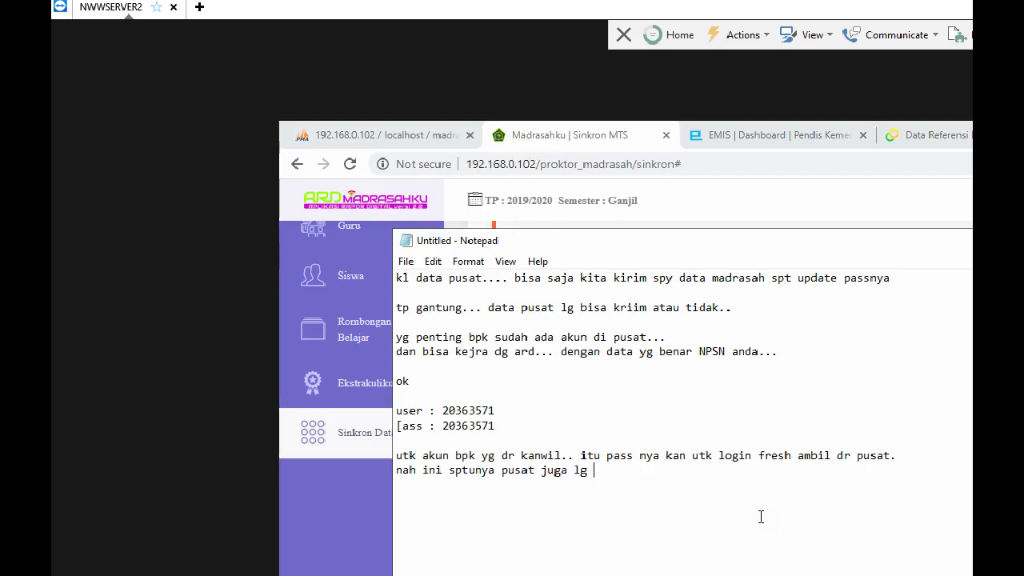
pyautogui.write('ga bisa kirim data....')
pyautogui.press('Return')
pyautogui.write('co')
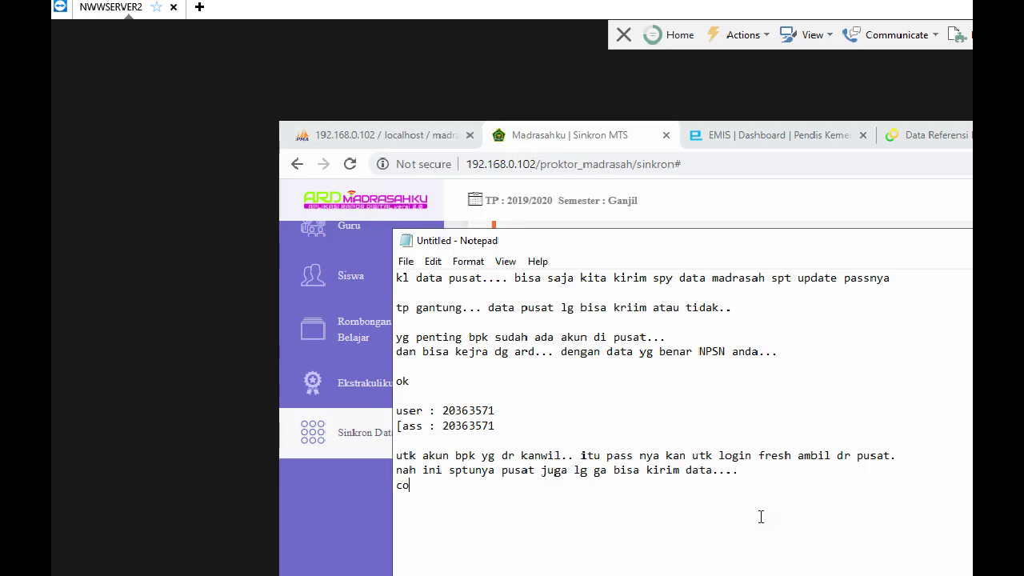
pyautogui.write('ntohnya update blm ada dl')
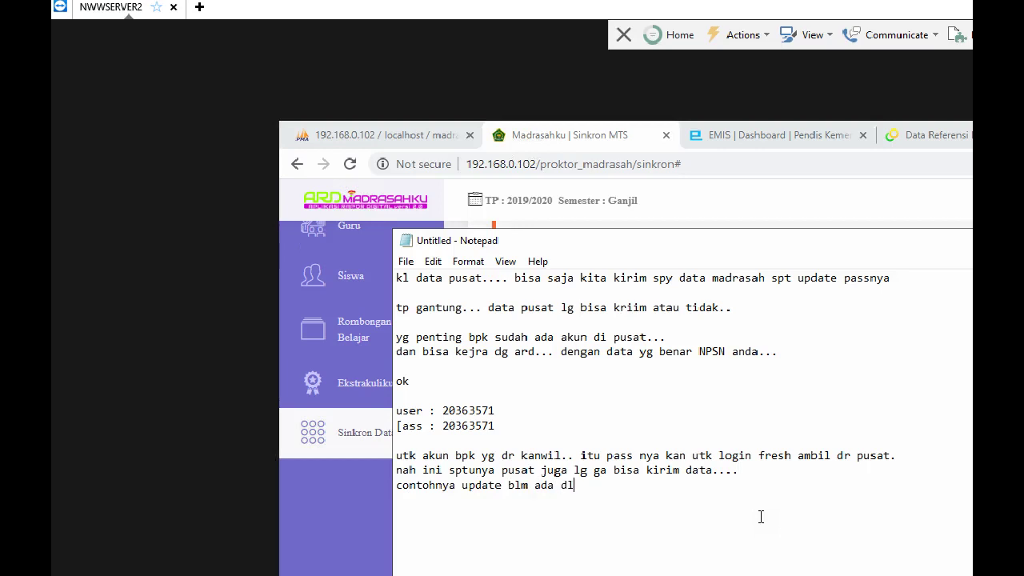
pyautogui.write('l..  kl berhasil. nnti bisa kriim')
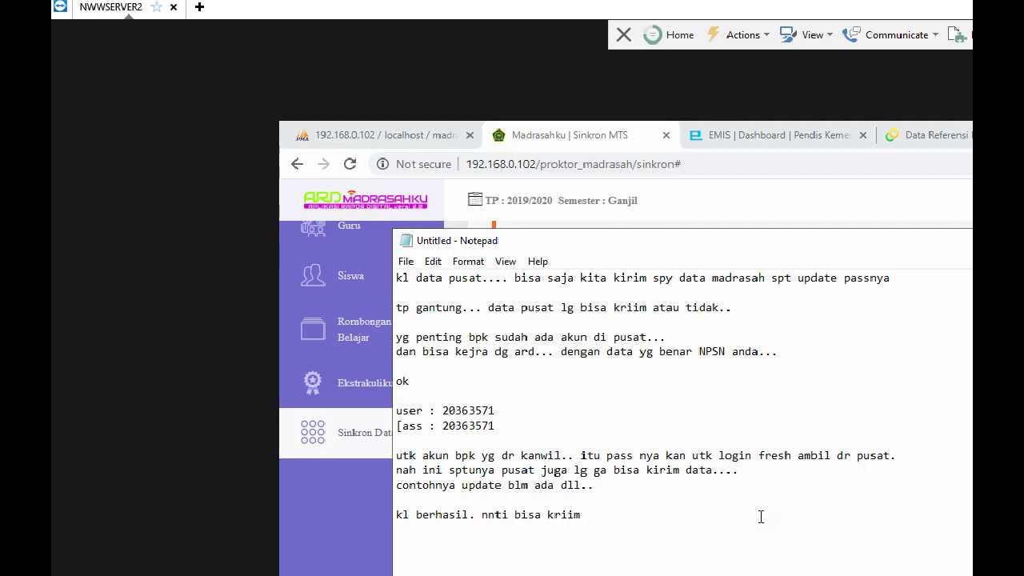
pyautogui.write(' data madrasah spt')
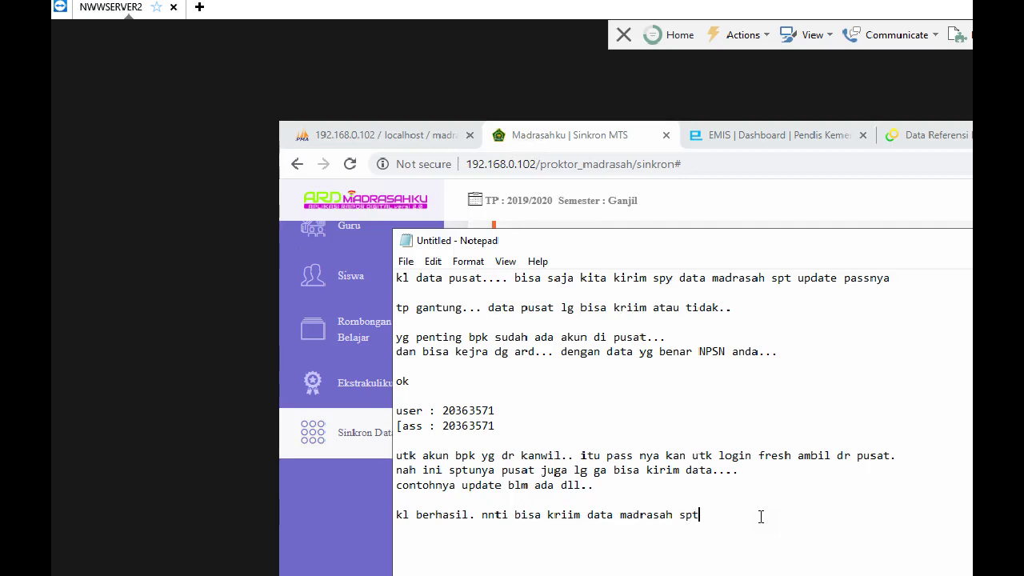
pyautogui.write(' bisa lgoin.. kl pun tidak.. tidak masalah')
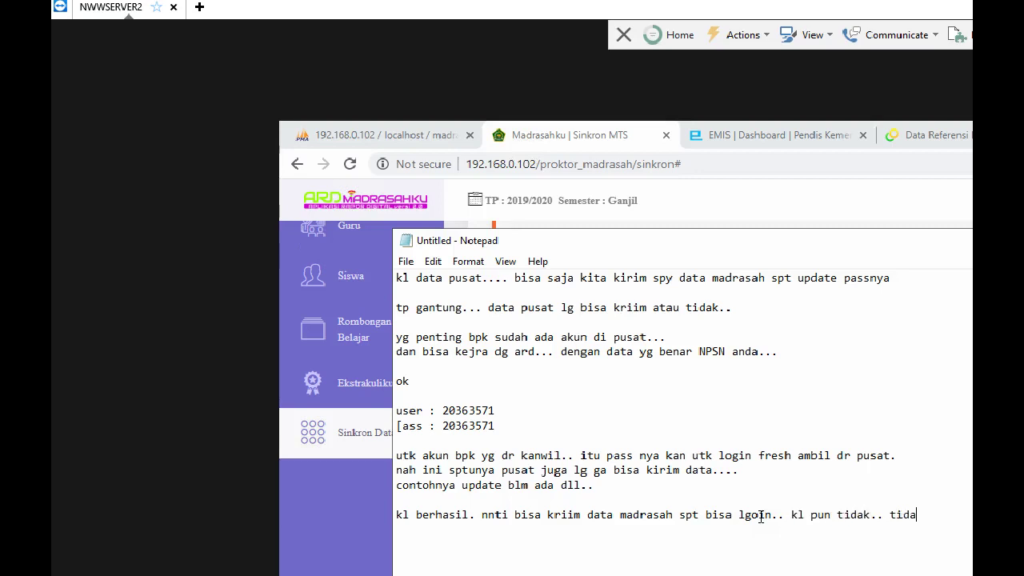
pyautogui.write('penting bpk bisa login di vdi utk')
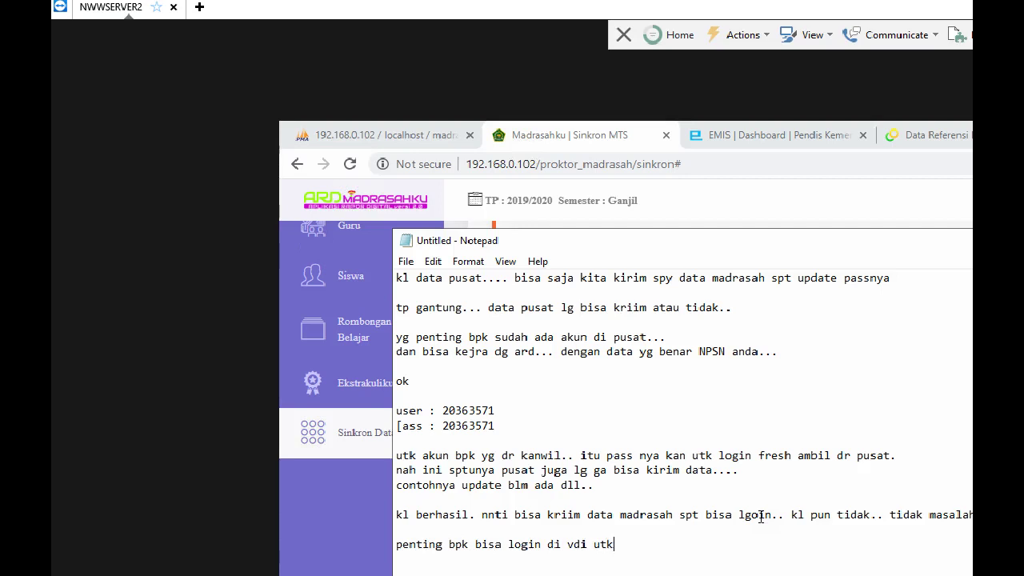
pyautogui.write(' rapotan dan bisa kriim data...')
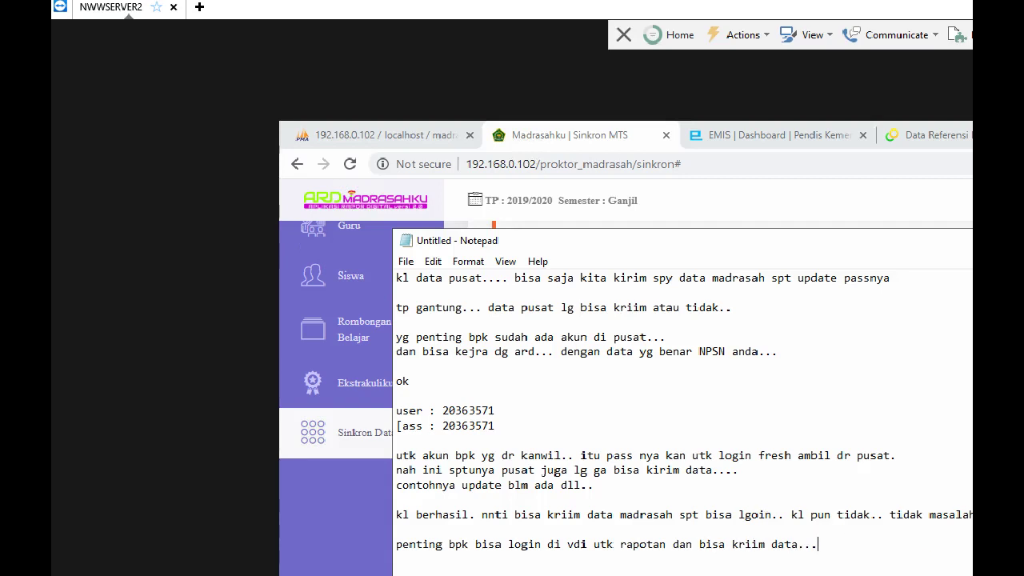
pyautogui.hotkey('alt', 'Tab')
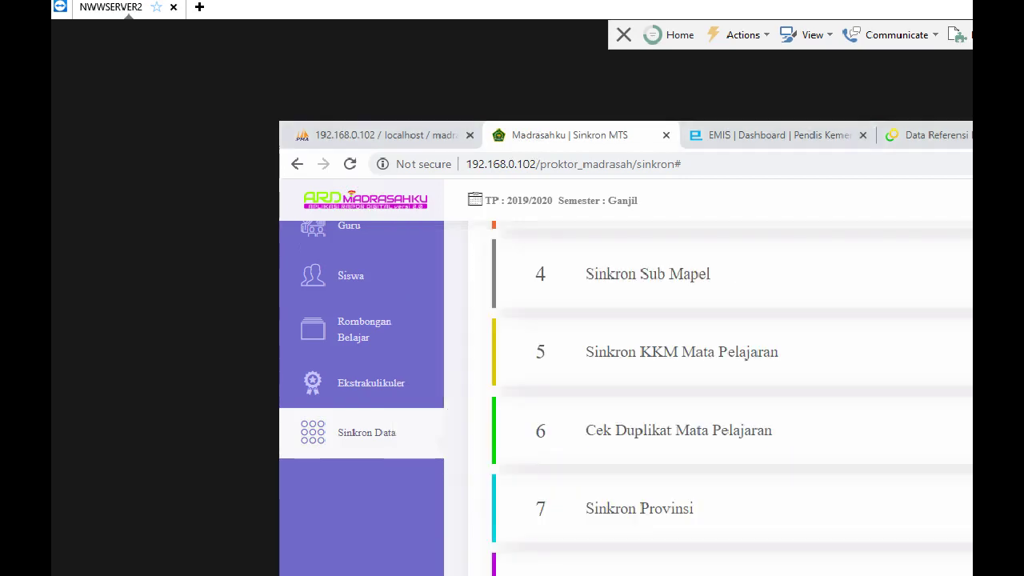
# Add the note that ARD setup must go in stages, and move Notepad aside to uncover the browser.
pyautogui.scroll(-2, 920, 572)
pyautogui.scroll(-1, 920, 572)
pyautogui.scroll(6, 920, 572)
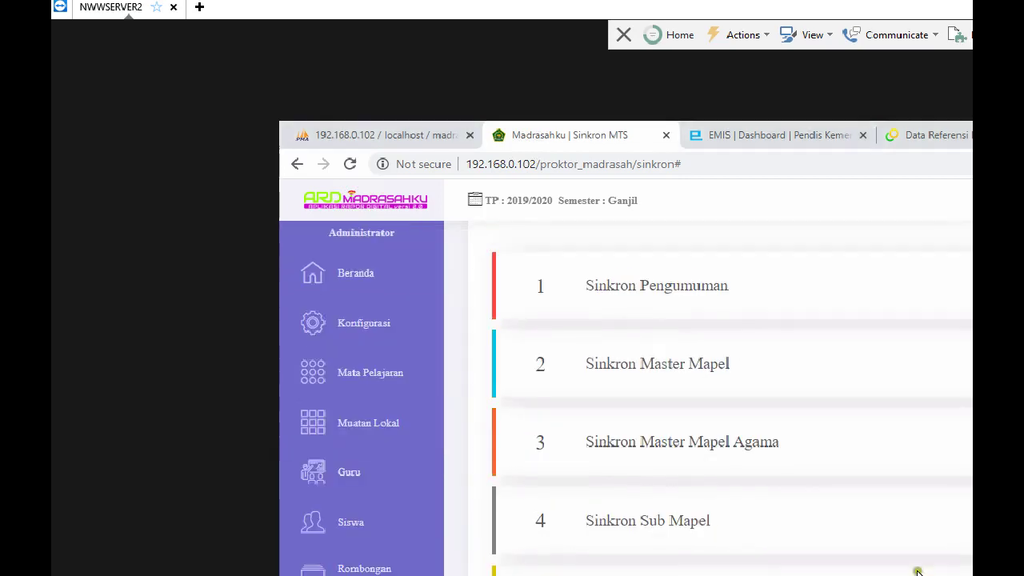
pyautogui.hotkey('alt', 'Tab')
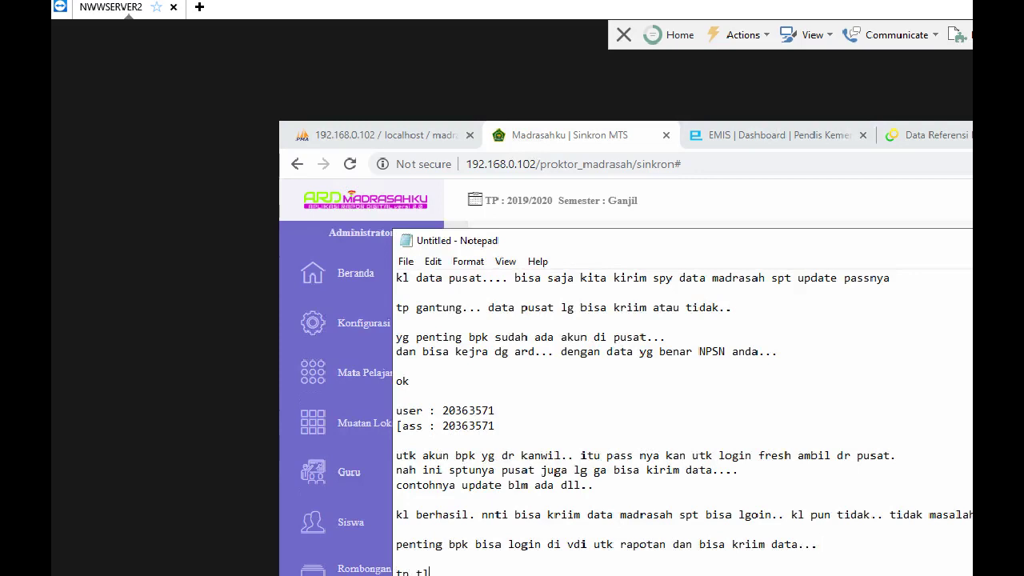
pyautogui.write('taha[ap ard hrs bernner dl..')
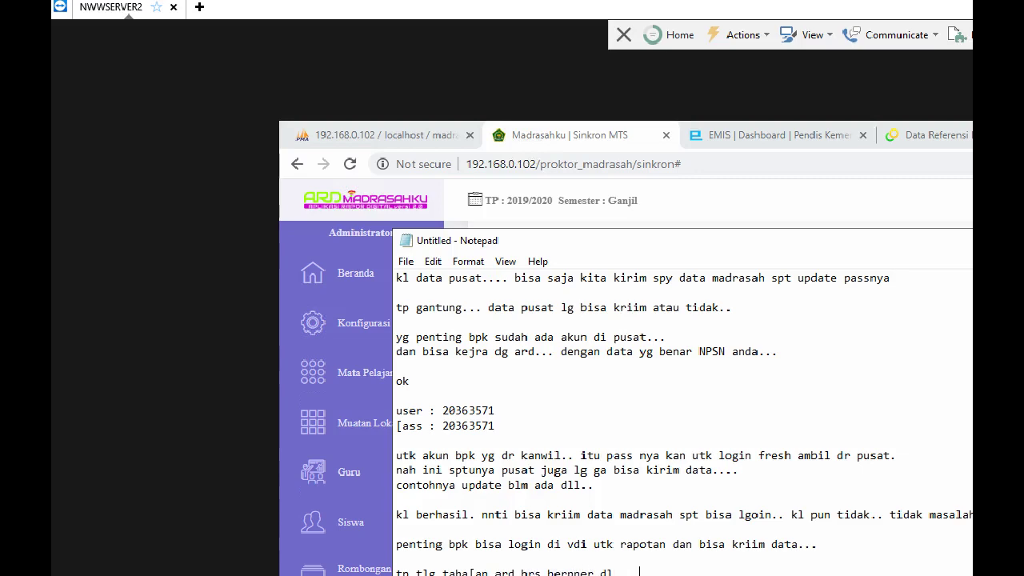
pyautogui.moveTo(821, 244); pyautogui.dragTo(1023, 187)
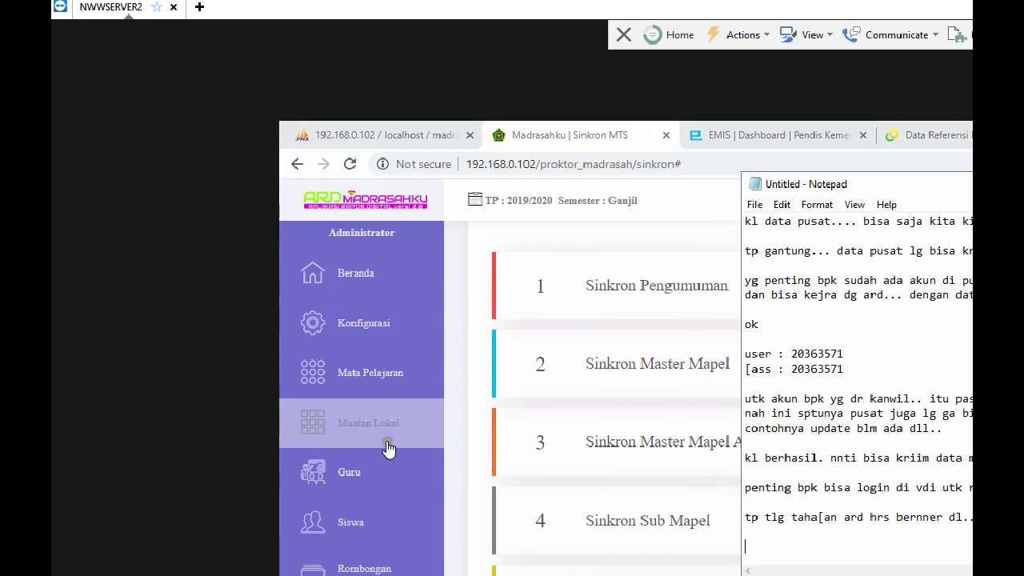
# Set the active semester to Semester Genap in Konfigurasi Semester and confirm.
pyautogui.scroll(1, 389, 448)
pyautogui.moveTo(392, 408)
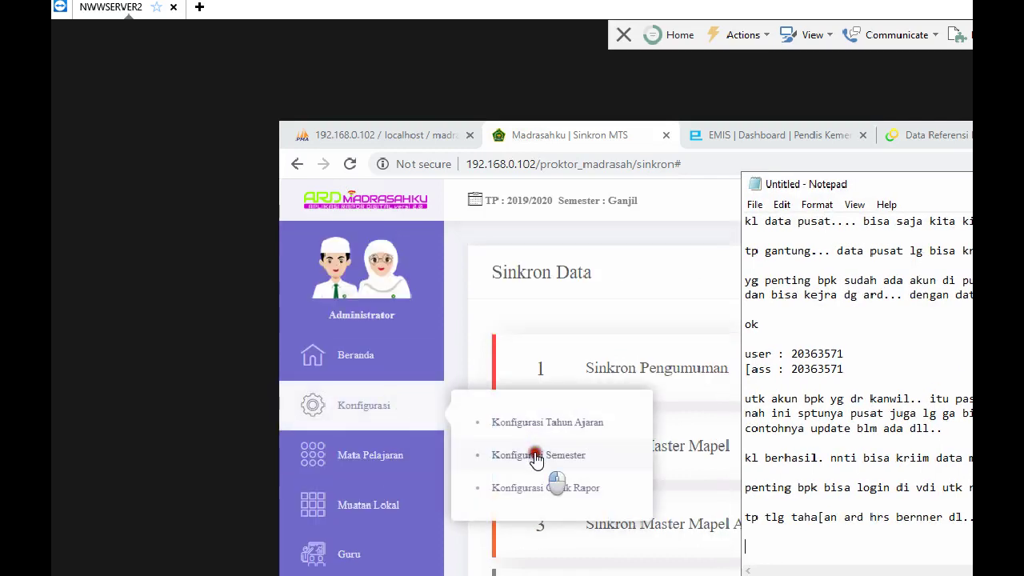
pyautogui.click(536, 455)
pyautogui.click(659, 360)
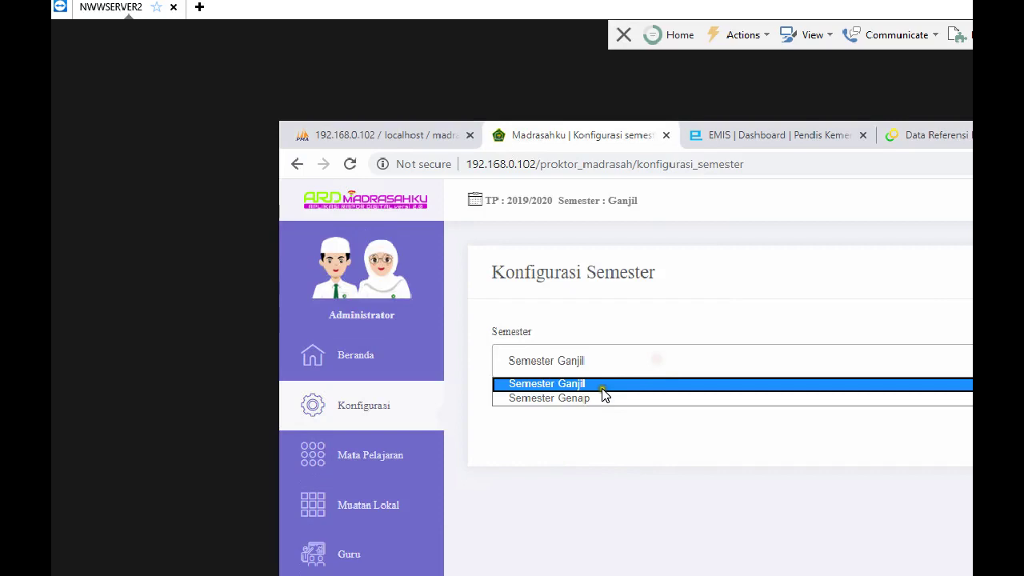
pyautogui.click(588, 395)
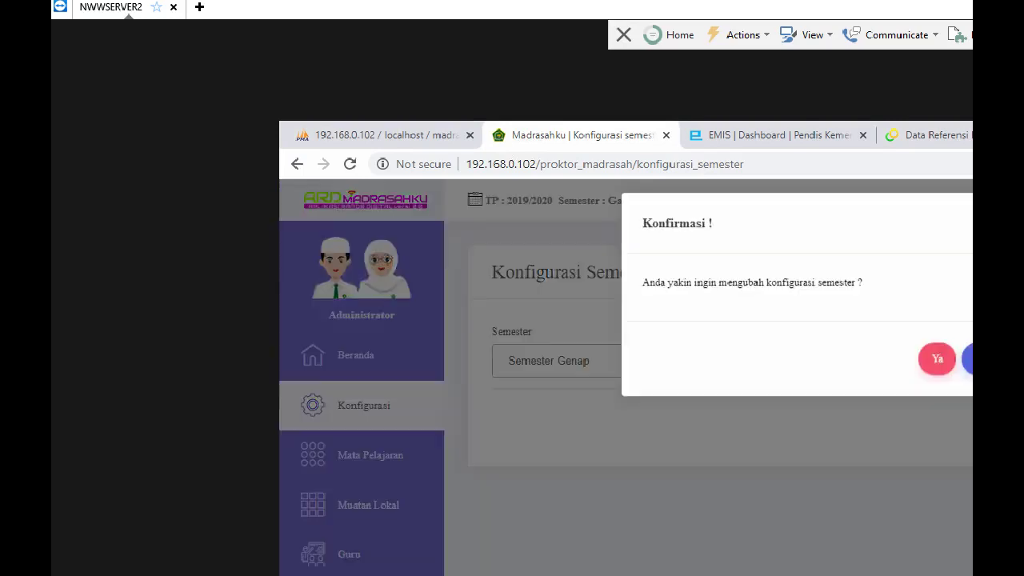
pyautogui.click(932, 365)
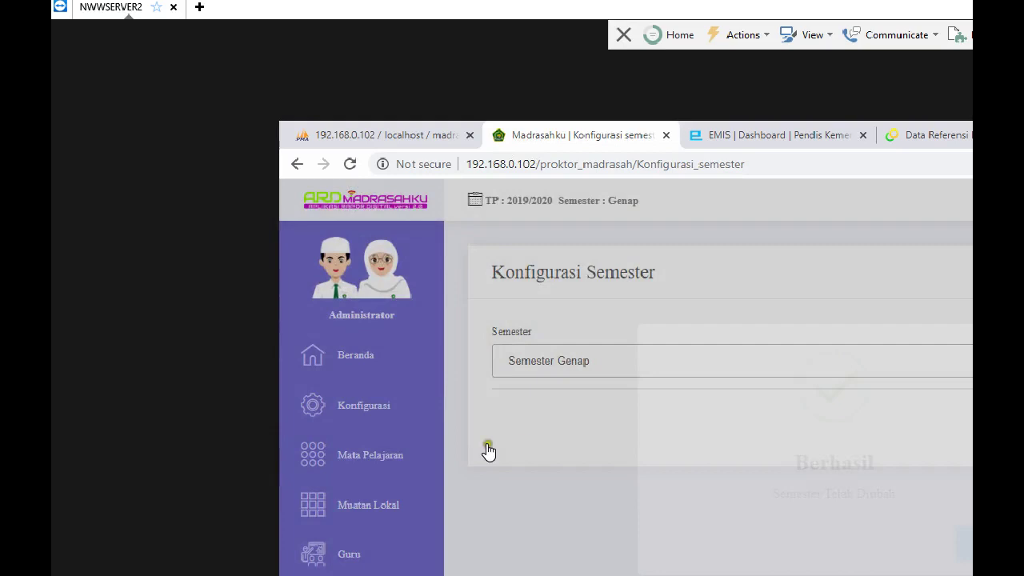
# Save Tahun Ajaran 2019/2020 in Konfigurasi Tahun Ajaran and dismiss the success message.
pyautogui.moveTo(365, 424)
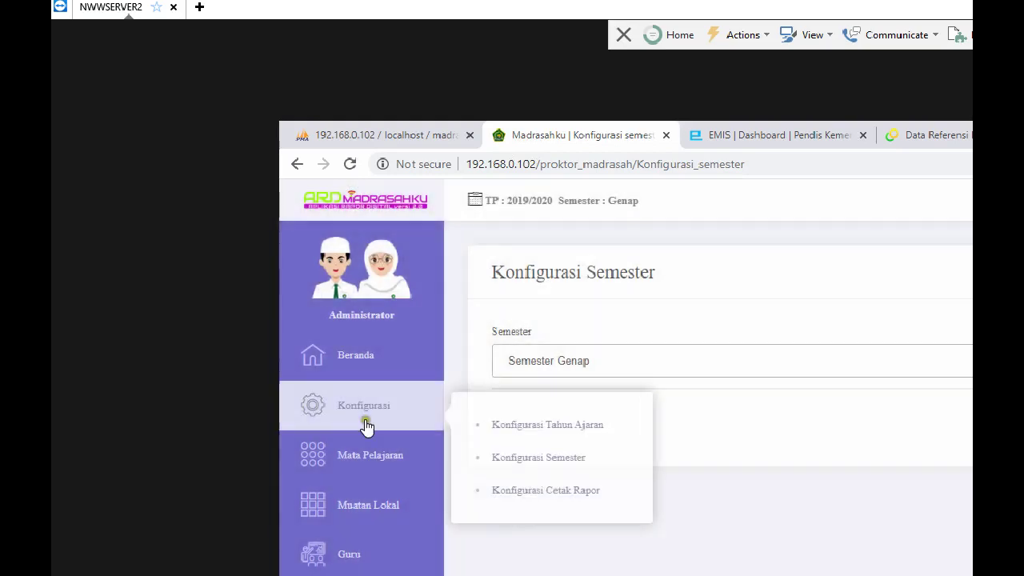
pyautogui.click(563, 424)
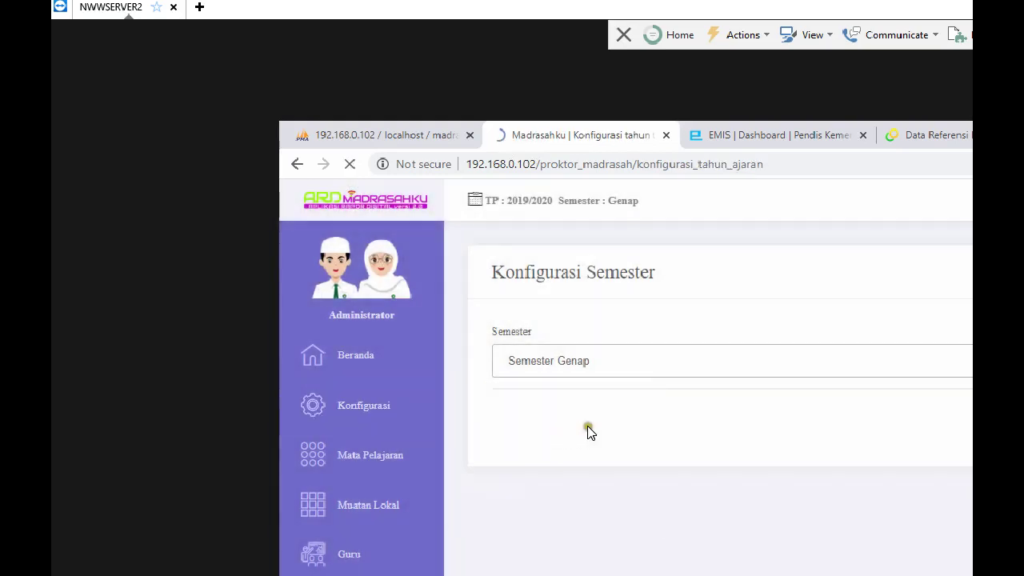
pyautogui.click(652, 365)
pyautogui.click(651, 365)
pyautogui.click(971, 423)
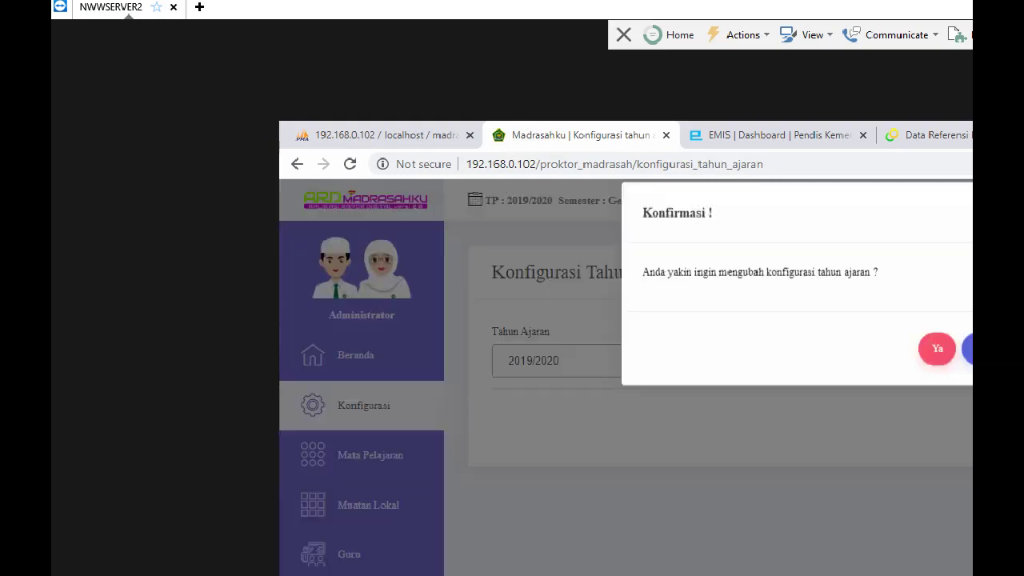
pyautogui.click(942, 368)
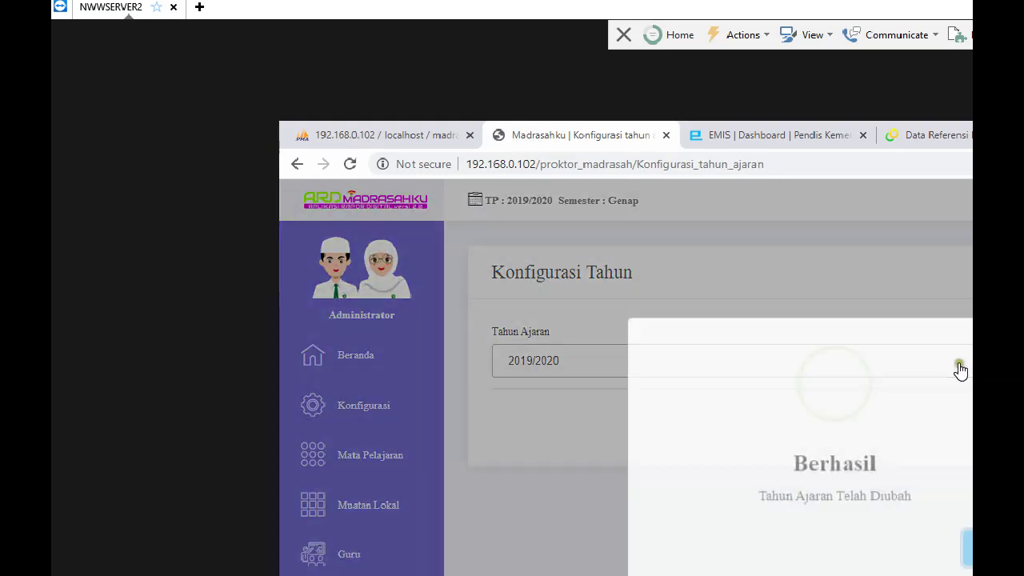
pyautogui.click(707, 454)
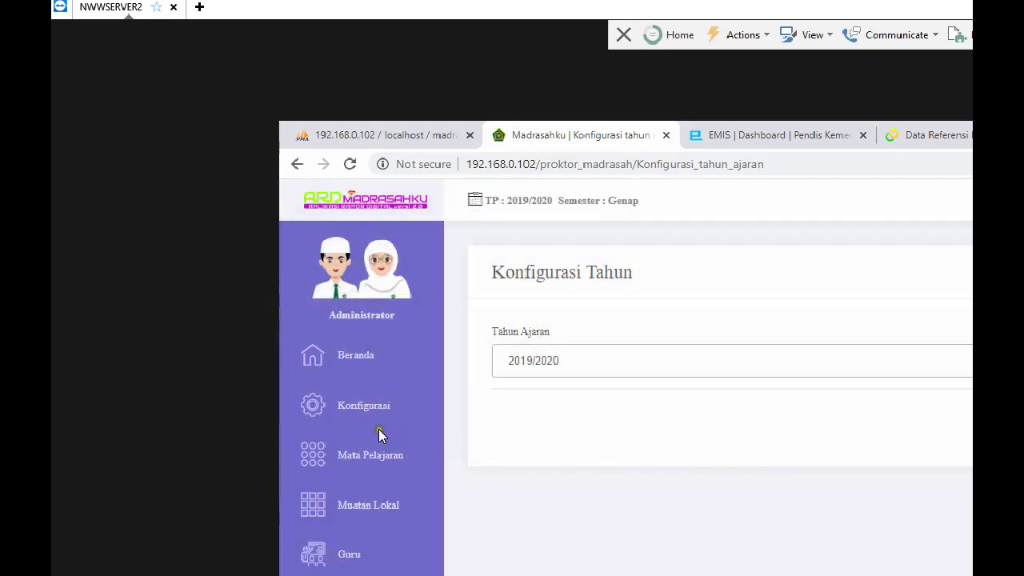
# Browse the Mata Pelajaran subject table for grades 7 to 9, then return to the notes.
pyautogui.click(373, 462)
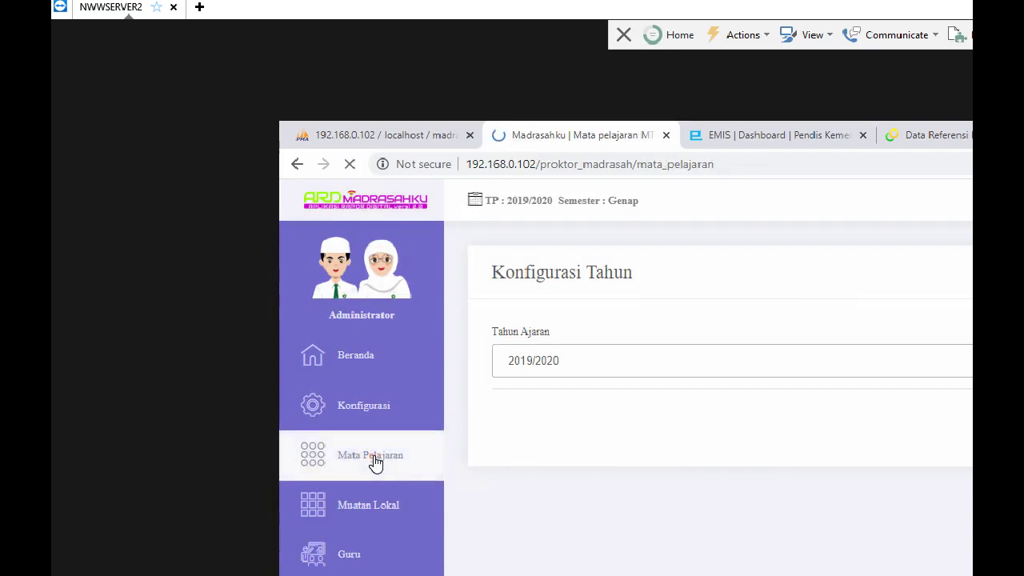
pyautogui.scroll(-3, 960, 486)
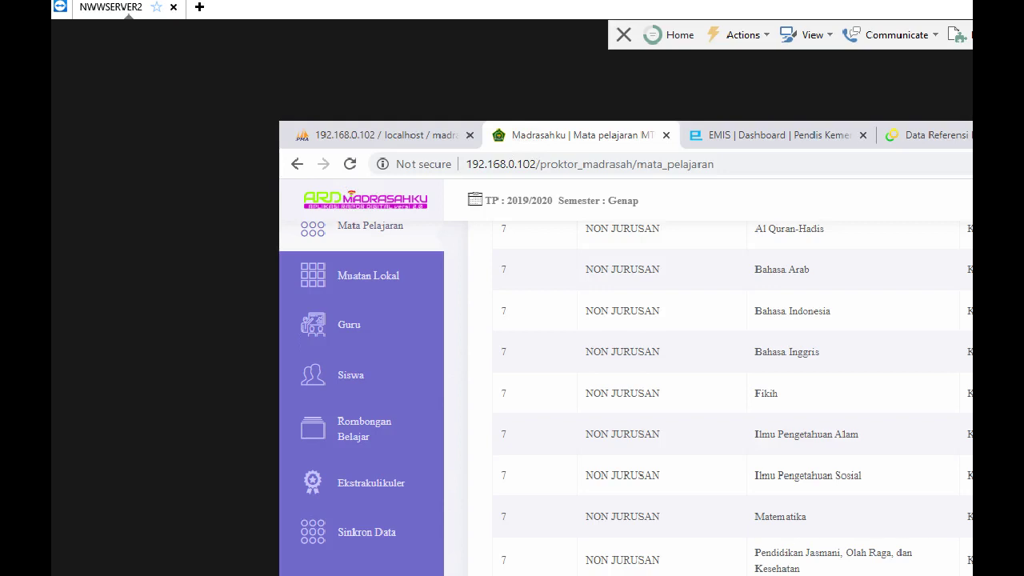
pyautogui.scroll(-5, 732, 396)
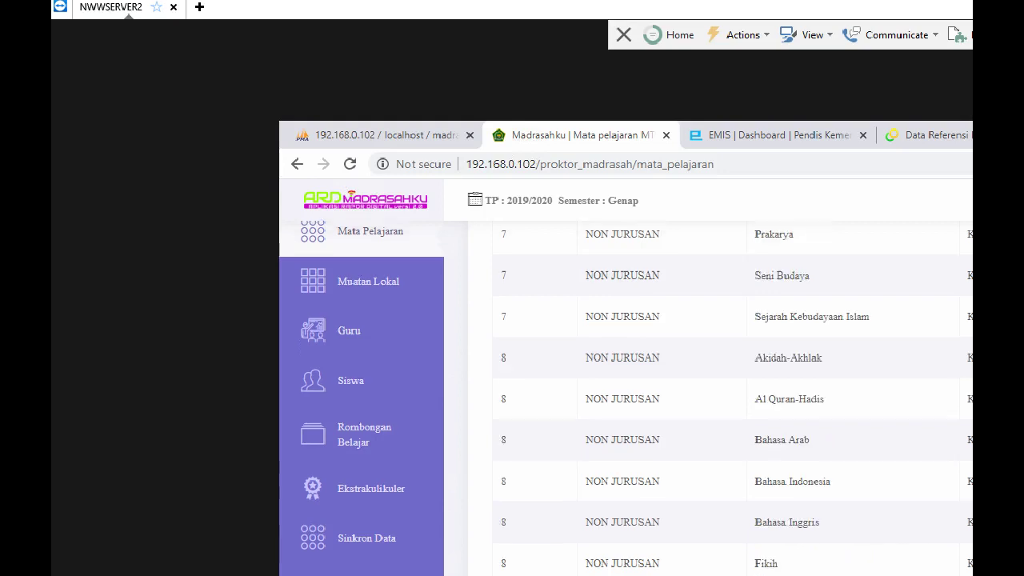
pyautogui.scroll(-5, 732, 396)
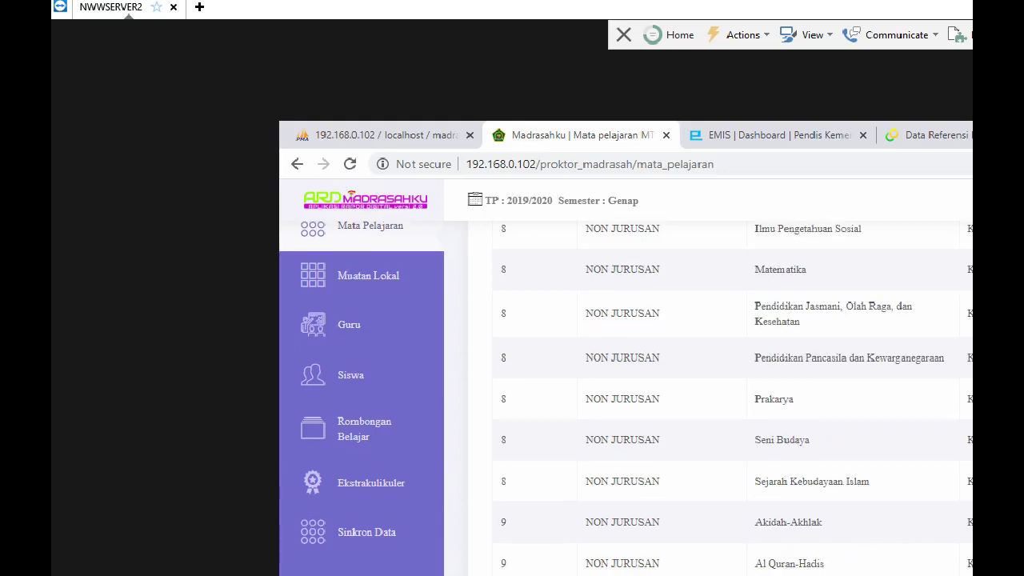
pyautogui.scroll(10, 732, 396)
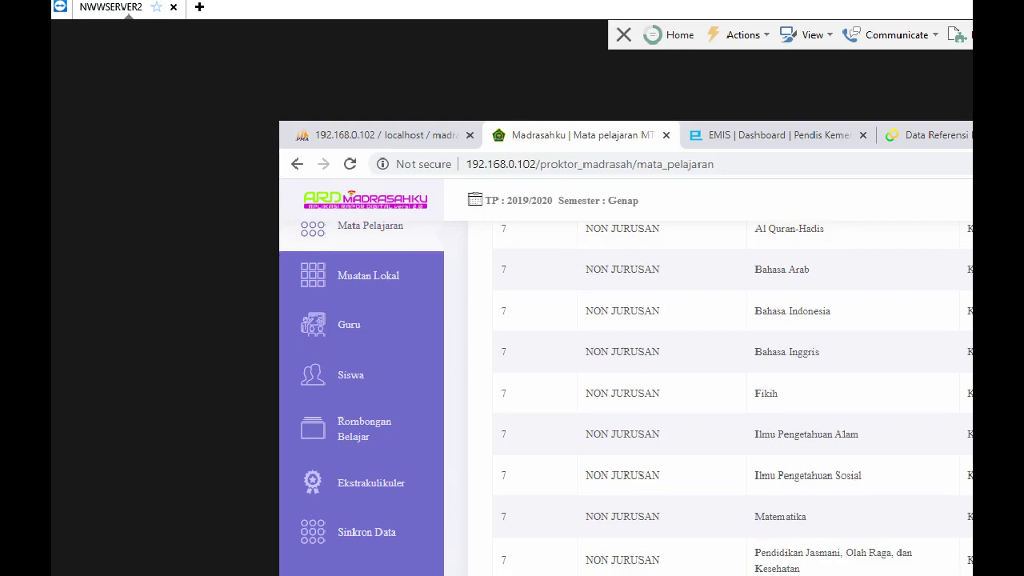
pyautogui.scroll(3, 732, 396)
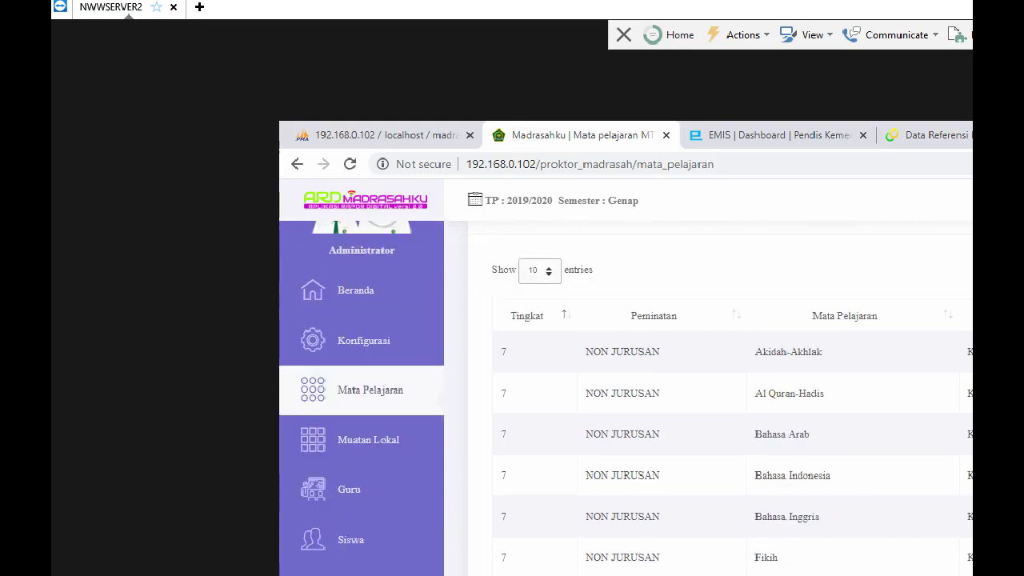
pyautogui.hotkey('alt', 'Tab')
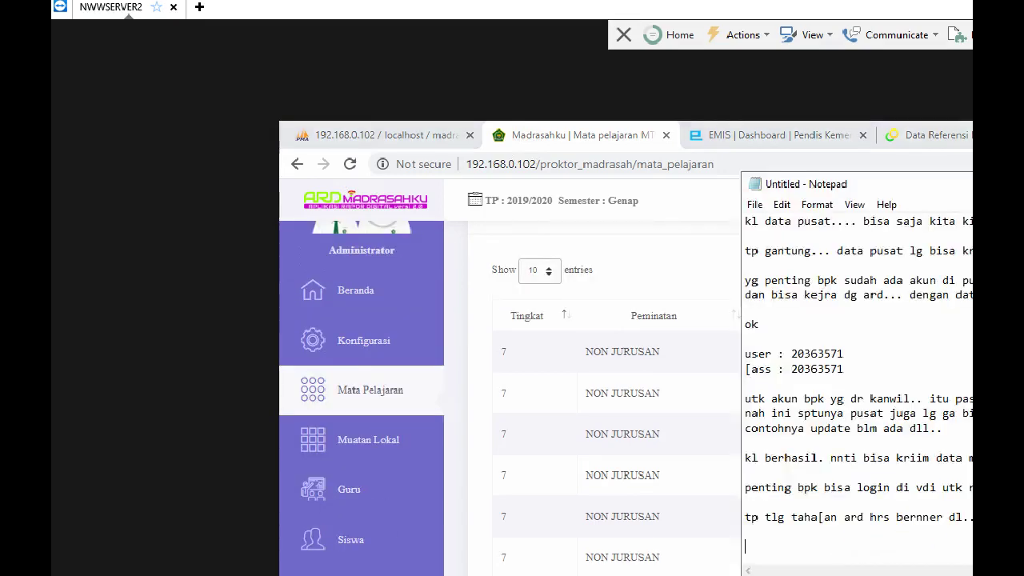
# Type the 'tahap...' heading followed by '1. configurasi smt dan thn ajaran'.
pyautogui.click(744, 503)
pyautogui.write('tahapn')
pyautogui.hotkey('ctrl', 'z')
pyautogui.click(896, 551)
pyautogui.write('tahap...')
pyautogui.press('Return')
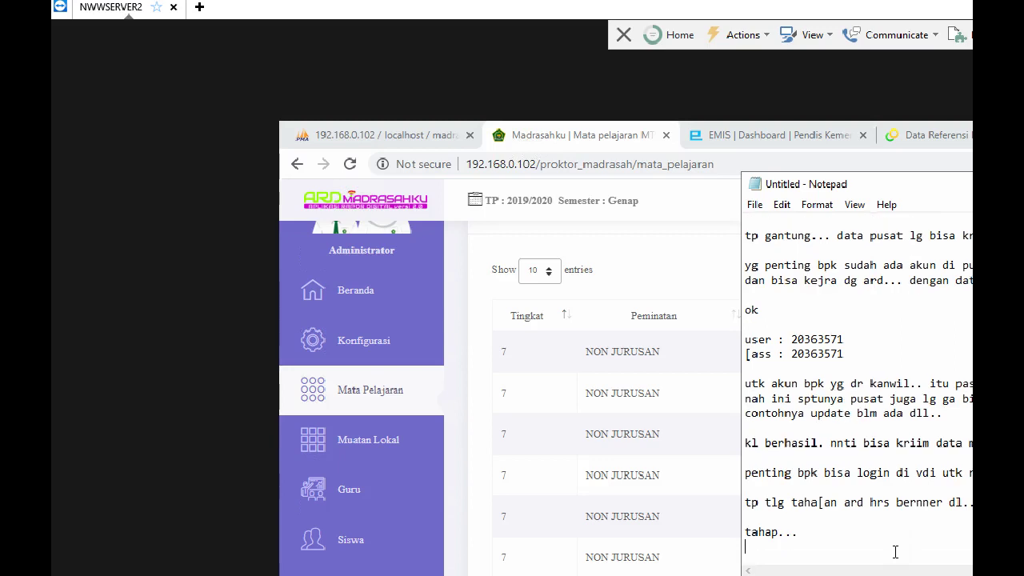
pyautogui.press('Return')
pyautogui.write('1. confighiras')
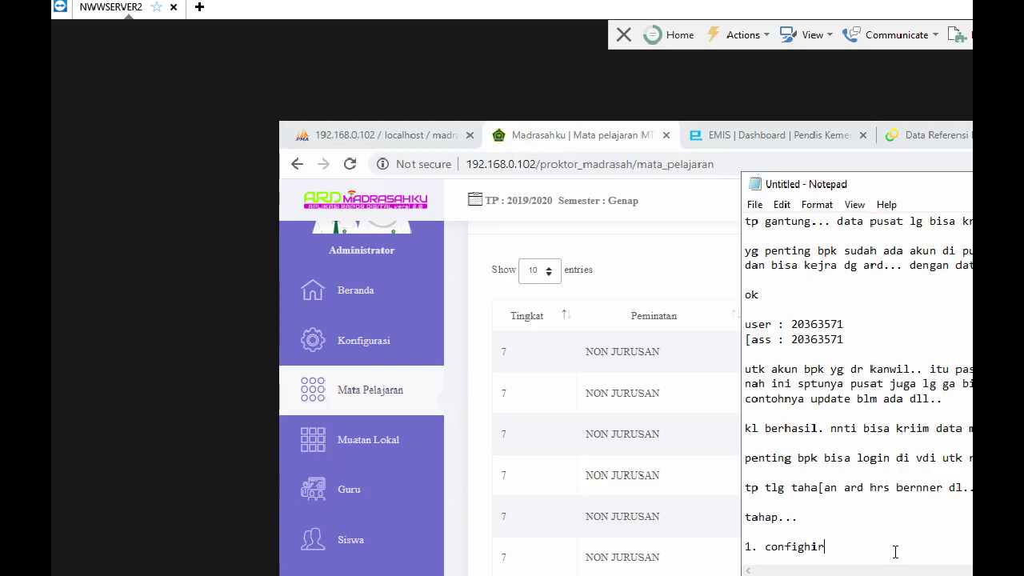
pyautogui.press('BackSpace')
pyautogui.press('BackSpace')
pyautogui.press('BackSpace')
pyautogui.press('BackSpace')
pyautogui.press('BackSpace')
pyautogui.press('BackSpace')
pyautogui.write('gurasi smt dan thn aar')
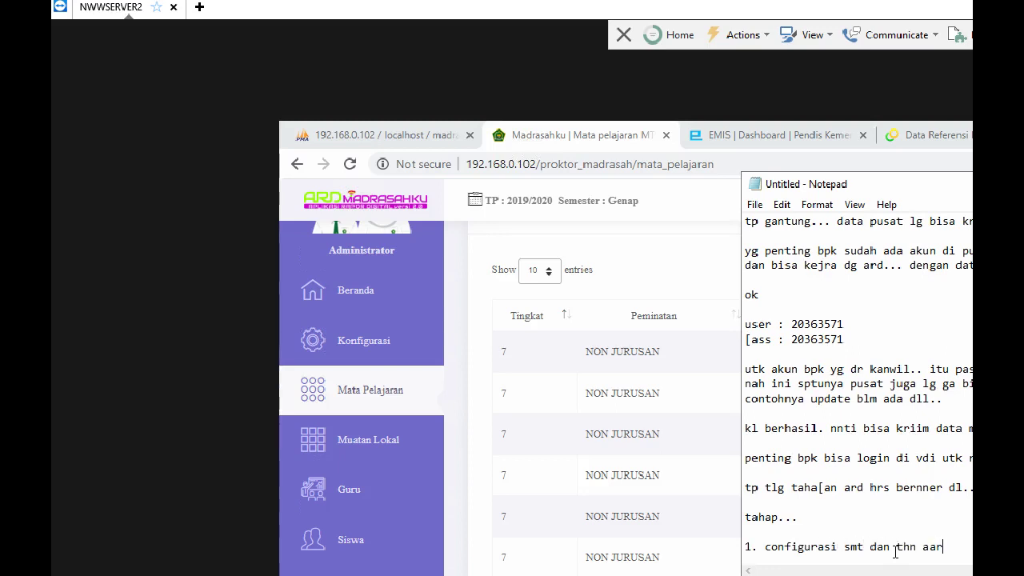
pyautogui.press('BackSpace')
# Add 'profile madrasah lengkap' and move it above configurasi as step 1, renumbering configurasi as 2.
pyautogui.press('BackSpace')
pyautogui.write('jaran')
pyautogui.press('Return')
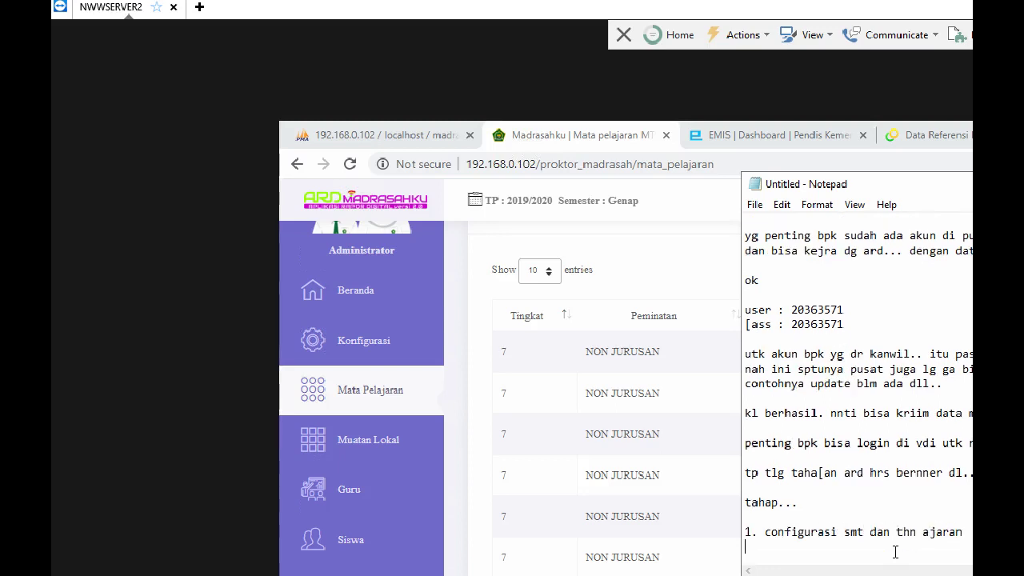
pyautogui.write('2. ')
pyautogui.write('profile amdrah')
pyautogui.press('BackSpace')
pyautogui.press('BackSpace')
pyautogui.press('BackSpace')
pyautogui.press('BackSpace')
pyautogui.press('BackSpace')
pyautogui.press('BackSpace')
pyautogui.write('madrasah l')
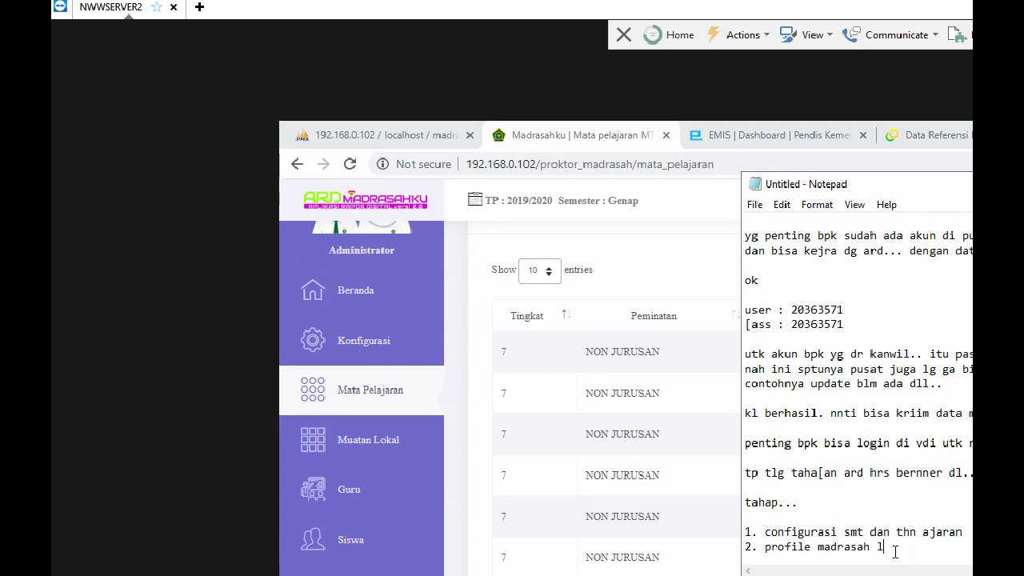
pyautogui.write('engkap')
pyautogui.moveTo(967, 549); pyautogui.dragTo(740, 548)
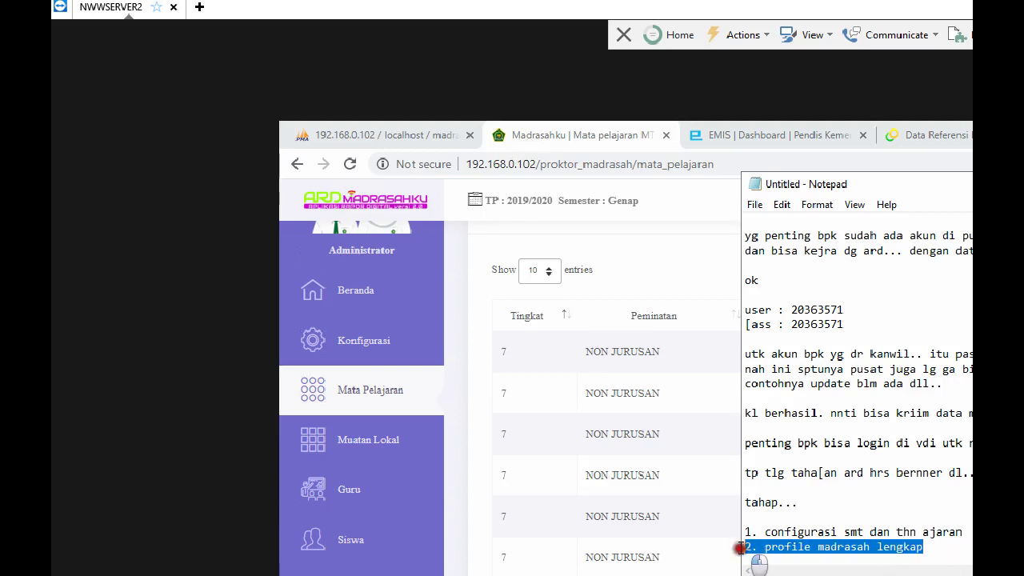
pyautogui.press('BackSpace')
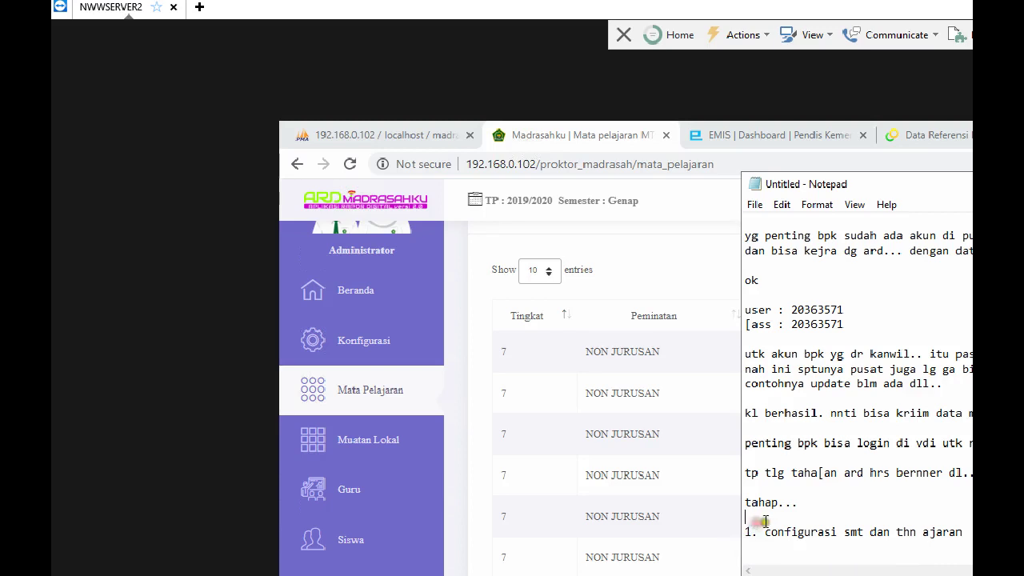
pyautogui.click(765, 521)
pyautogui.write('1. profile madrasah lengkap')
pyautogui.click(749, 520)
pyautogui.press('Down')
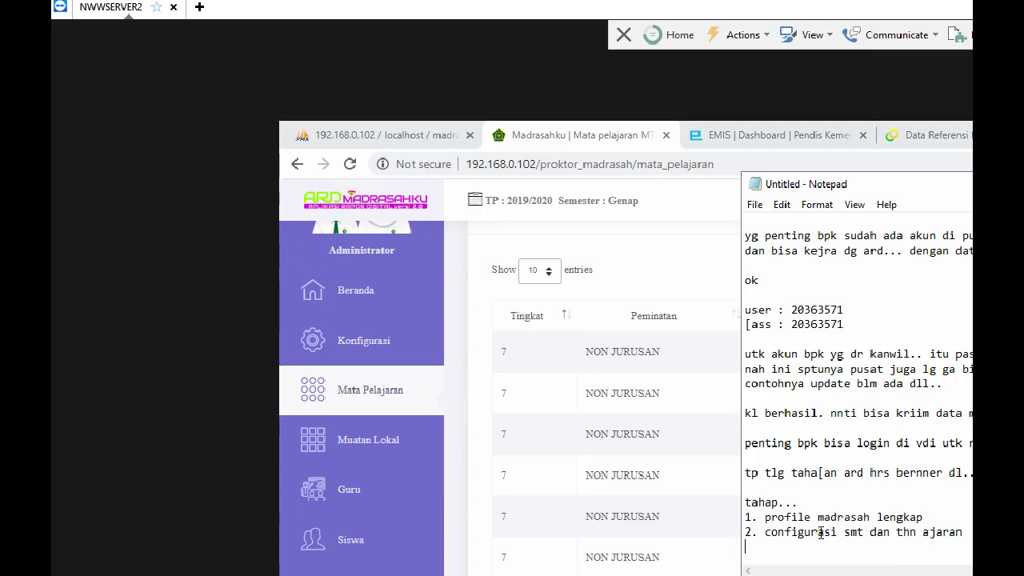
# Add the import guru NUPTK note, step 4 'buat rombel', and step 5 'sortir mapel' with its delete-unused note.
pyautogui.press('End')
pyautogui.press('Return')
pyautogui.write('import guru.. wajib')
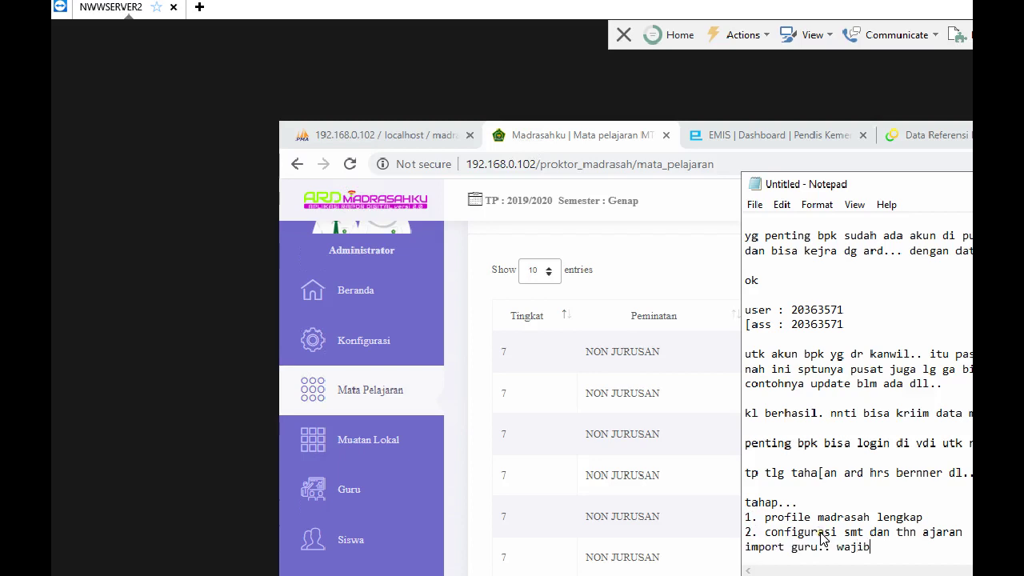
pyautogui.write(' pke nuptk dan t')
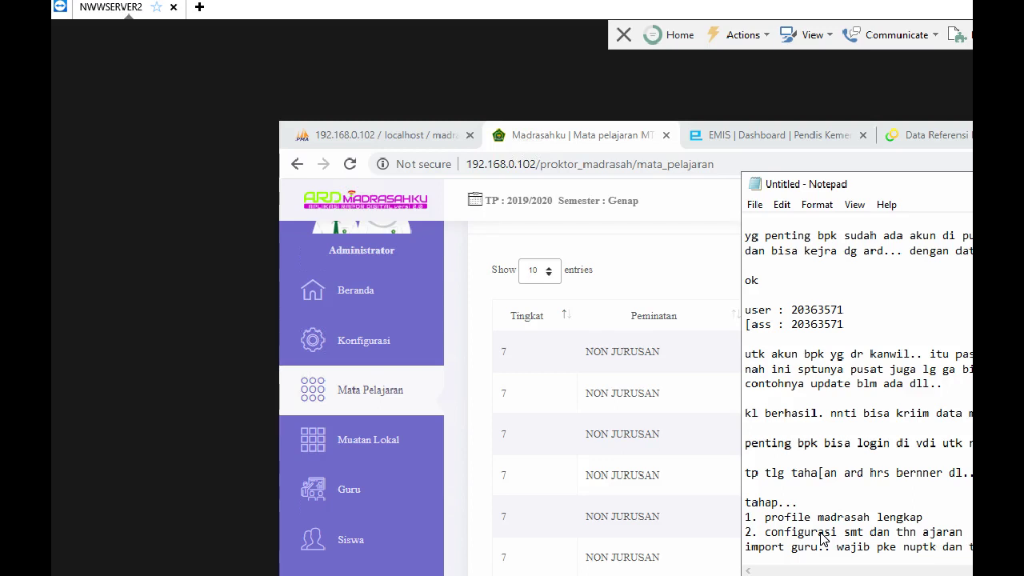
pyautogui.press('Return')
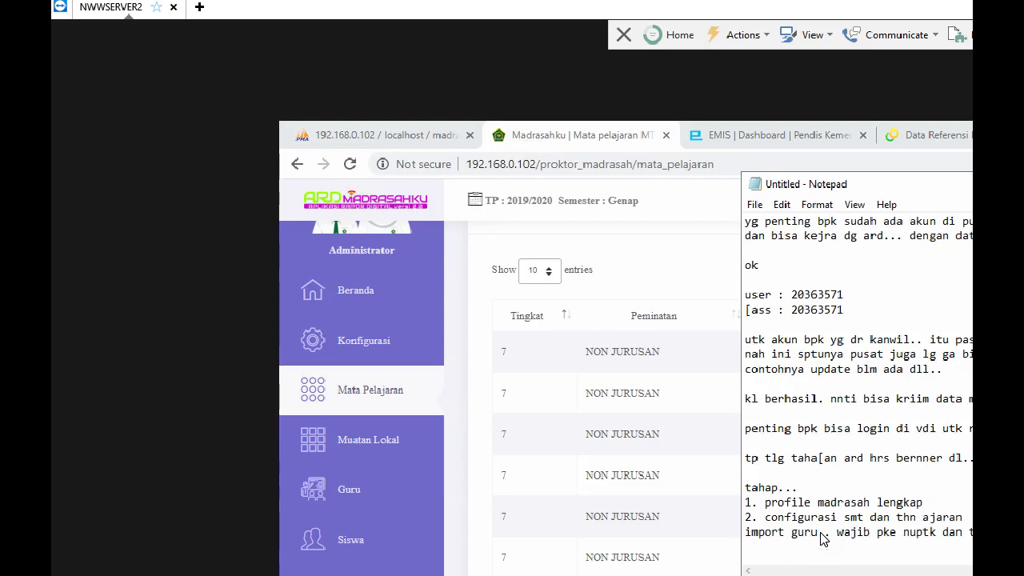
pyautogui.write('3')
pyautogui.write('4. buat rombe')
pyautogui.write('l...')
pyautogui.press('Return')
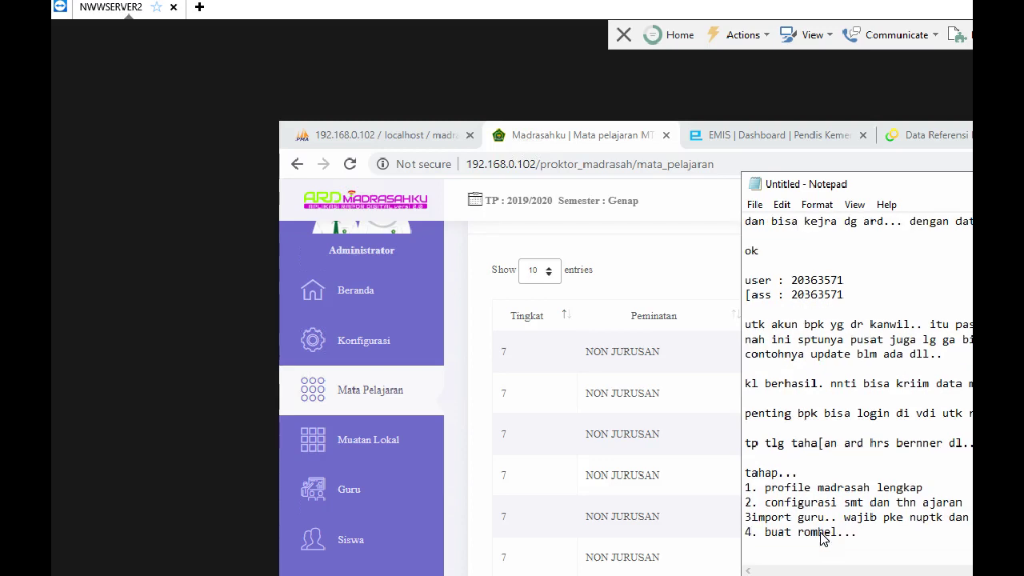
pyautogui.write('5. sortir mapel...umm')
pyautogui.press('Return')
pyautogui.write('yg t')
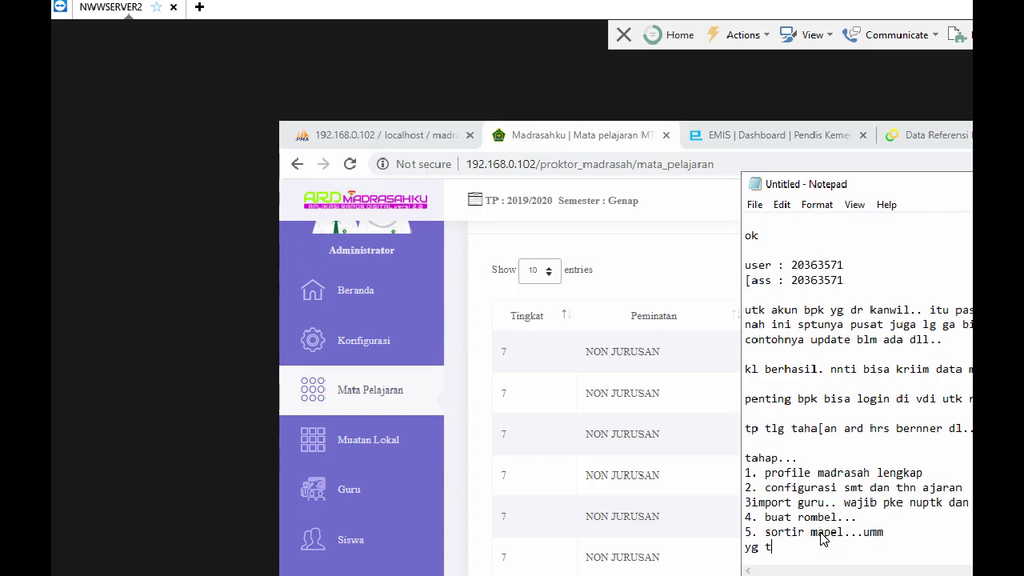
pyautogui.write('idak dipakai dihapus...')
# Add the '-. JANGAN SINKRON SUB MAPEL>>>>>>' warning with its explanation and exception notes.
pyautogui.press('Return')
pyautogui.write('-. JANGAN SI')
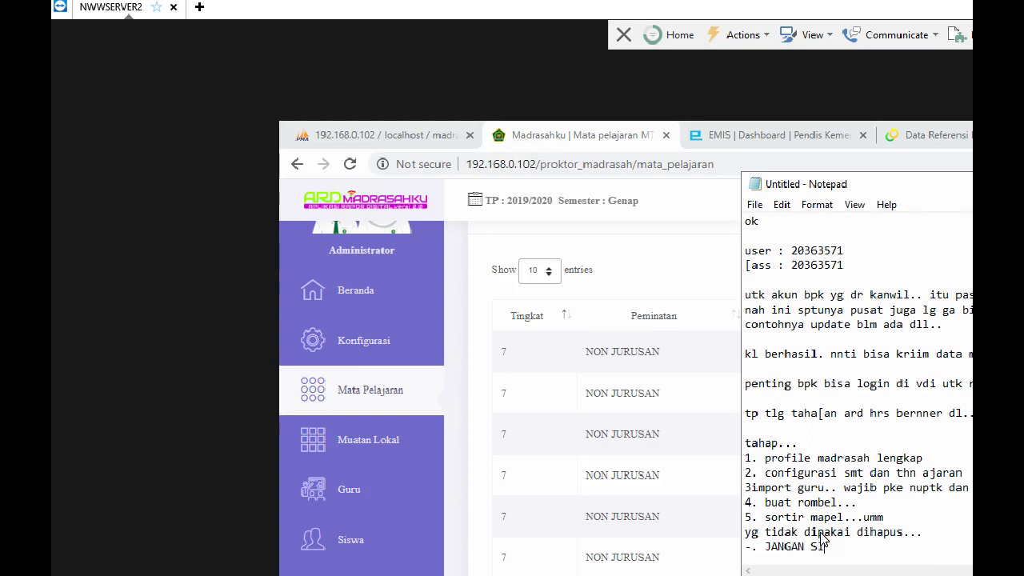
pyautogui.write('NKRON SUB MAPEL>>>>>> j')
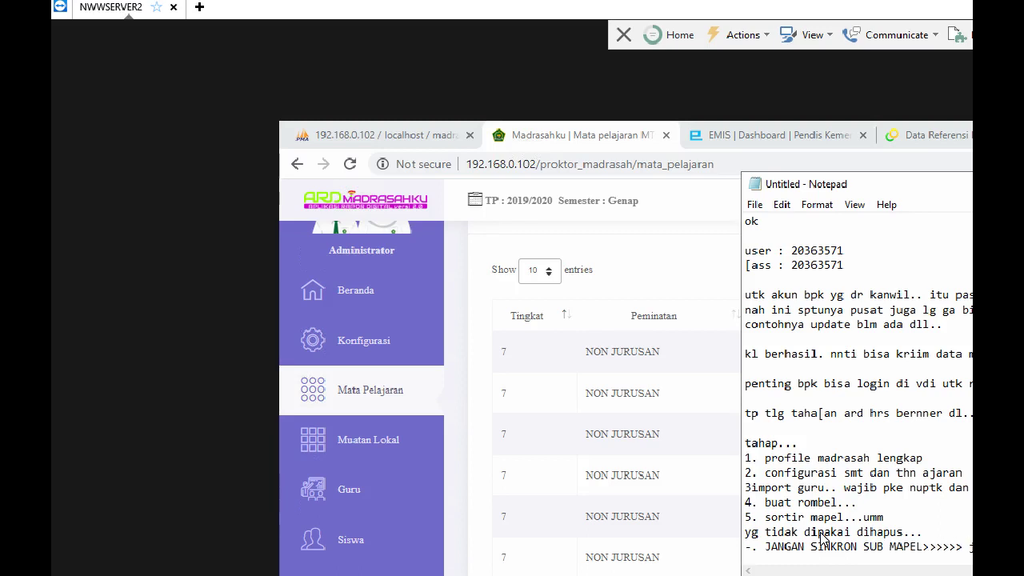
pyautogui.press('Return')
pyautogui.write('krn ')
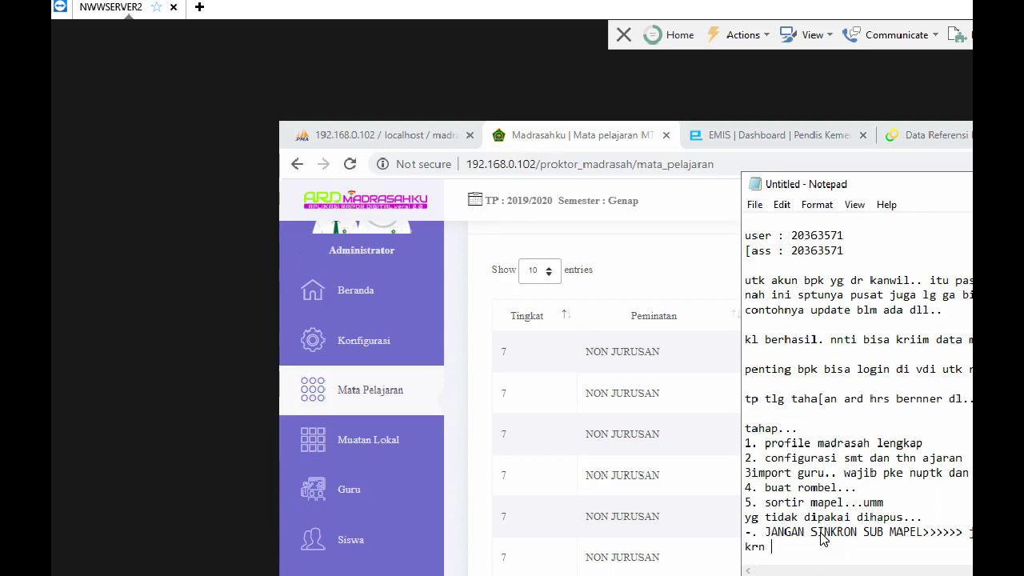
pyautogui.write('sub mapel masuk smua ')
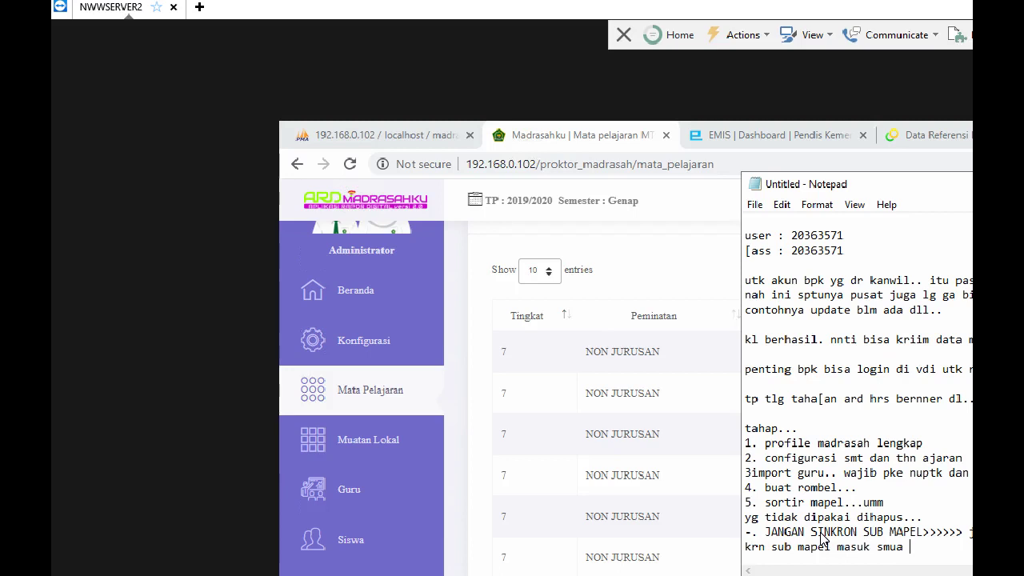
pyautogui.write('data madra')
pyautogui.hotkey('ctrl', 'shift', 'Left')
pyautogui.hotkey('ctrl', 'shift', 'Left')
pyautogui.hotkey('ctrl', 'shift', 'Left')
pyautogui.hotkey('ctrl', 'shift', 'Right')
pyautogui.write('mapel2 lai')
pyautogui.press('Return')
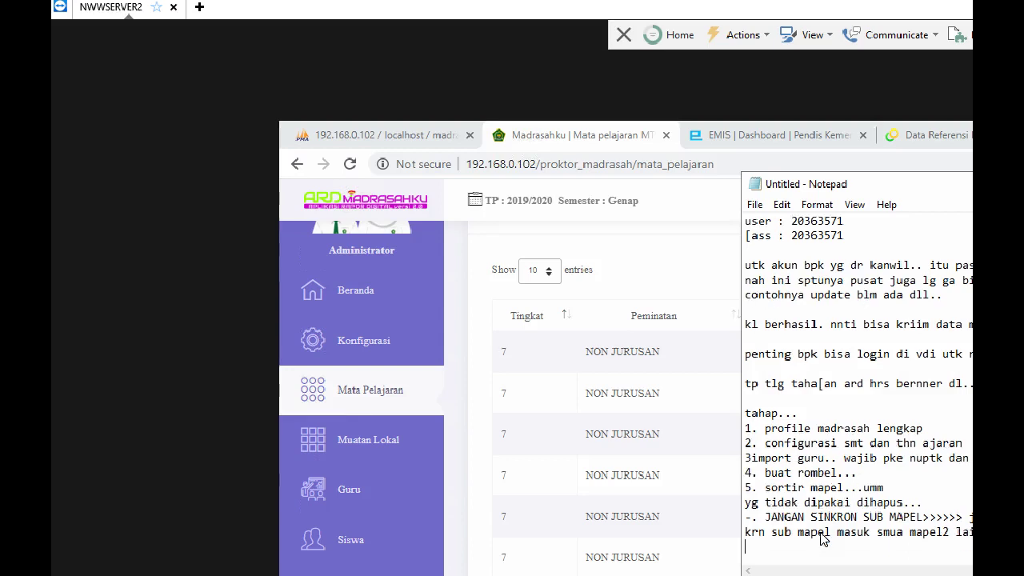
pyautogui.write('kecuali mm')
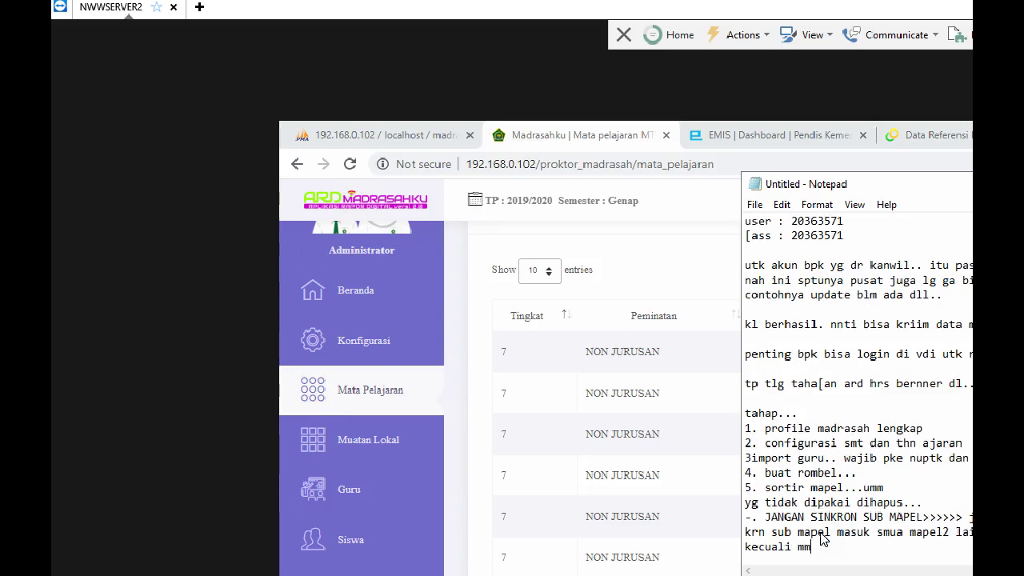
pyautogui.write('g blm ada..')
pyautogui.press('Return')
pyautogui.write('tp hrs ha')
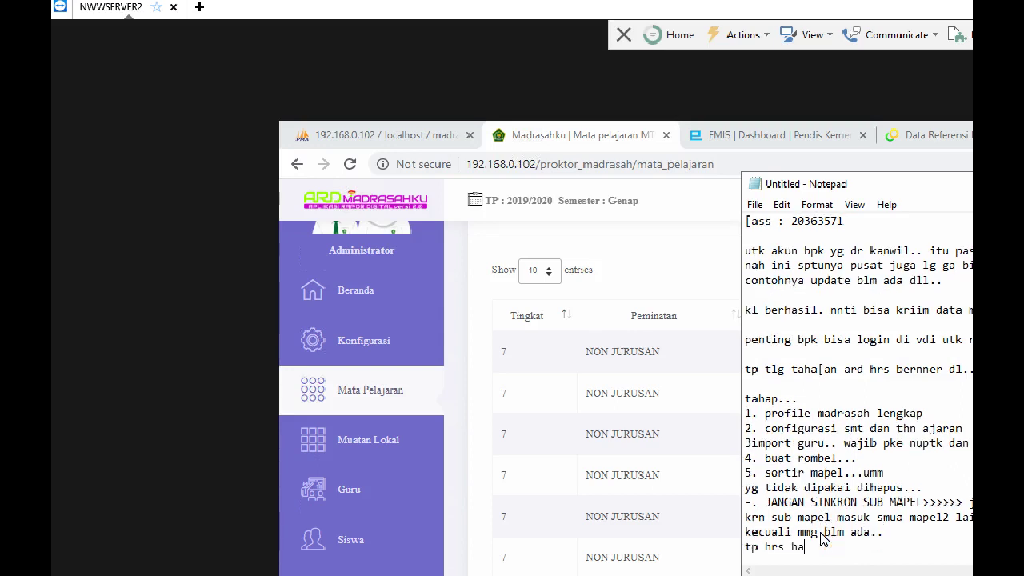
pyautogui.write('pus lagi smua mapel yg kat')
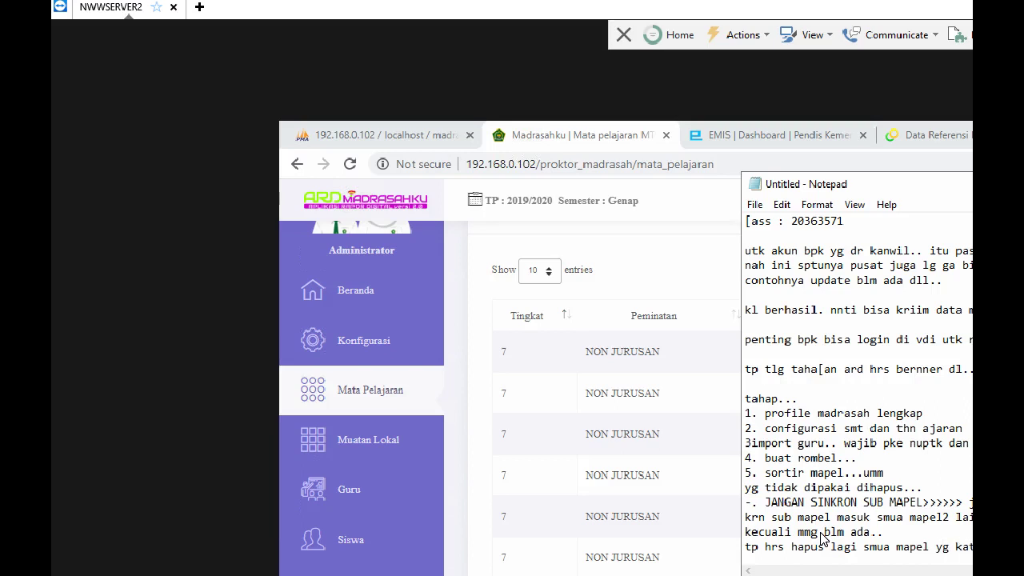
pyautogui.press('Return')
pyautogui.press('Return')
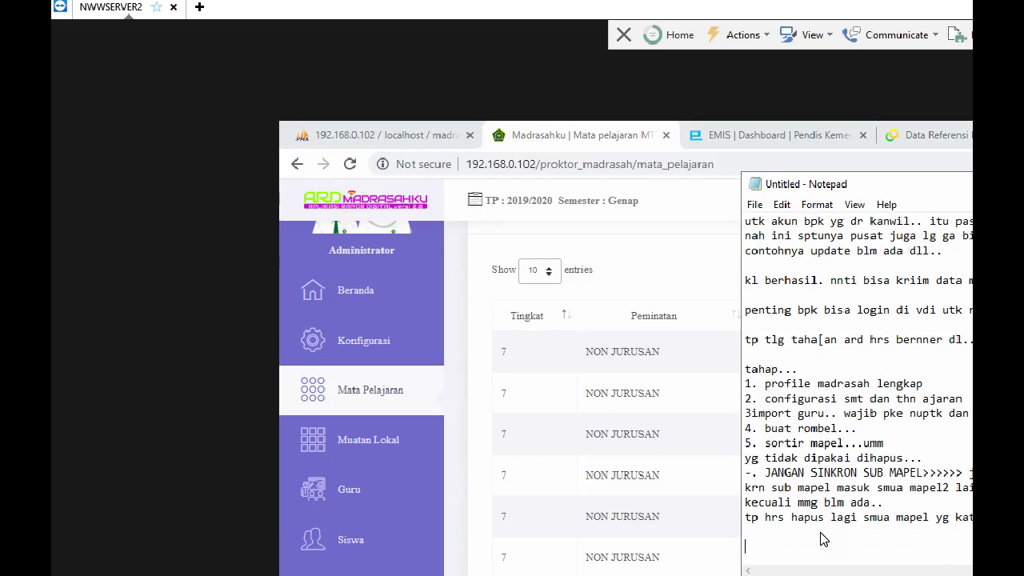
# Add step 6 'import siswa' with the NISN/NIS note and step 7 'masukan ke romnbel siswa..'.
pyautogui.write('6. import siswa... hrs bener ')
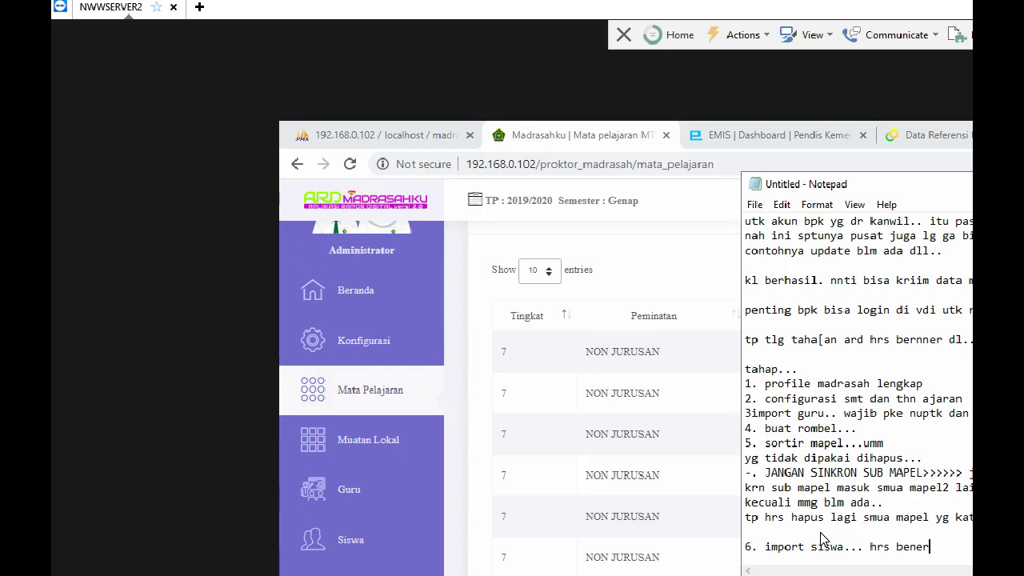
pyautogui.write('siswan')
pyautogui.press('Return')
pyautogui.write('nisn dan')
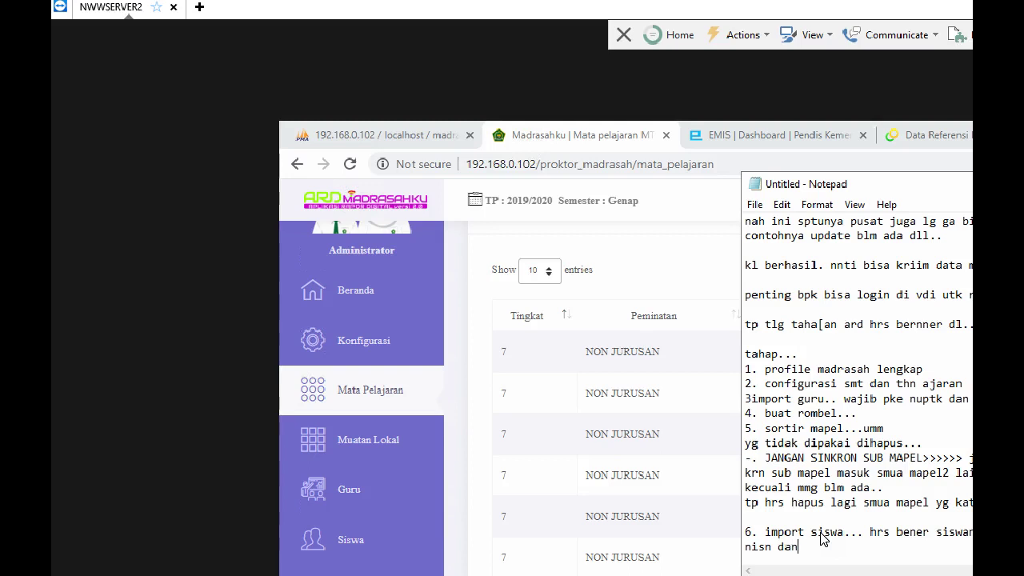
pyautogui.write(' nis wajib ada da')
pyautogui.press('BackSpace')
pyautogui.write('n tidak bo')
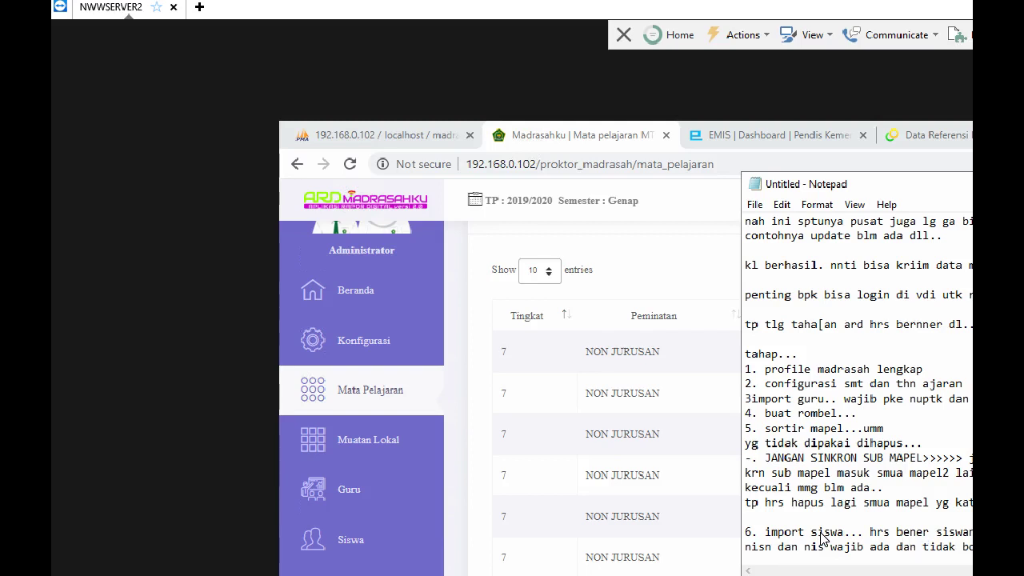
pyautogui.press('Return')
pyautogui.write('7. masukan ke romnbel siswa..')
# Add a 'sinkron KKM' line with its note, then put '8. atur guru ngajar dl.....' above it.
pyautogui.press('Return')
pyautogui.write('8. sinkron KKM')
pyautogui.press('Return')
pyautogui.write('agar terbtuk')
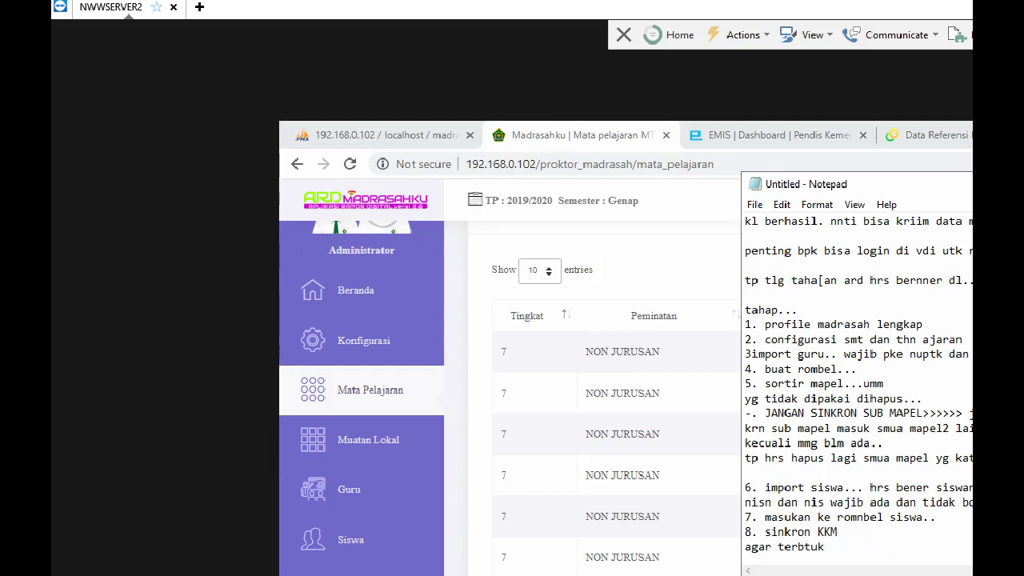
pyautogui.write('kkm tabel mapel')
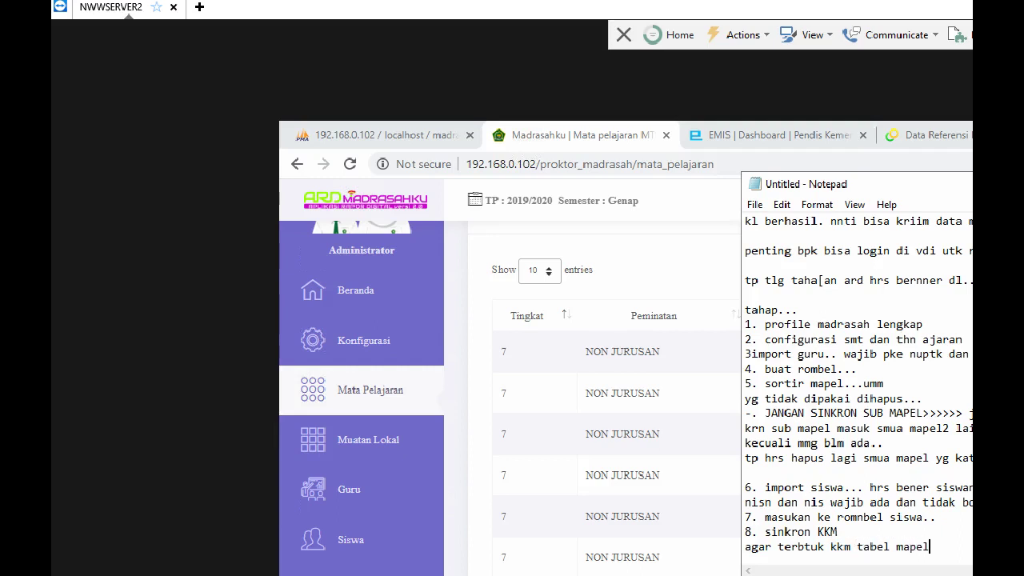
pyautogui.write(' guru r')
pyautogui.press('Return')
pyautogui.write('8. atur ')
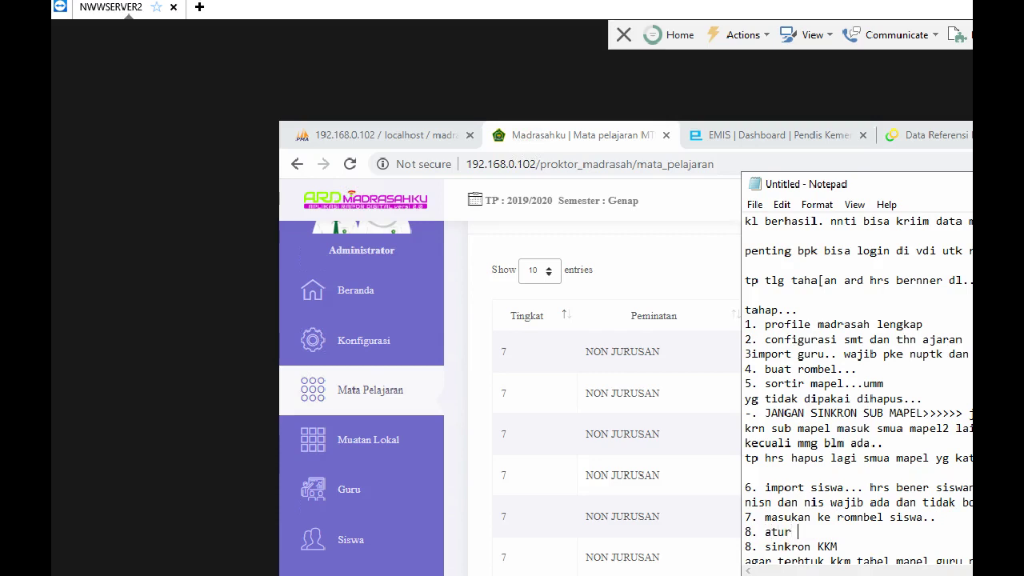
pyautogui.write('guru ngajar dl.....')
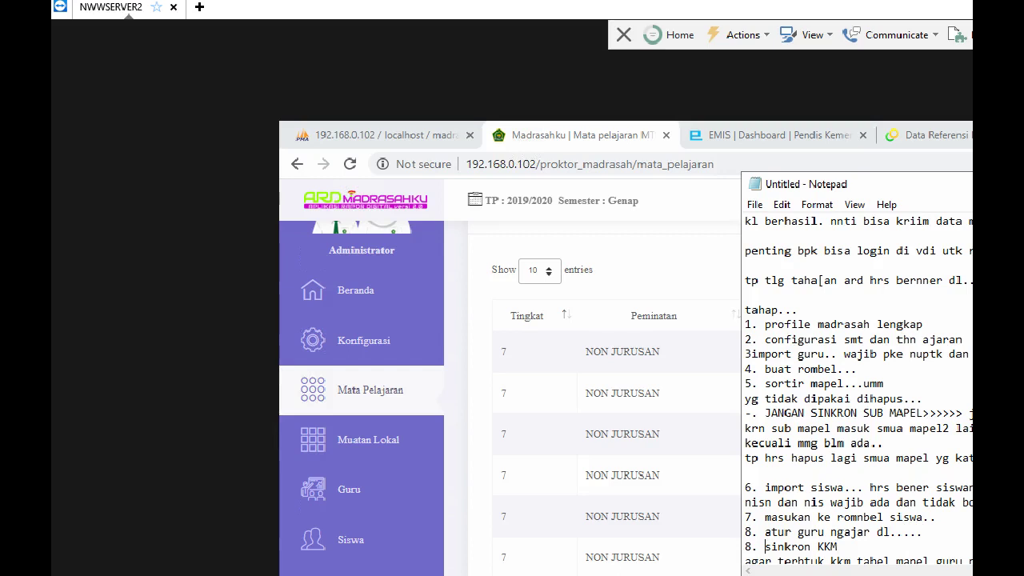
pyautogui.press('Delete')
# Number the KKM sync line as step 9 and add a note above it about no duplicate subjects.
pyautogui.write('9')
pyautogui.press('Return')
pyautogui.press('Up')
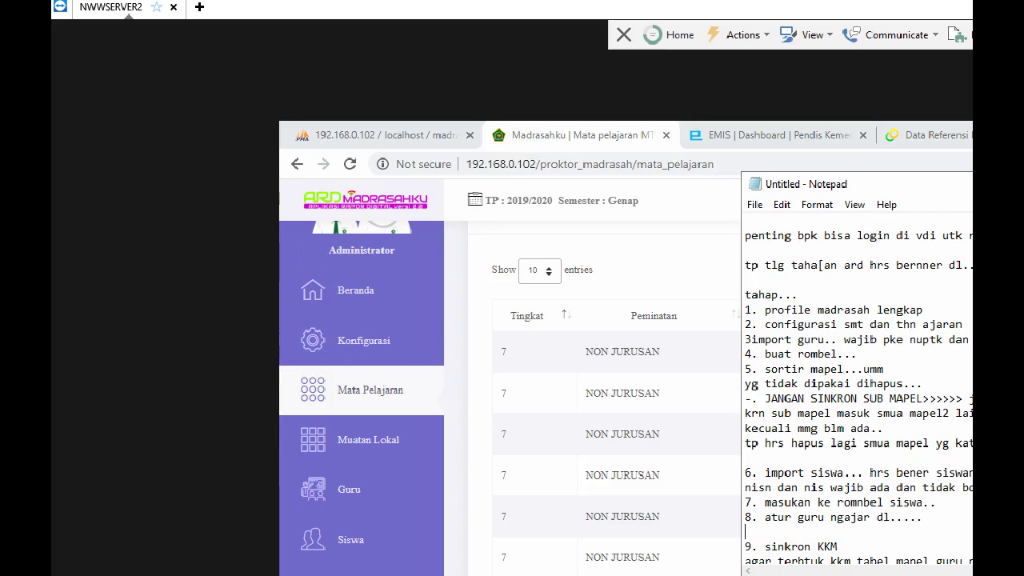
pyautogui.press('Return')
pyautogui.write('stela')
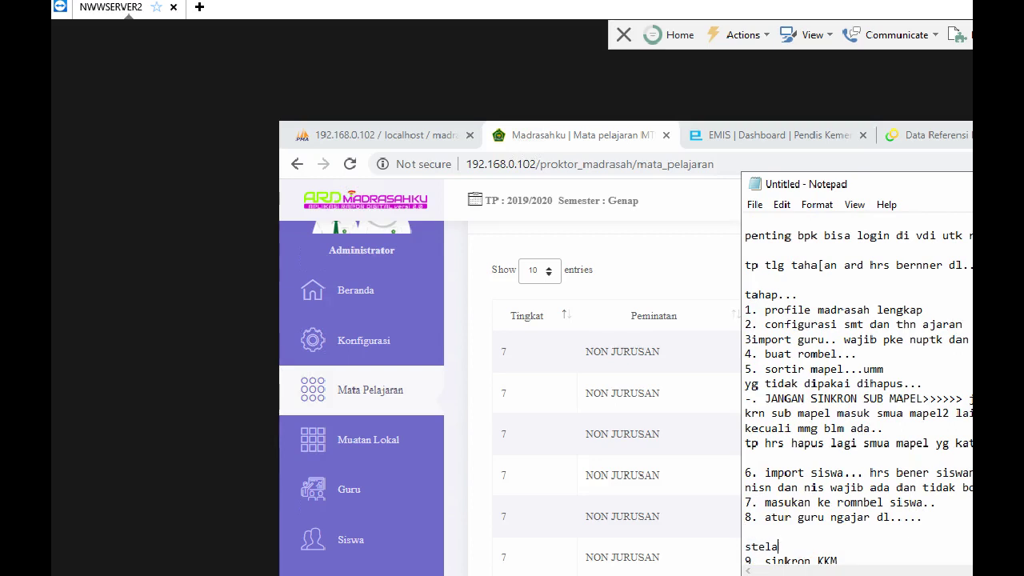
pyautogui.write('h mapel tidaka da yg sa,a d')
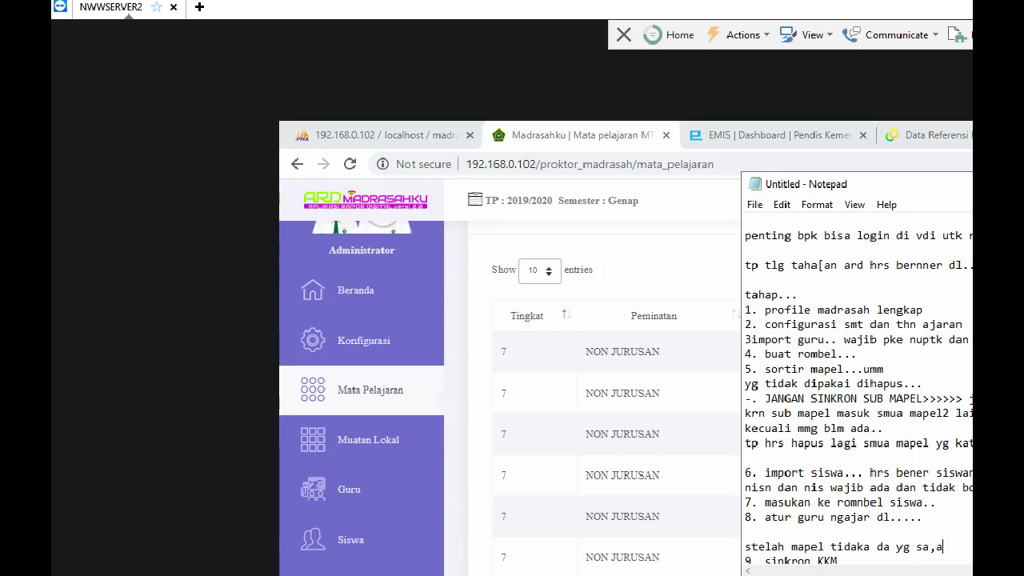
pyautogui.press('BackSpace')
pyautogui.press('BackSpace')
pyautogui.press('BackSpace')
pyautogui.press('BackSpace')
pyautogui.write('ma dan')
pyautogui.press('Return')
pyautogui.press('Down')
pyautogui.press('Down')
# Below the KKM explanation, add notes on entering grades, KKM per level, weights, and PH and PAT.
pyautogui.click(777, 547)
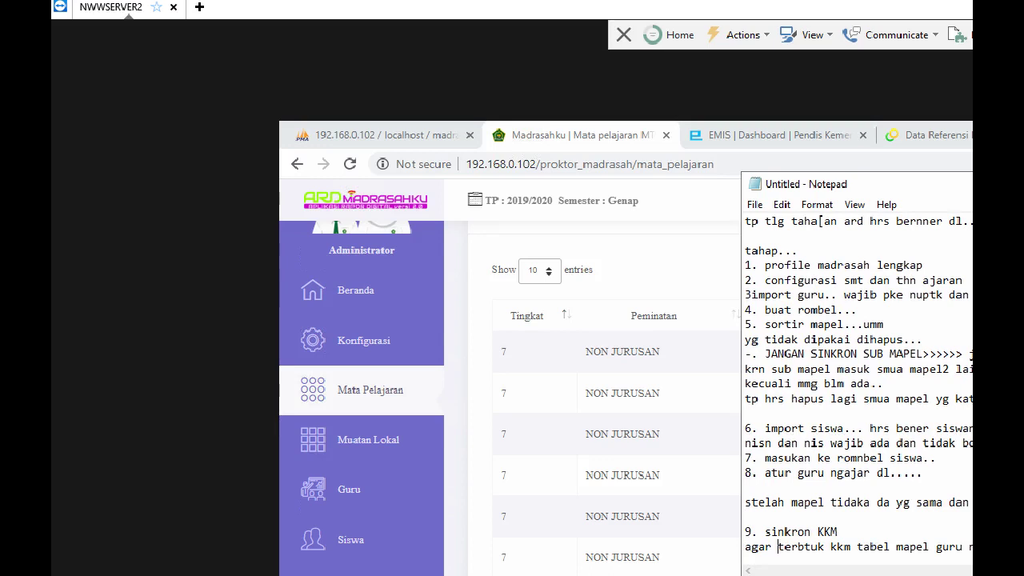
pyautogui.press('End')
pyautogui.press('Return')
pyautogui.press('Return')
pyautogui.write('baru input nilai...')
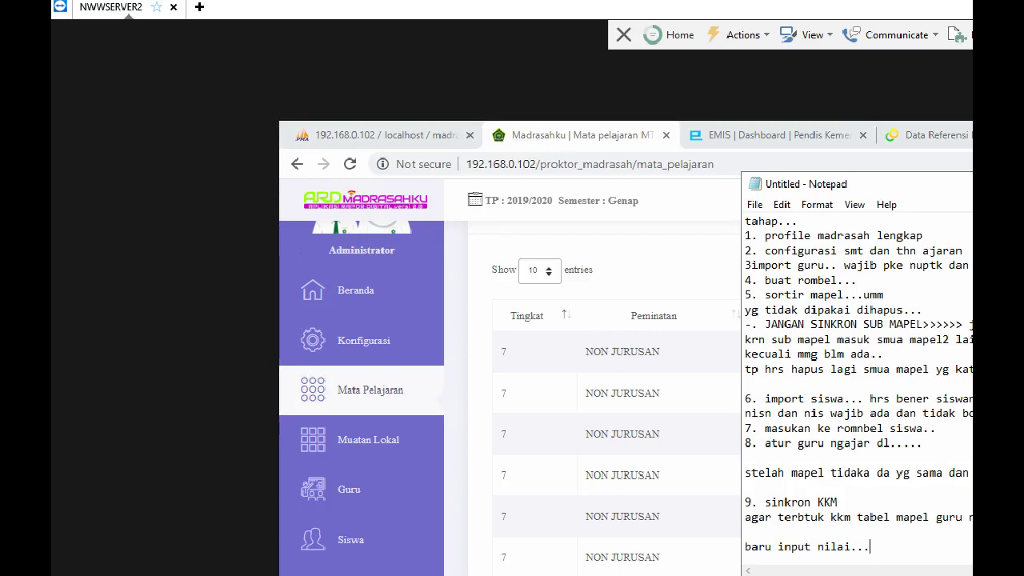
pyautogui.press('Return')
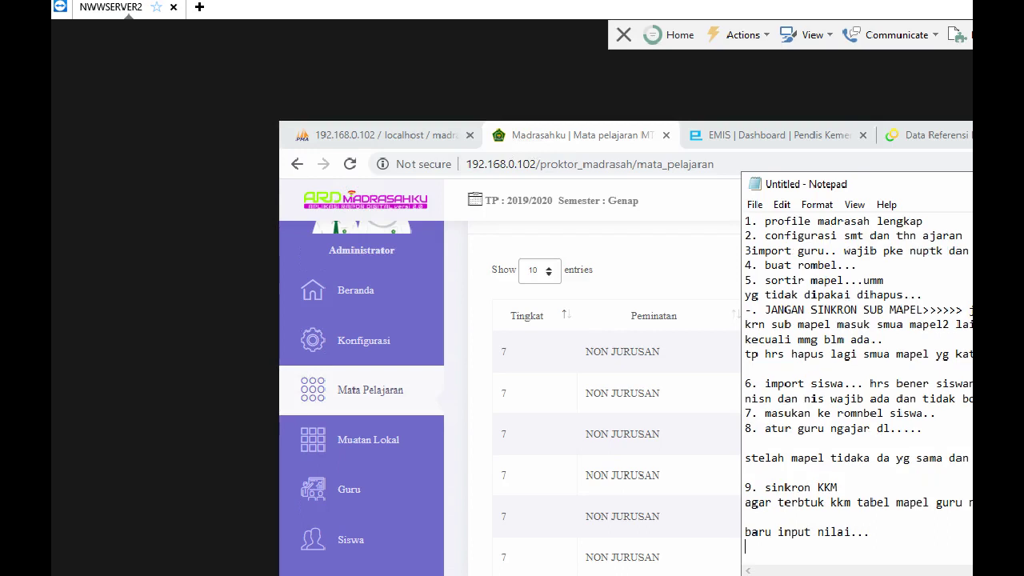
pyautogui.write('kkm mapel hgrs sa')
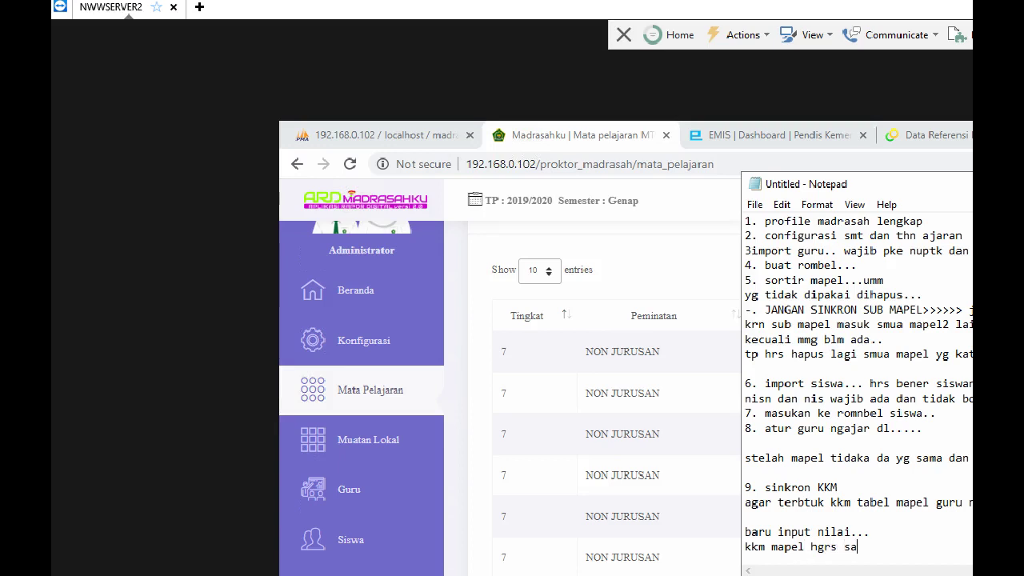
pyautogui.write('ma per jenjang tin')
pyautogui.press('Return')
pyautogui.write('bar')
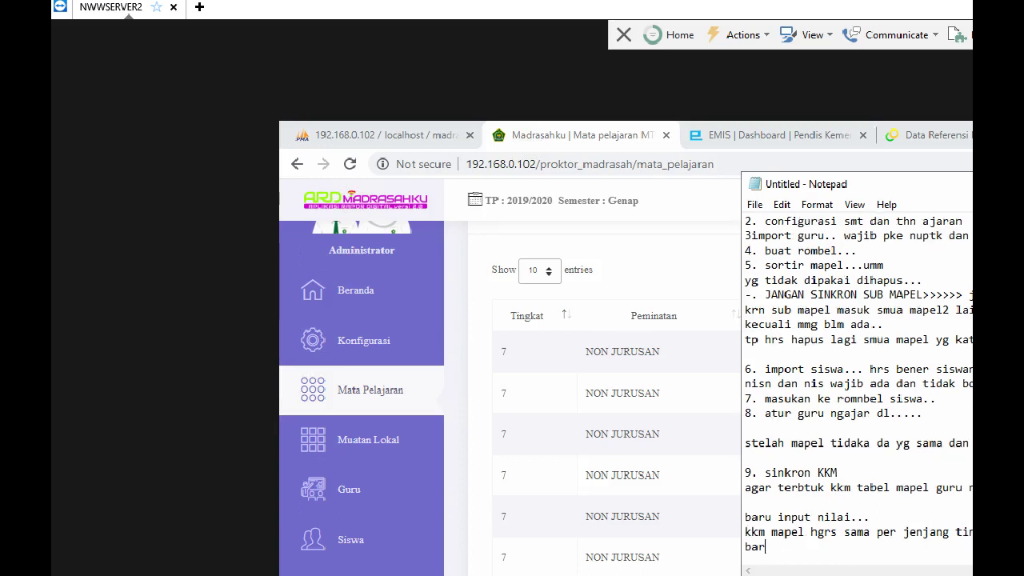
pyautogui.write('u bobot..')
pyautogui.press('Return')
pyautogui.write('dan input')
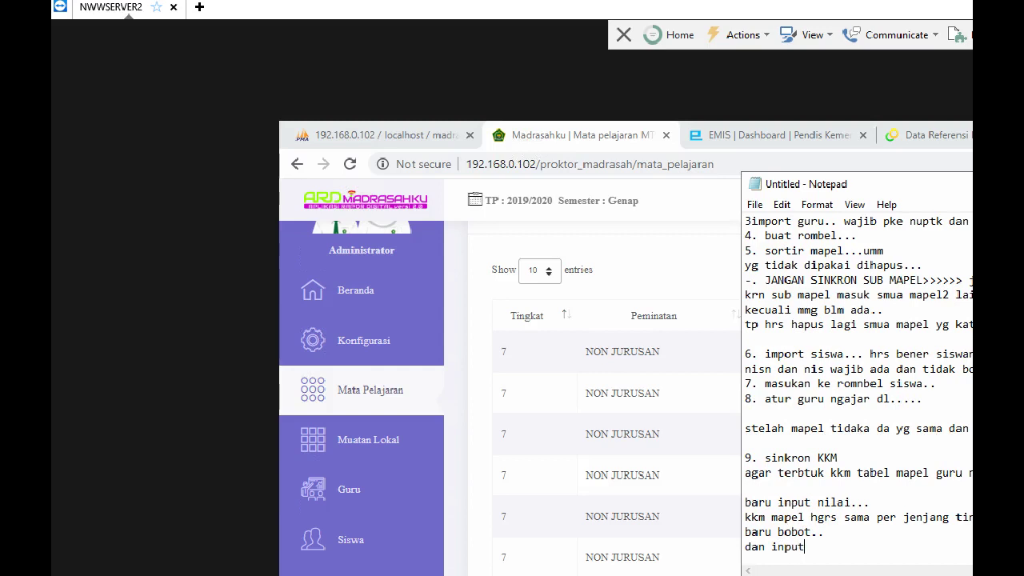
pyautogui.write(' nilai PH dan PAT..')
# Finish the checklist with the closing line 'sudah ya....alhamdulillah' and a thanks.
pyautogui.press('Return')
pyautogui.press('Return')
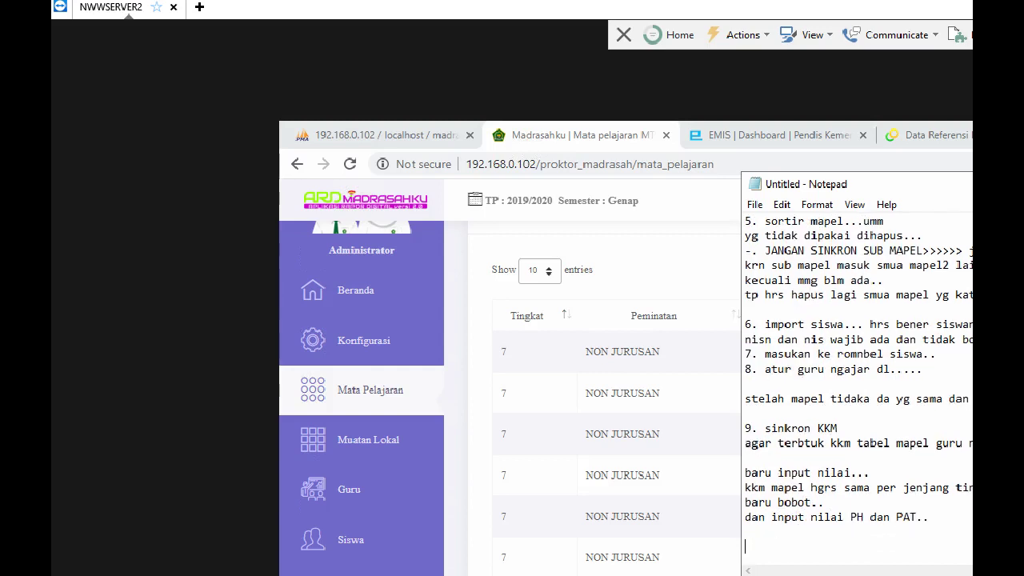
pyautogui.write('sudah ya....alhamdulillah')
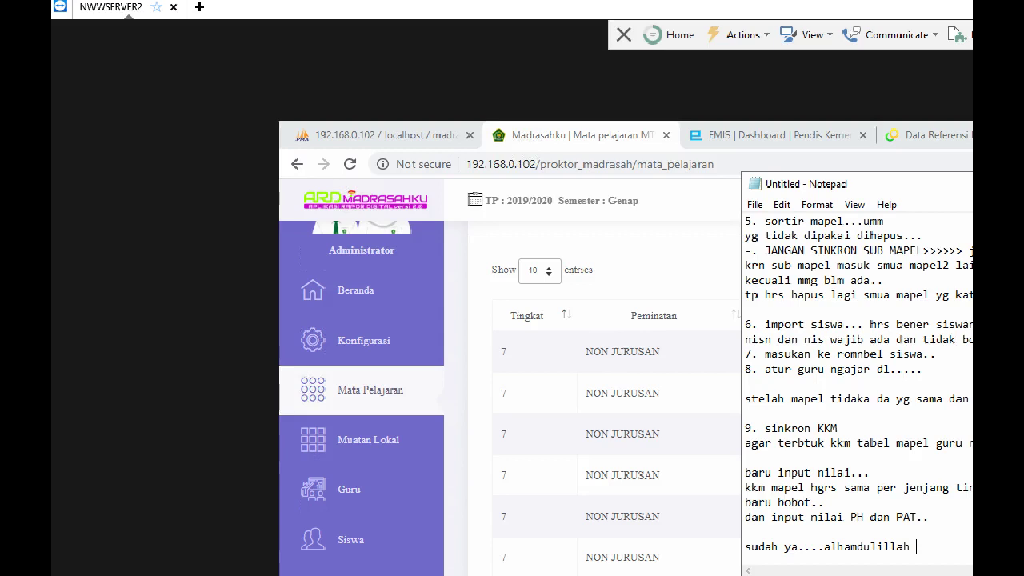
pyautogui.write('makasih b')
pyautogui.press('Return')
pyautogui.press('Return')
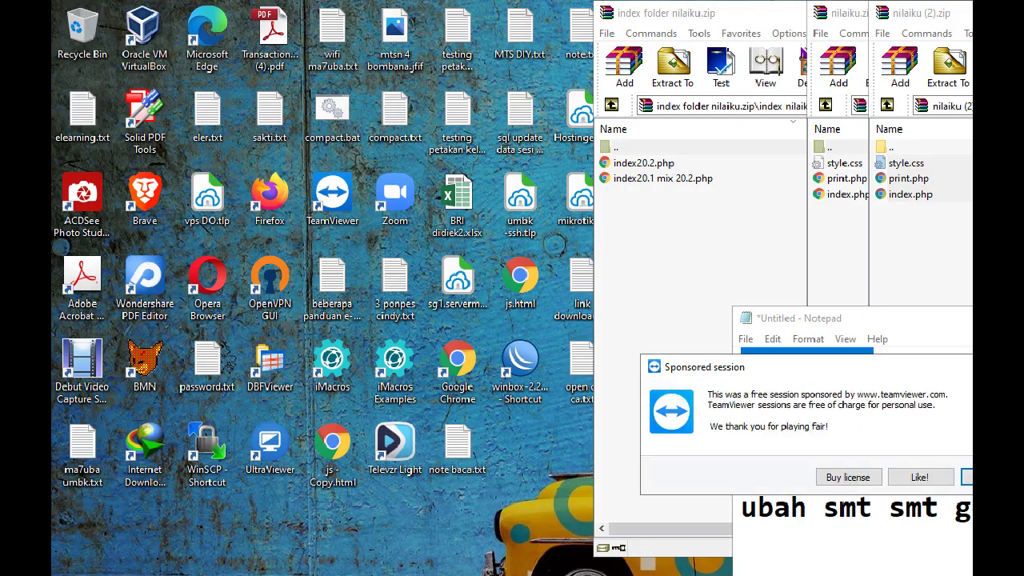
# Dismiss the sponsored session notice and open ard.mtsn7bantul.sch.id in a new Chrome tab.
pyautogui.click(967, 477)
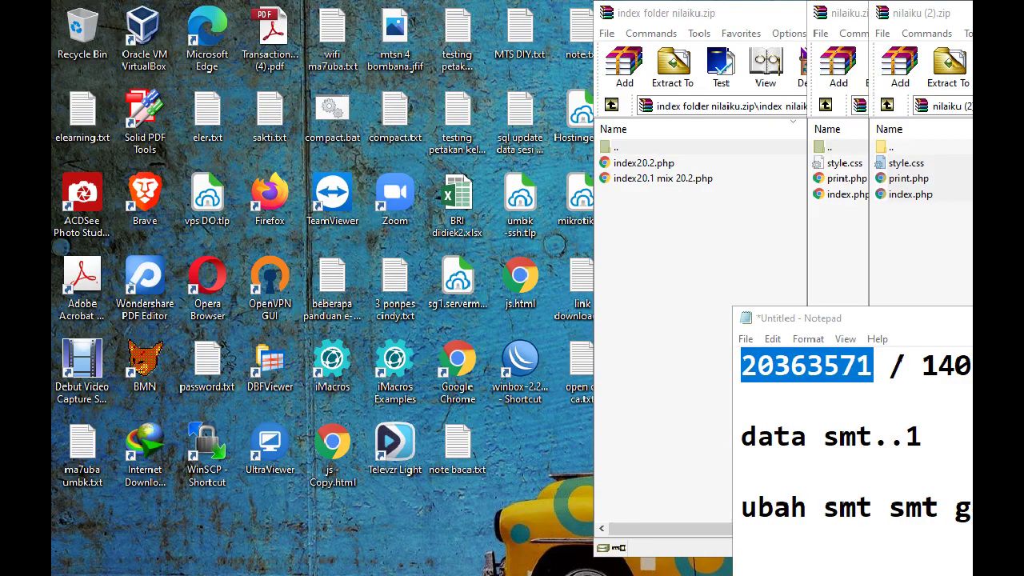
pyautogui.hotkey('alt', 'Tab')
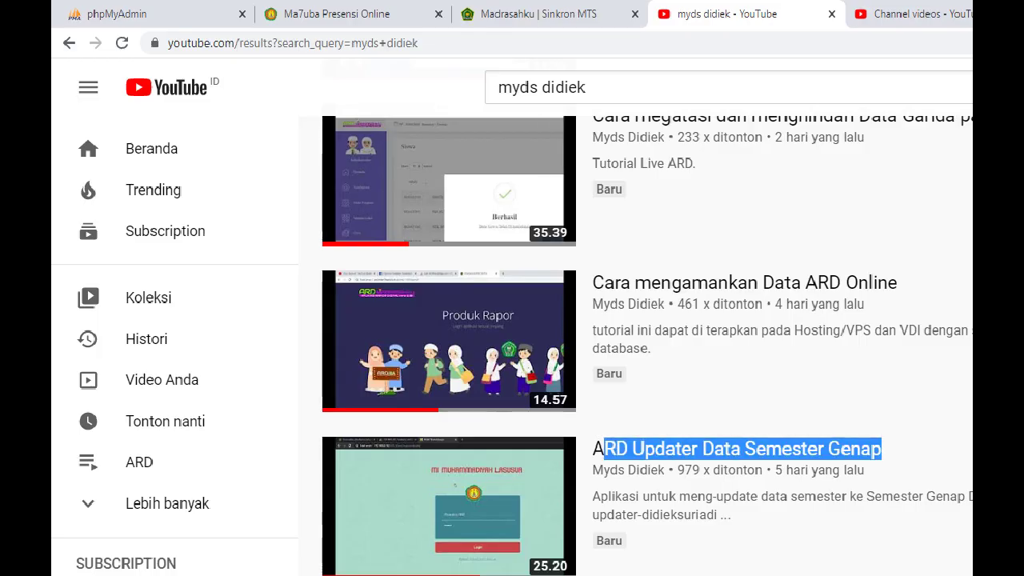
pyautogui.hotkey('ctrl', 't')
pyautogui.write('ar')
pyautogui.press('Return')
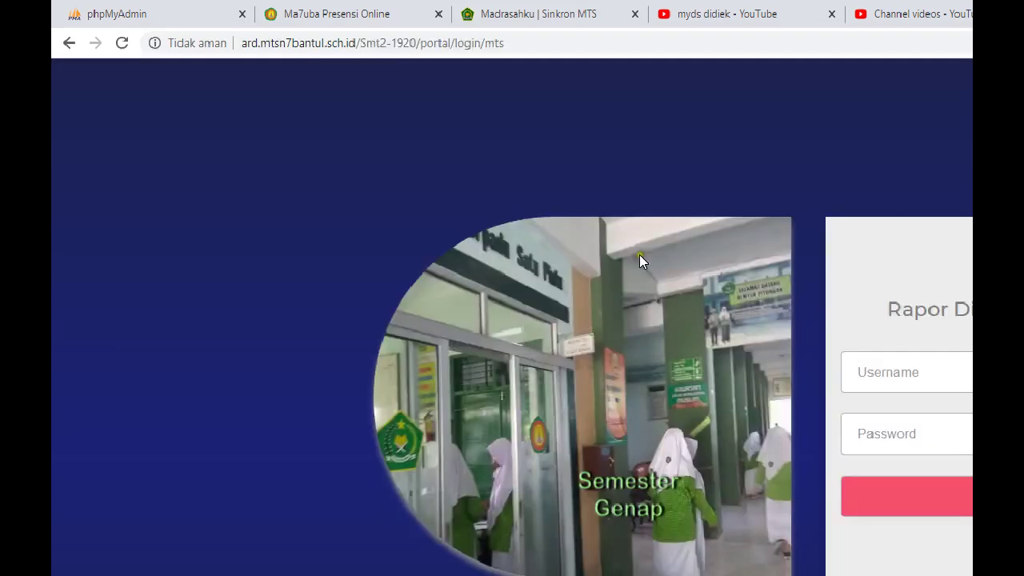
# Sign in to ARD Madrasahku with the proctor username and password, then dismiss the announcement.
pyautogui.click(926, 373)
pyautogui.write('20400558')
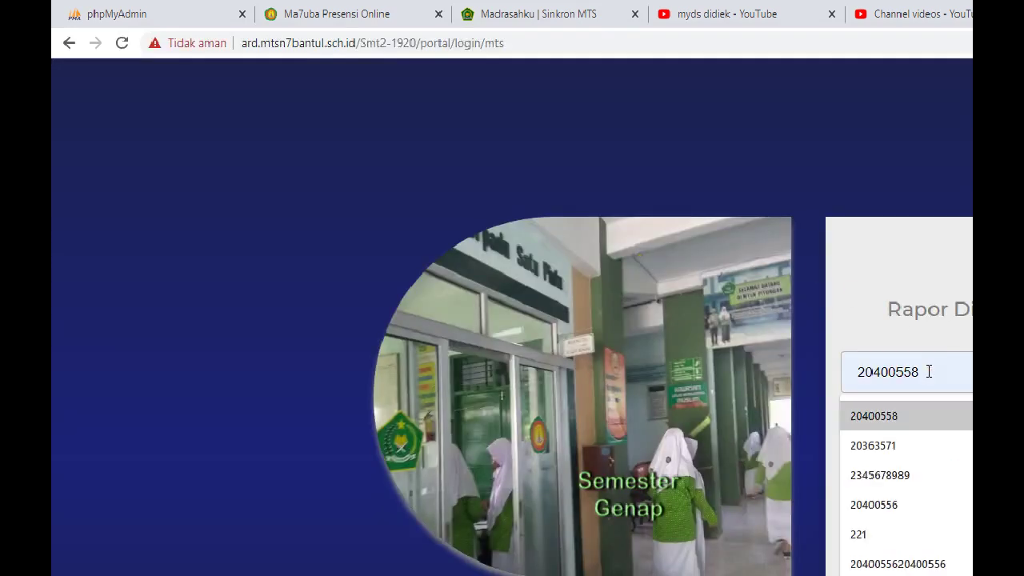
pyautogui.press('Tab')
pyautogui.write('•••••••••••')
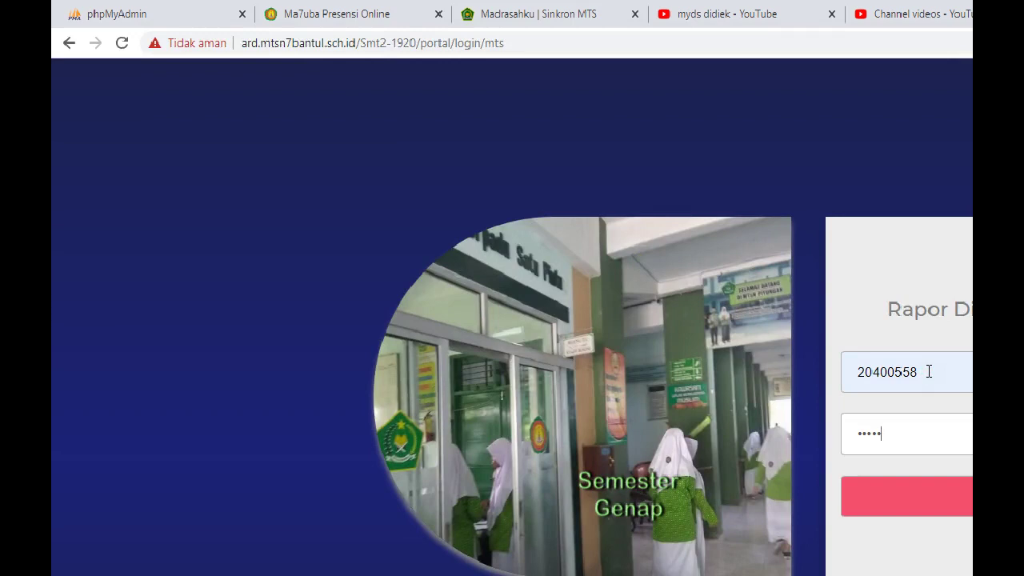
pyautogui.press('Return')
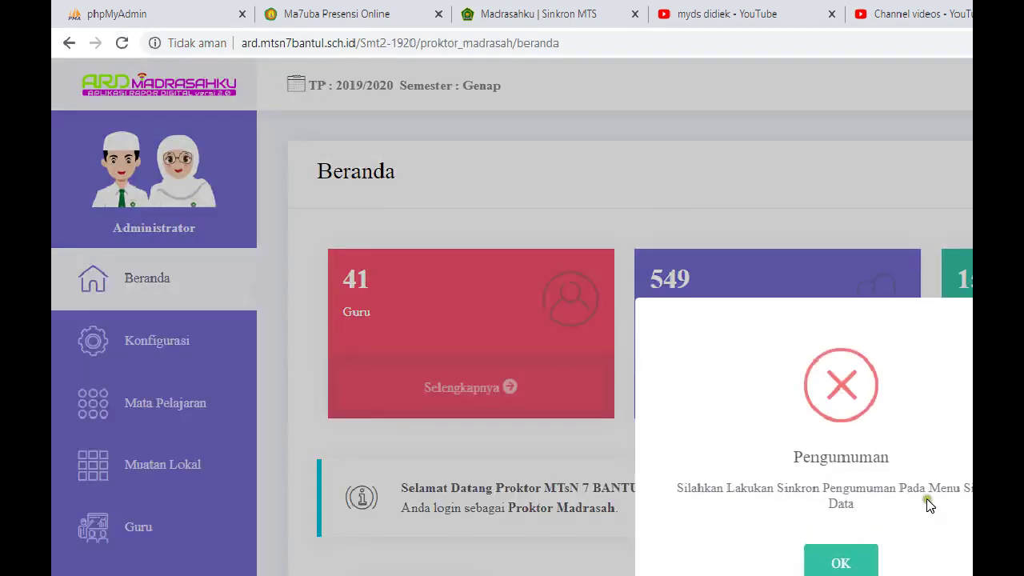
pyautogui.click(839, 560)
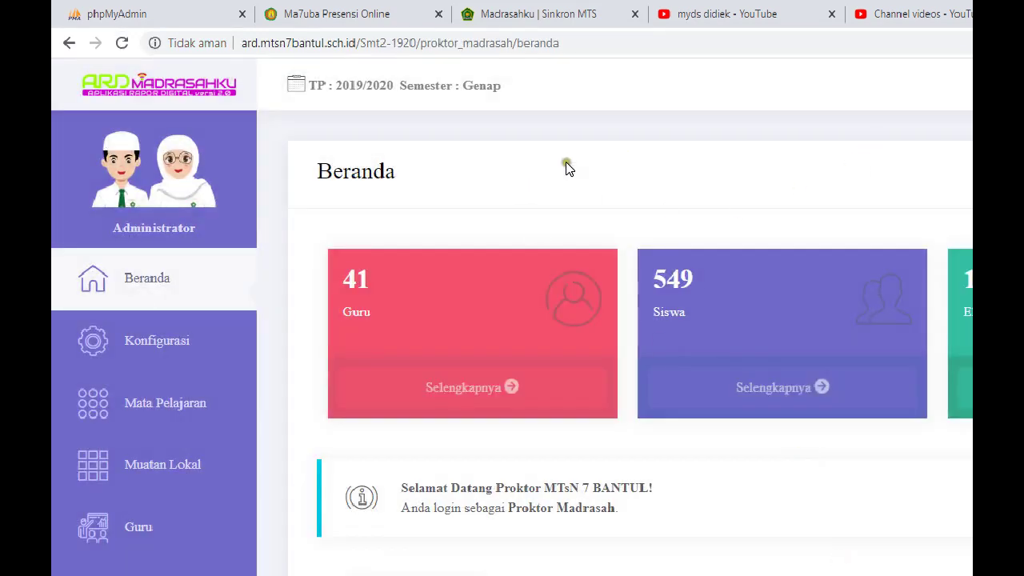
# Check the semester (Genap) and school year configuration pages, then show the Guru list.
pyautogui.moveTo(387, 85); pyautogui.dragTo(516, 94)
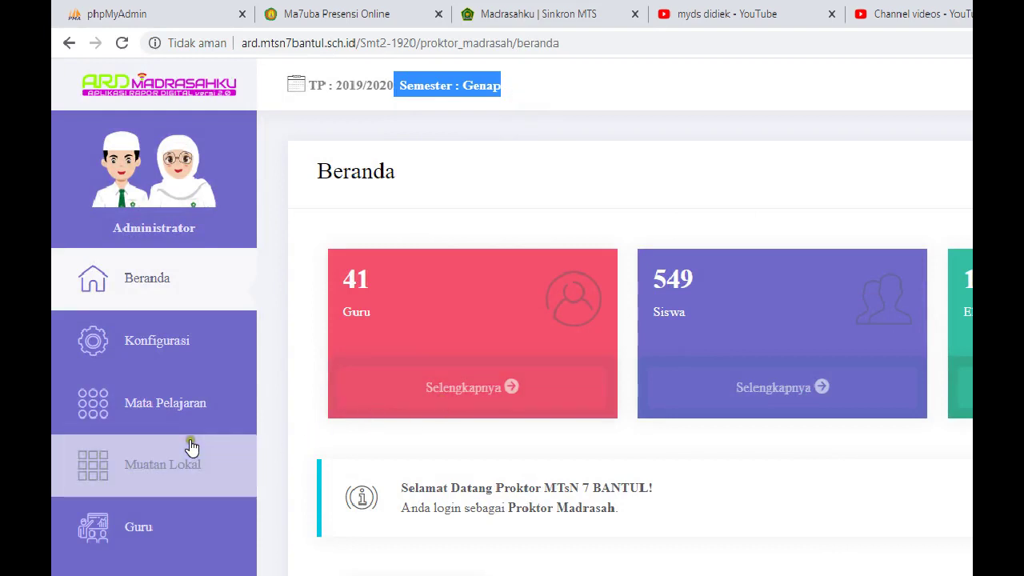
pyautogui.moveTo(185, 336)
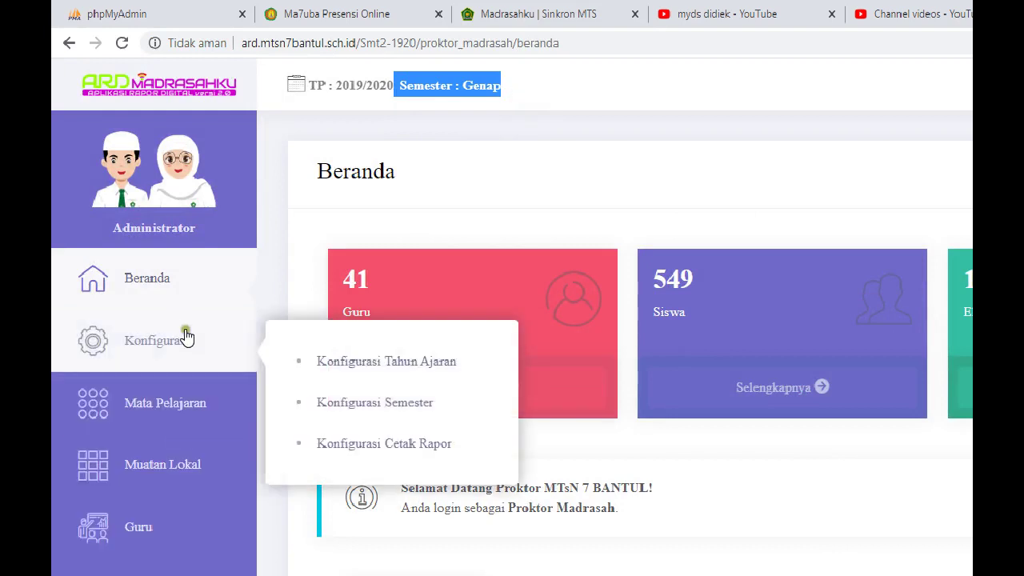
pyautogui.click(381, 395)
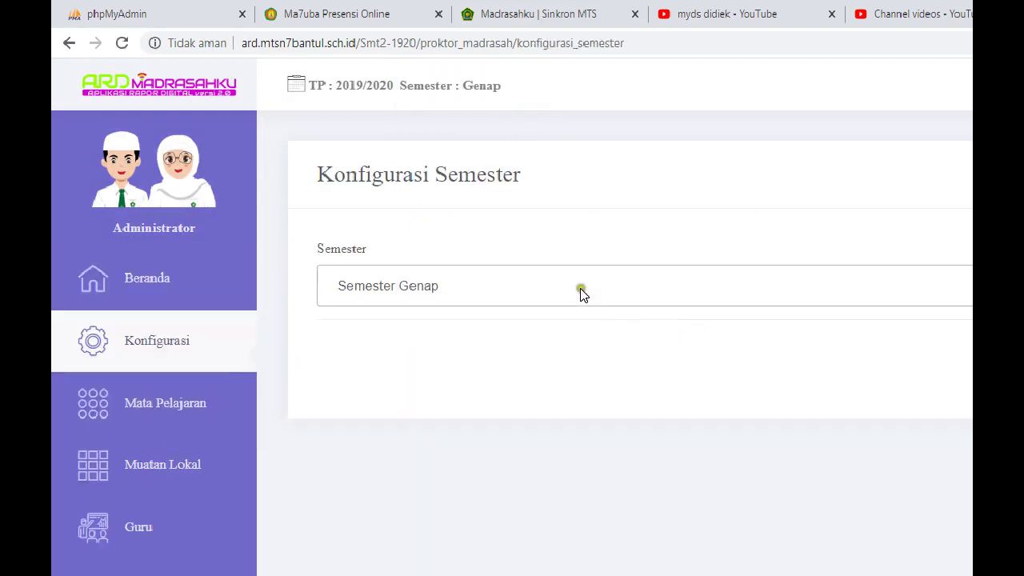
pyautogui.moveTo(186, 349)
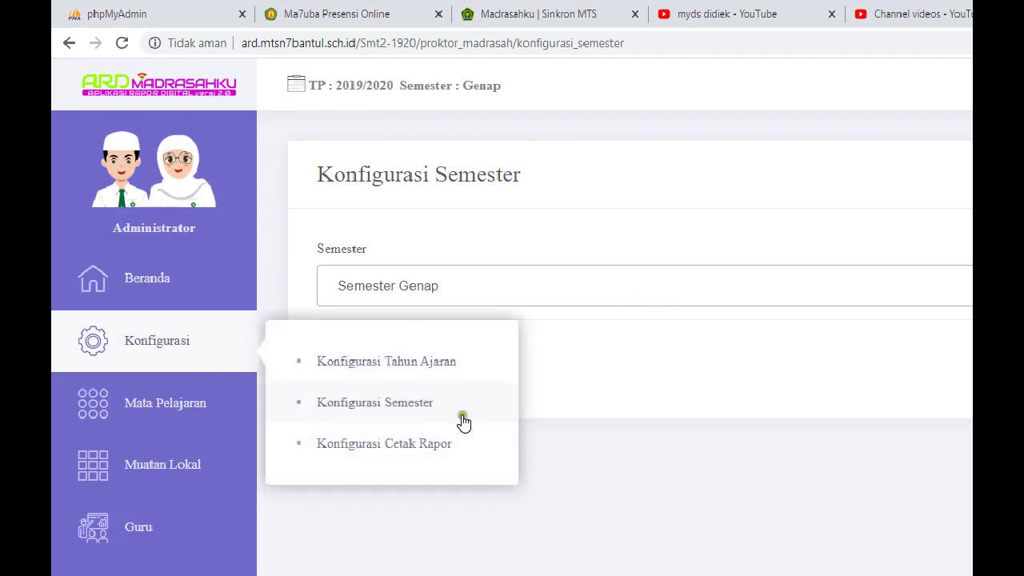
pyautogui.click(416, 364)
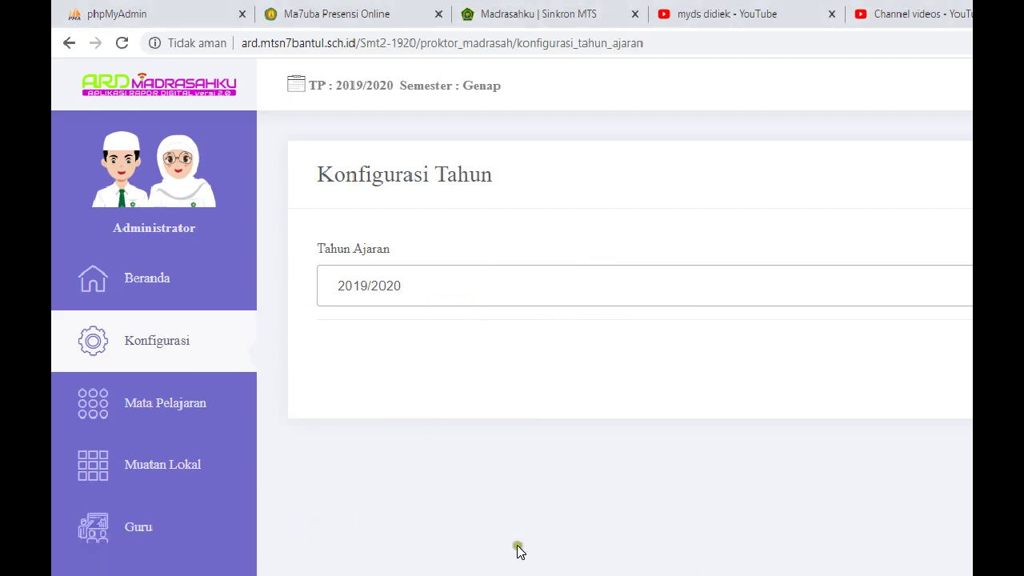
pyautogui.click(167, 521)
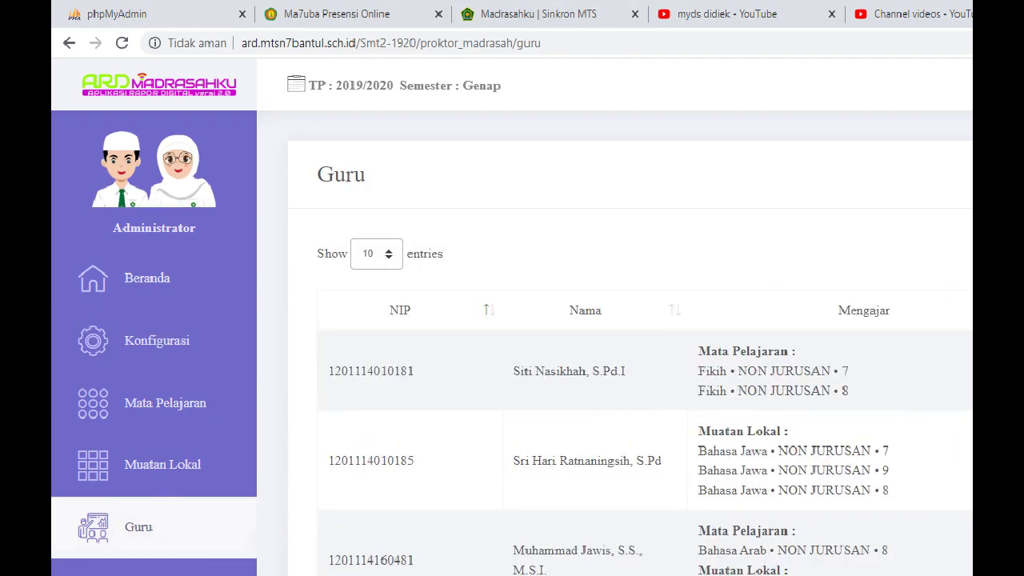
# Review the Guru table, highlighting teacher rows and the school-year header, then go to Sinkron Data.
pyautogui.scroll(-10, 640, 360)
pyautogui.scroll(10, 640, 360)
pyautogui.moveTo(362, 371); pyautogui.dragTo(889, 544)
pyautogui.scroll(-3, 888, 544)
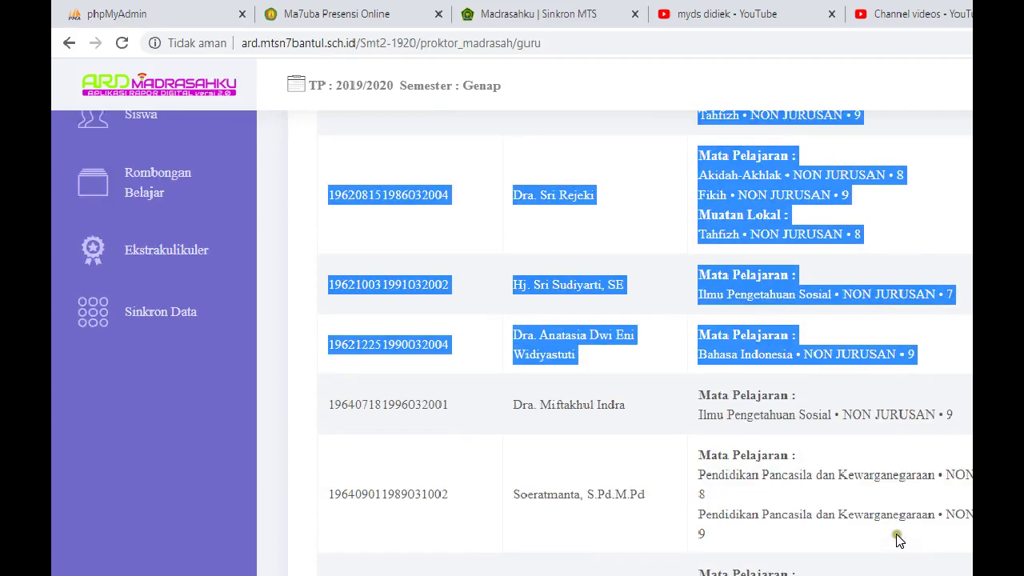
pyautogui.scroll(6, 916, 536)
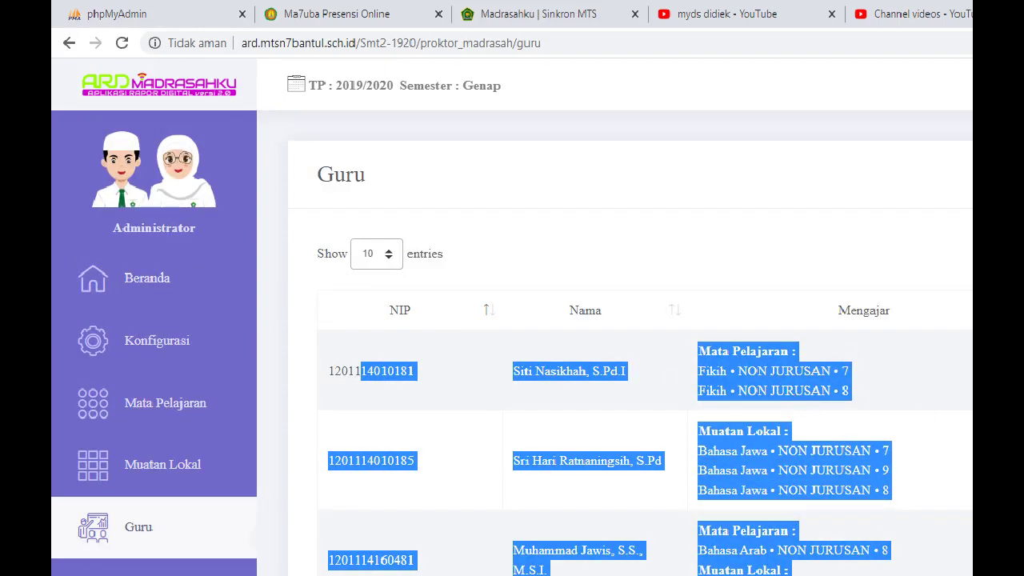
pyautogui.moveTo(373, 86); pyautogui.dragTo(577, 84)
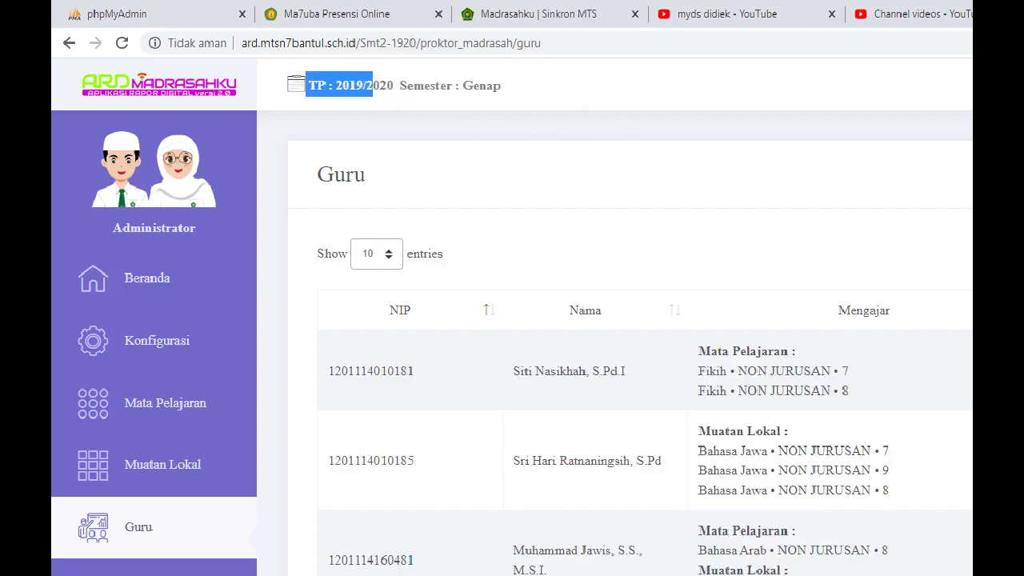
pyautogui.scroll(-3, 932, 482)
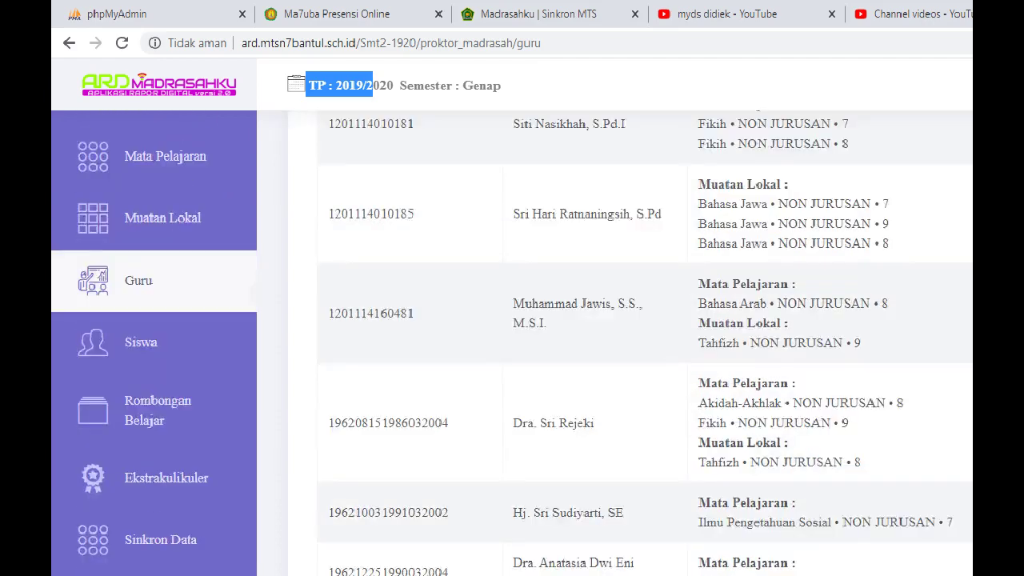
pyautogui.click(138, 539)
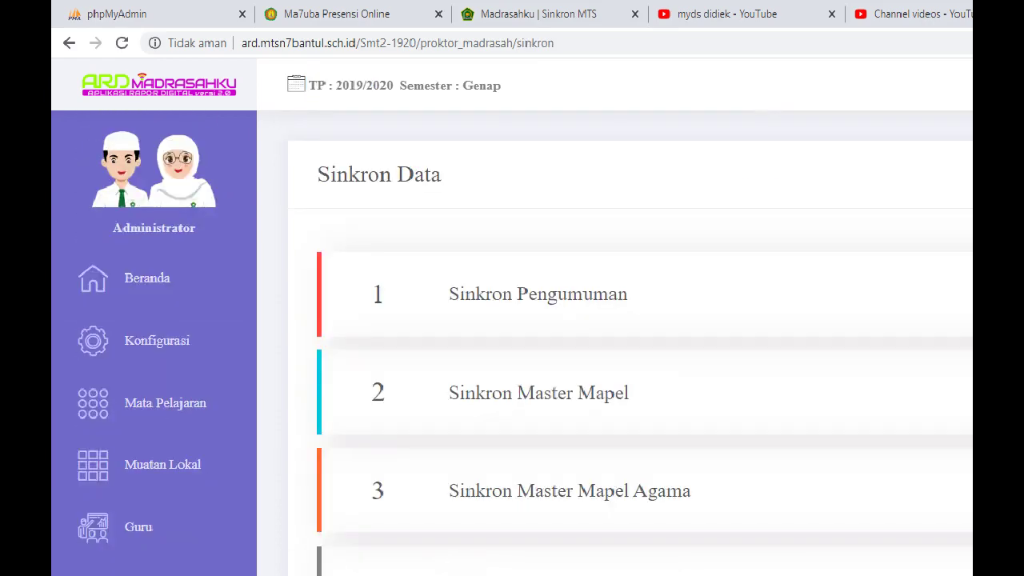
pyautogui.scroll(-3, 448, 566)
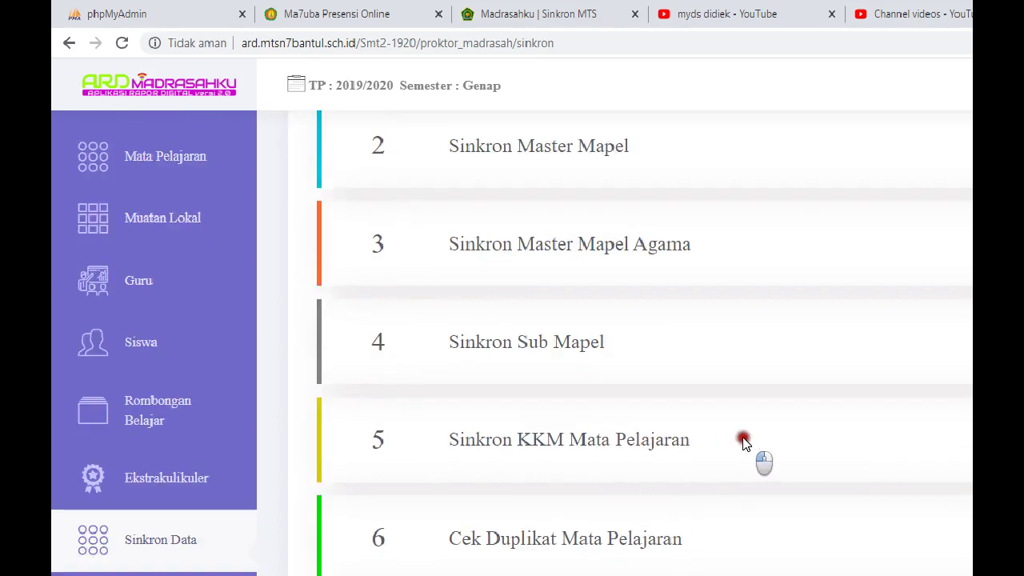
pyautogui.moveTo(446, 443); pyautogui.dragTo(750, 448)
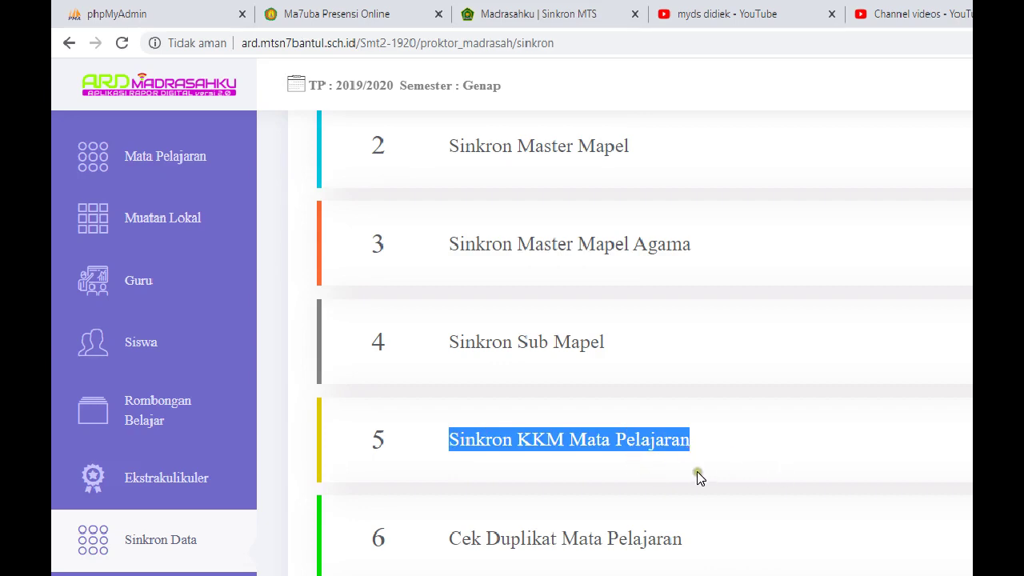
pyautogui.scroll(2, 706, 485)
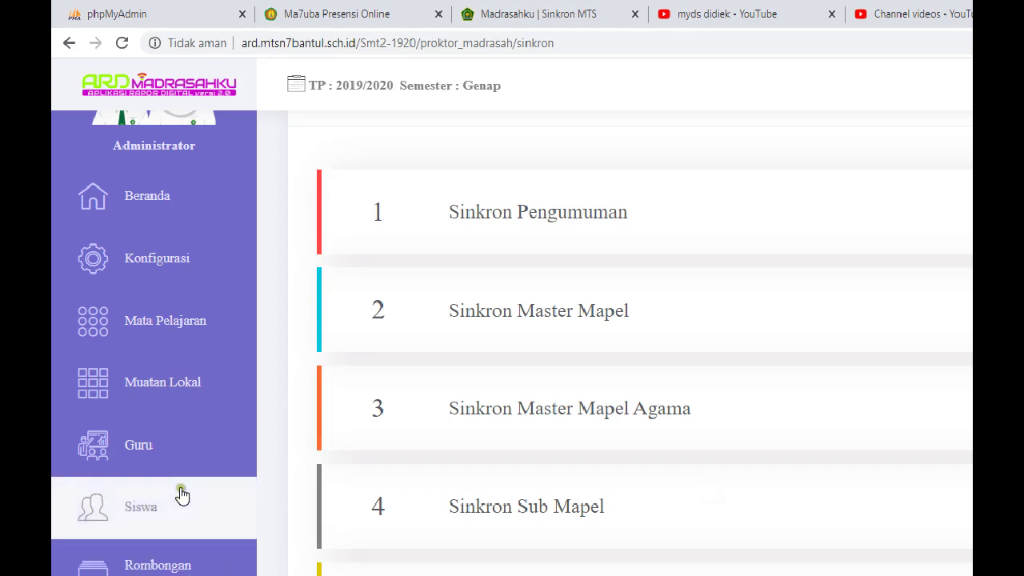
pyautogui.scroll(1, 181, 496)
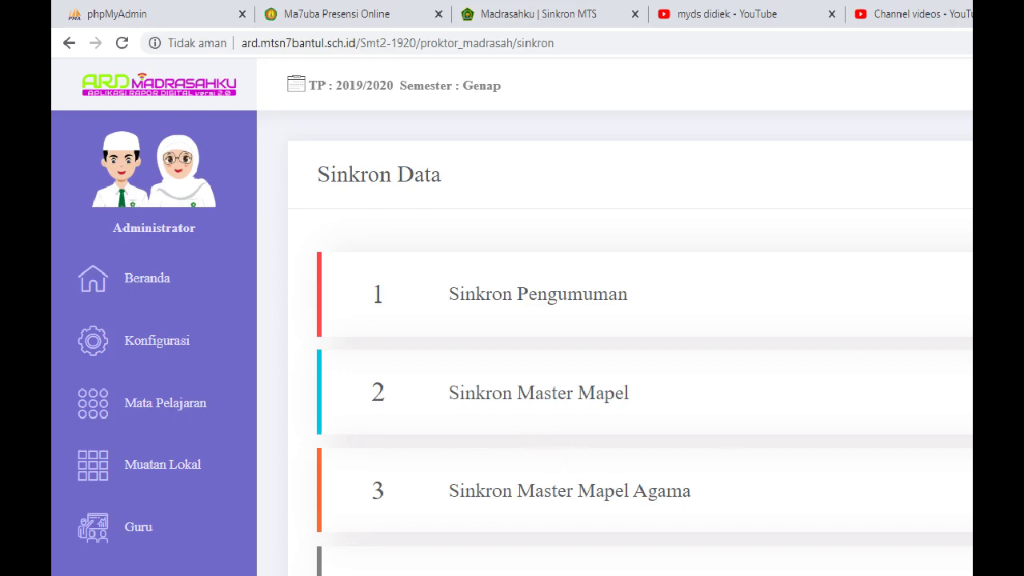
# Switch to the 'myds didiek - YouTube' tab with the ARD tutorial search results.
pyautogui.click(722, 8)
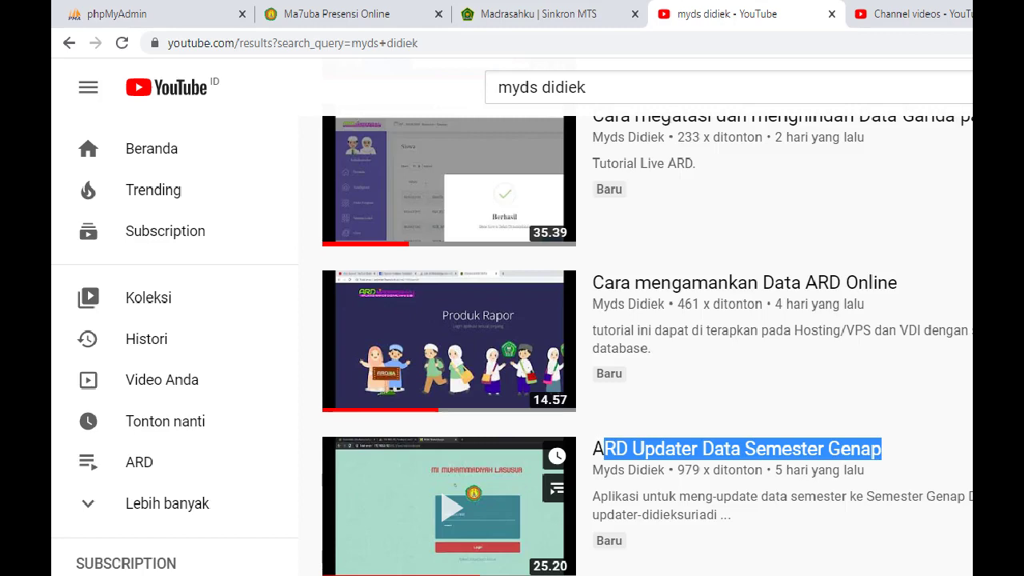
pyautogui.scroll(4, 949, 492)
pyautogui.scroll(4, 949, 491)
pyautogui.scroll(3, 949, 491)
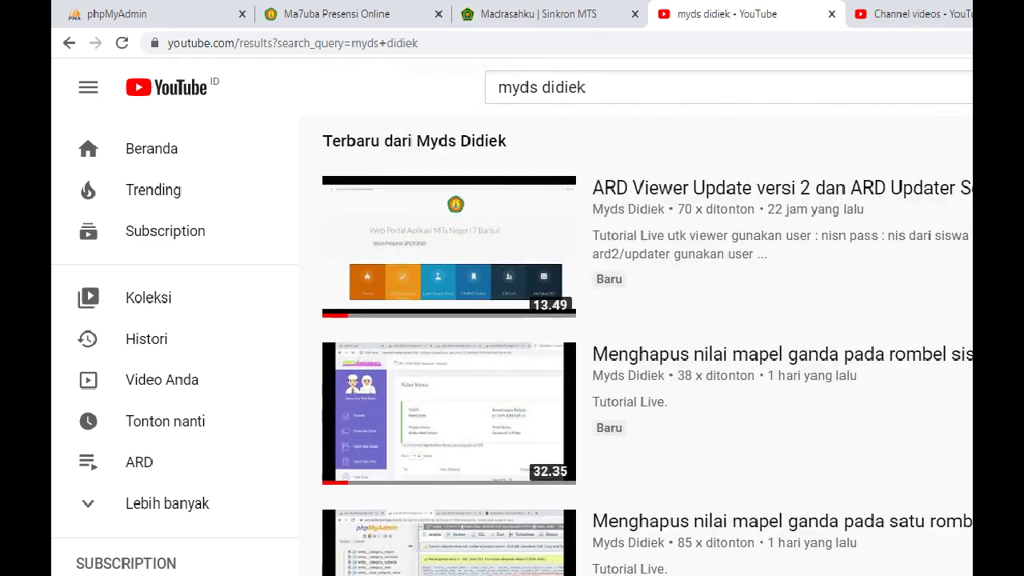
pyautogui.moveTo(755, 200)
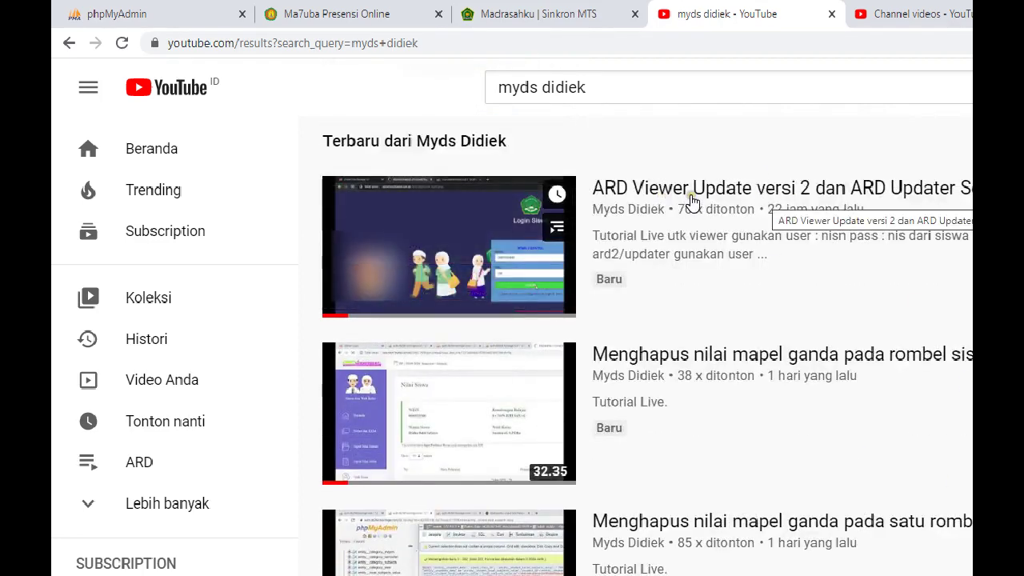
pyautogui.moveTo(765, 396)
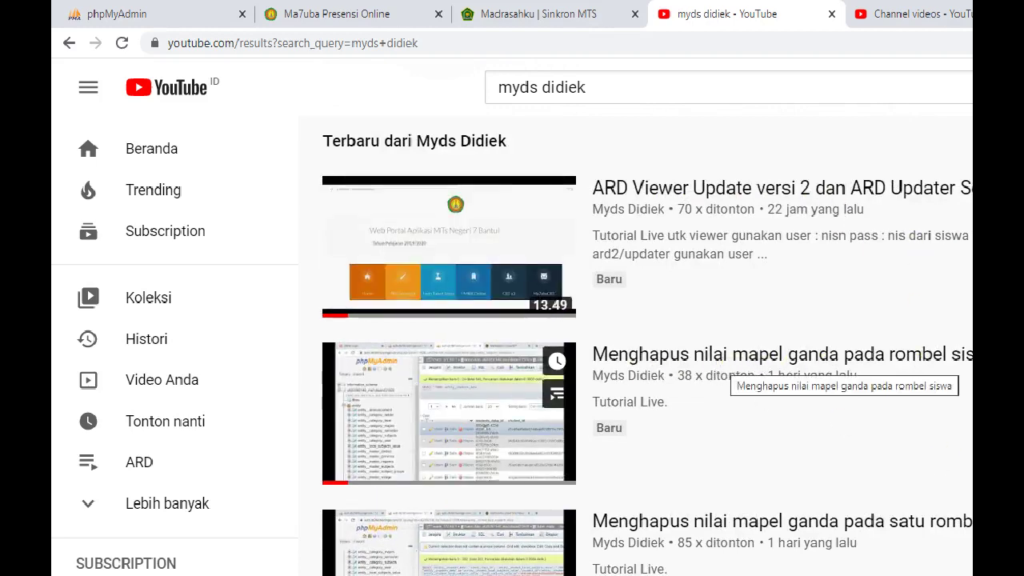
pyautogui.scroll(-3, 825, 551)
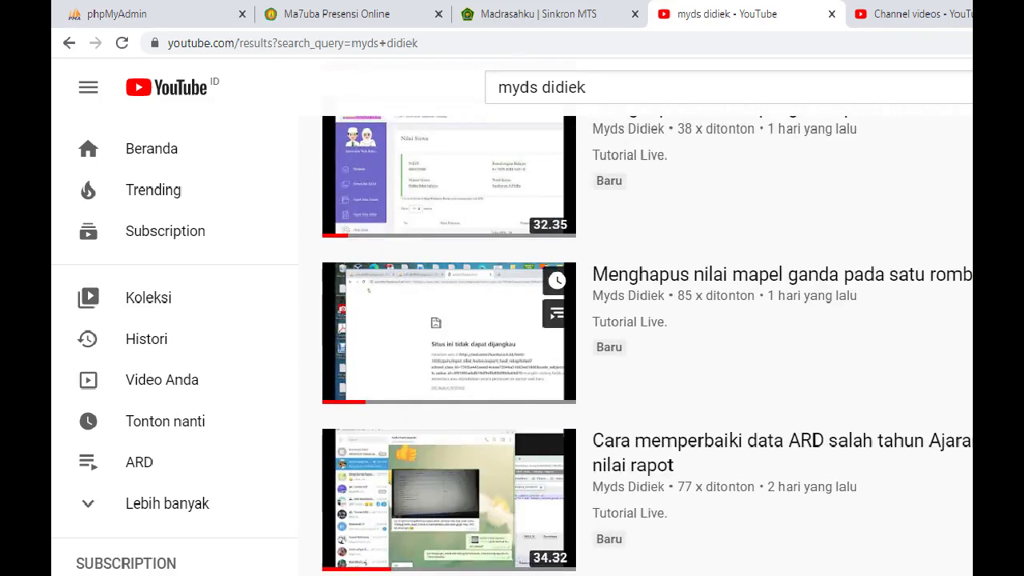
pyautogui.scroll(-4, 825, 550)
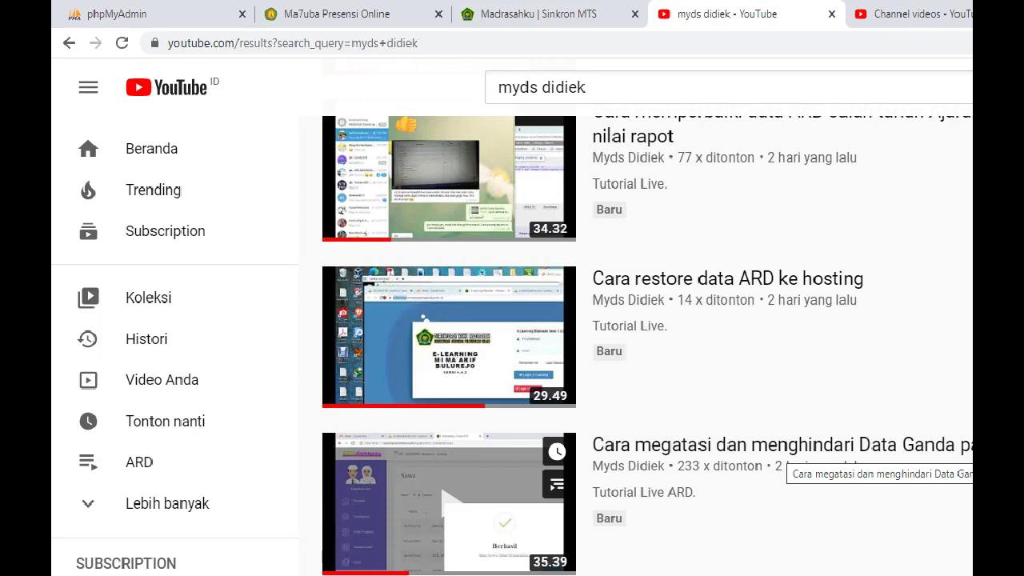
pyautogui.scroll(-2, 640, 344)
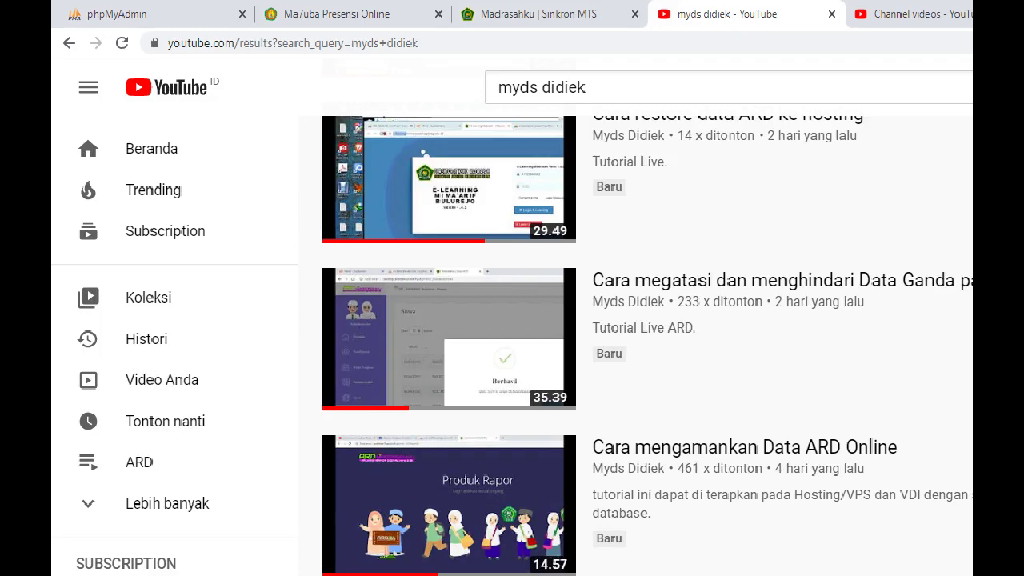
pyautogui.scroll(6, 640, 344)
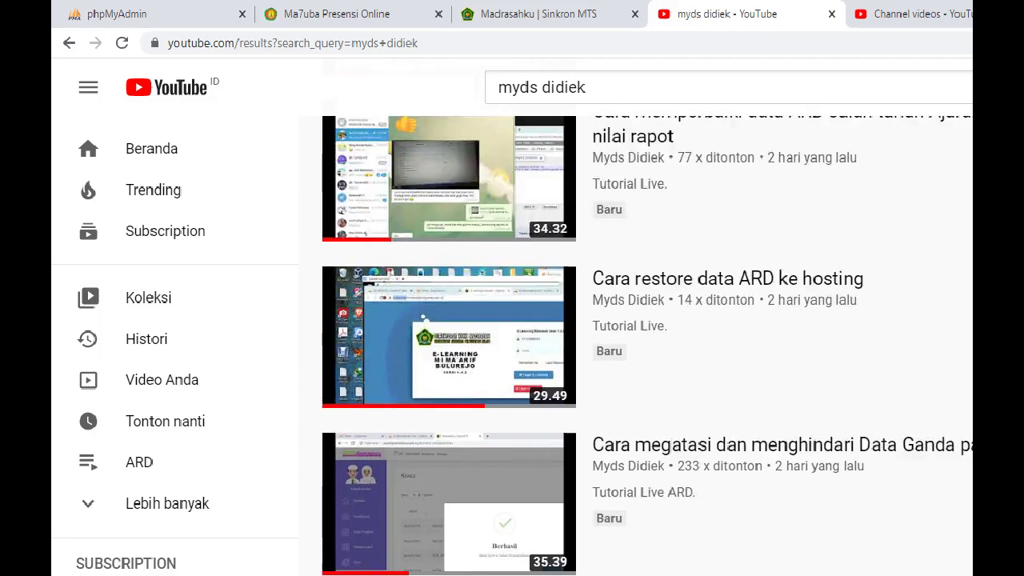